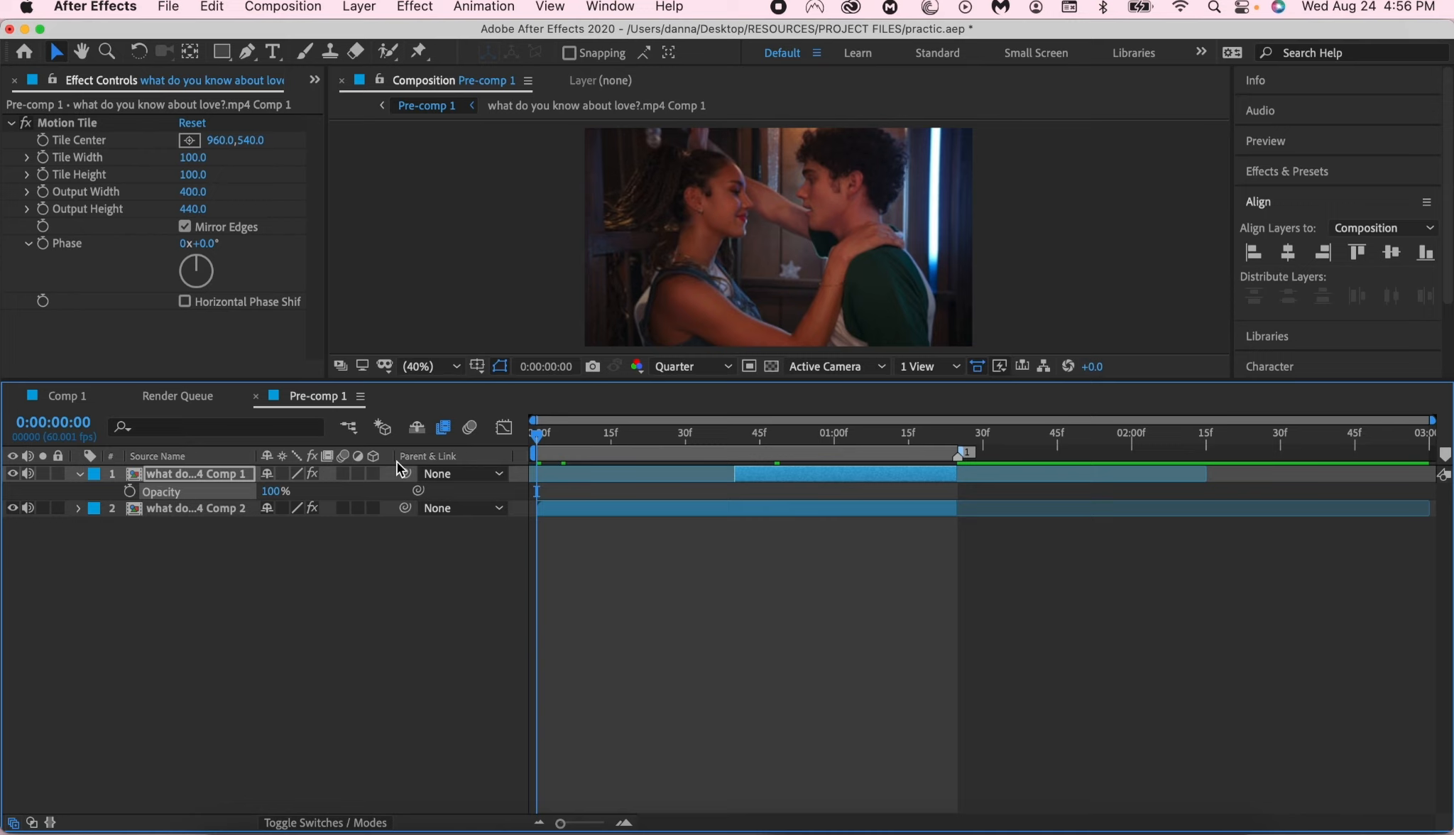
- Reveal the Motion Tile effect on both clip layers in Pre-comp 1
{"action": "left_click", "coordinate": [843, 678]}
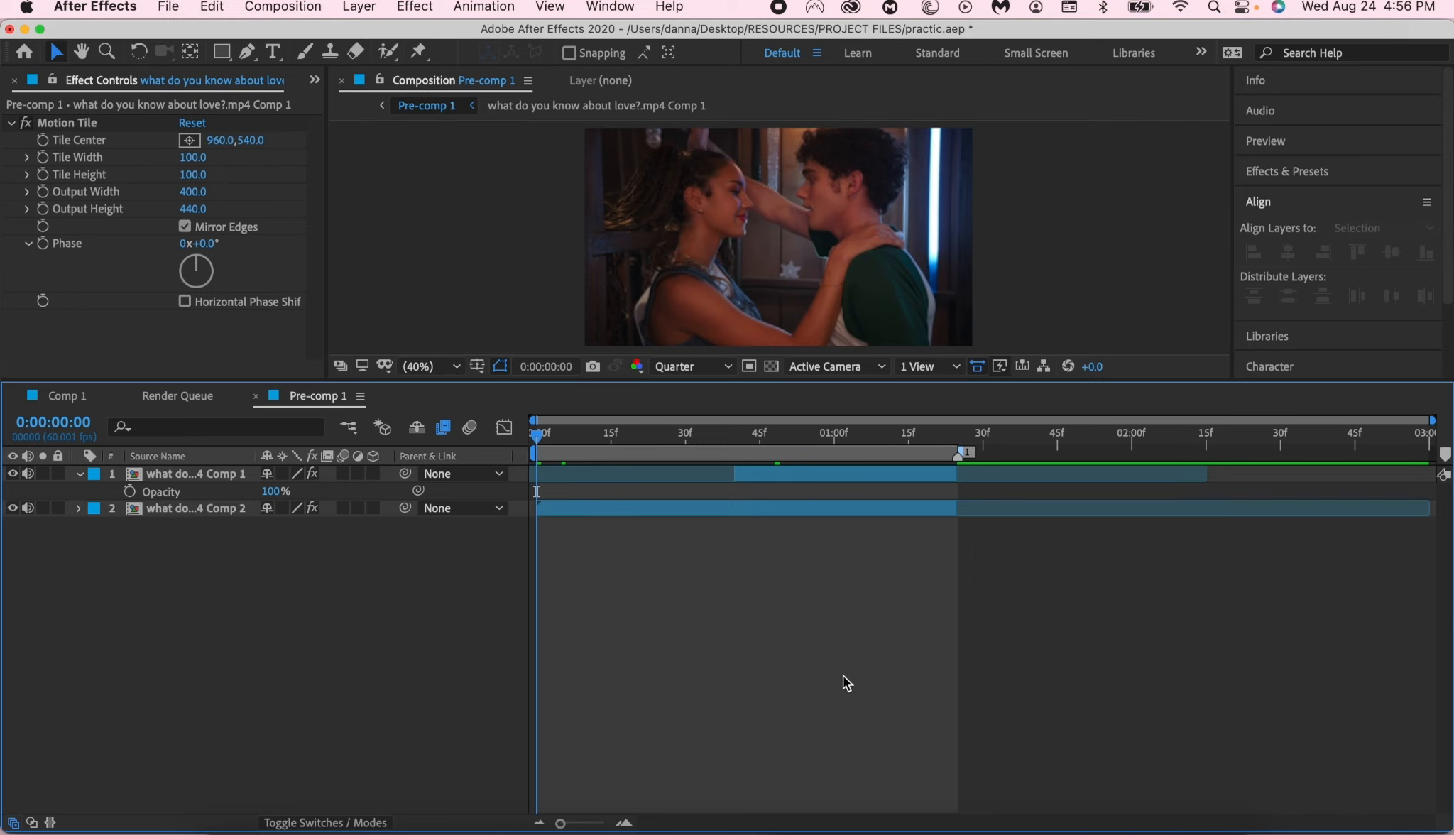
{"action": "left_click", "coordinate": [780, 473]}
{"action": "left_click", "coordinate": [761, 524]}
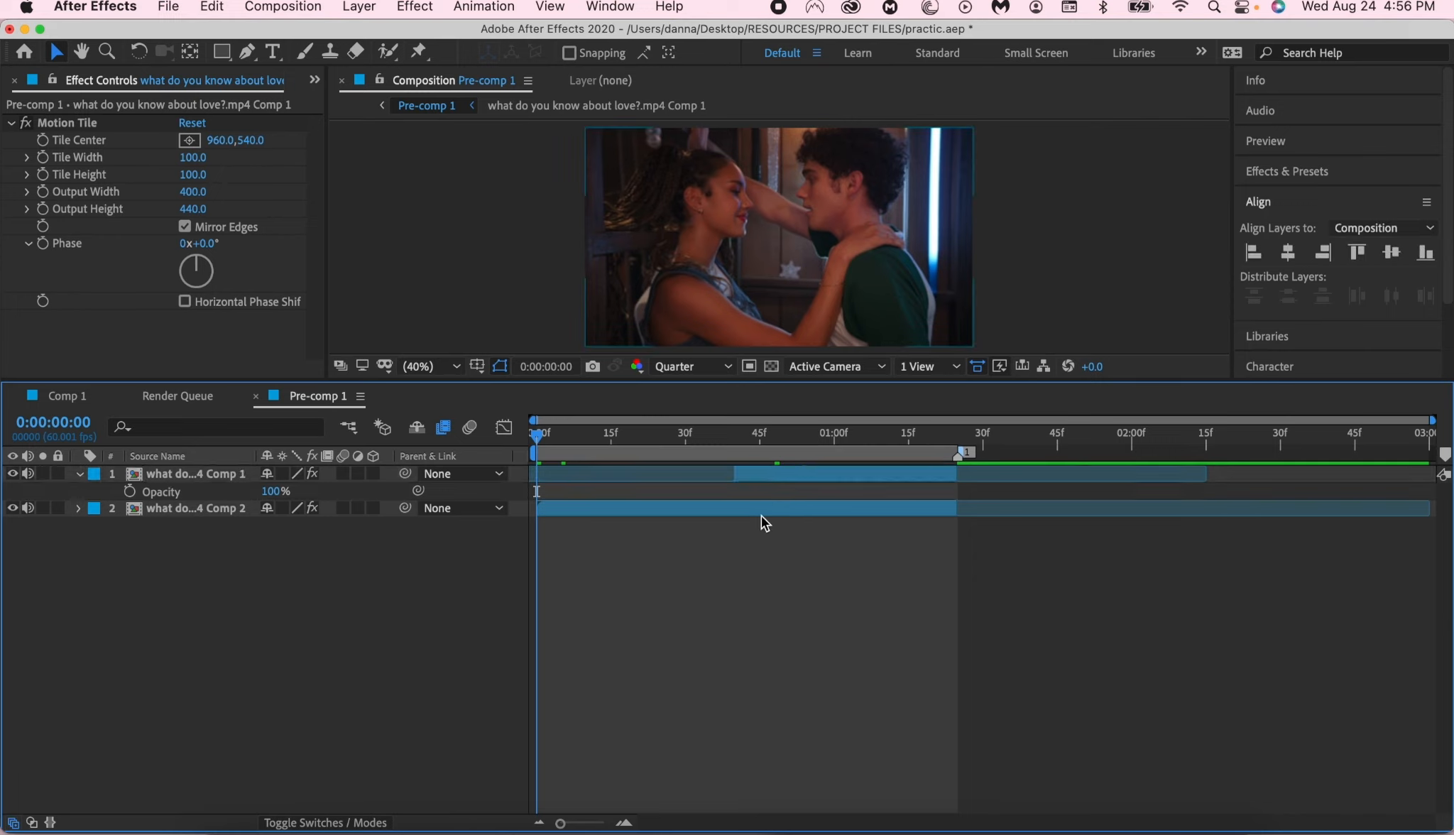
{"action": "left_click", "coordinate": [694, 506]}
{"action": "key", "text": "e"}
{"action": "left_click", "coordinate": [186, 475]}
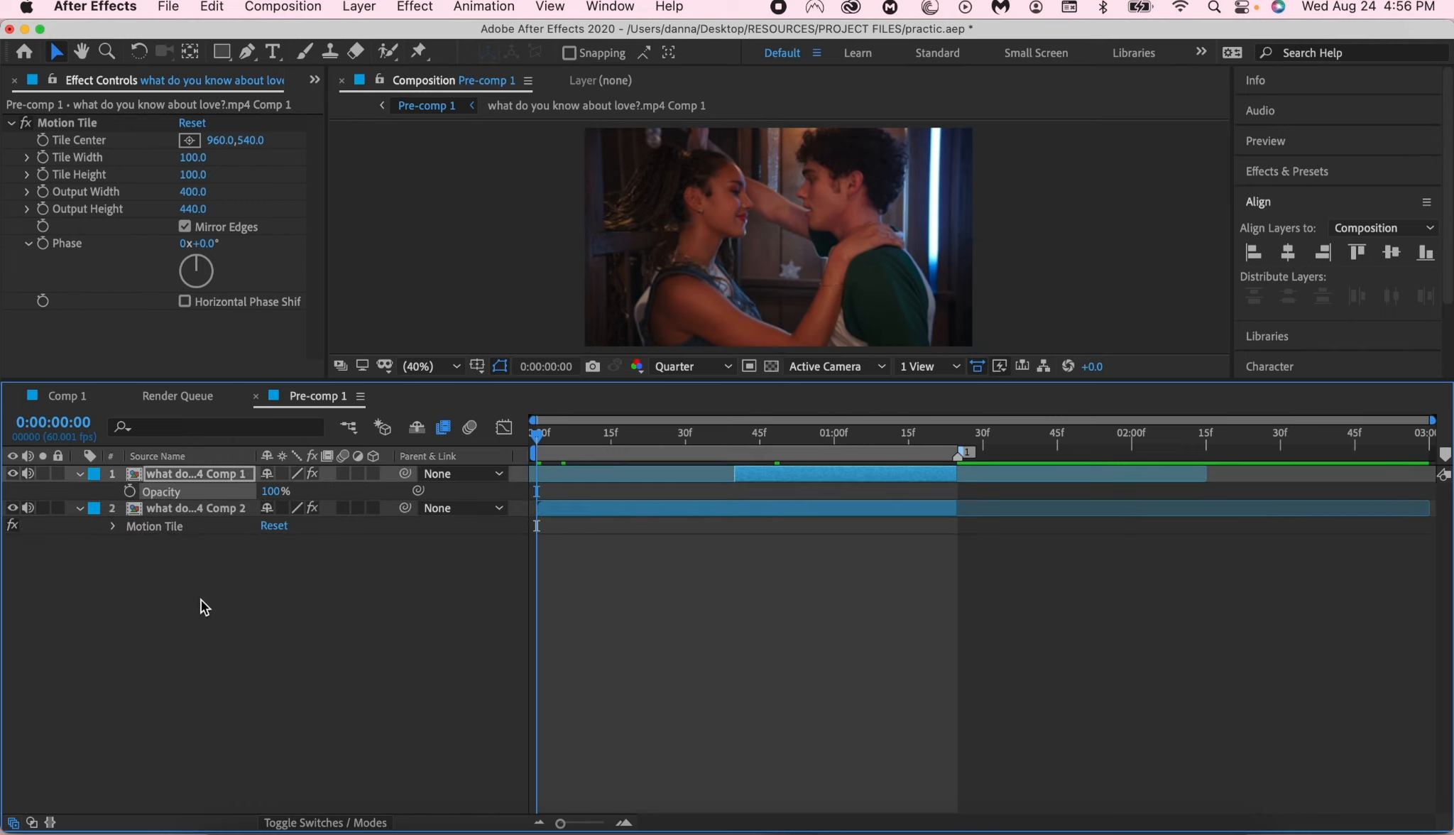
{"action": "key", "text": "e"}
{"action": "left_click", "coordinate": [208, 634]}
- Inspect the Time Remap keyframes inside the Comp 2 clip's composition, and return to Pre-comp 1
{"action": "left_click", "coordinate": [650, 509]}
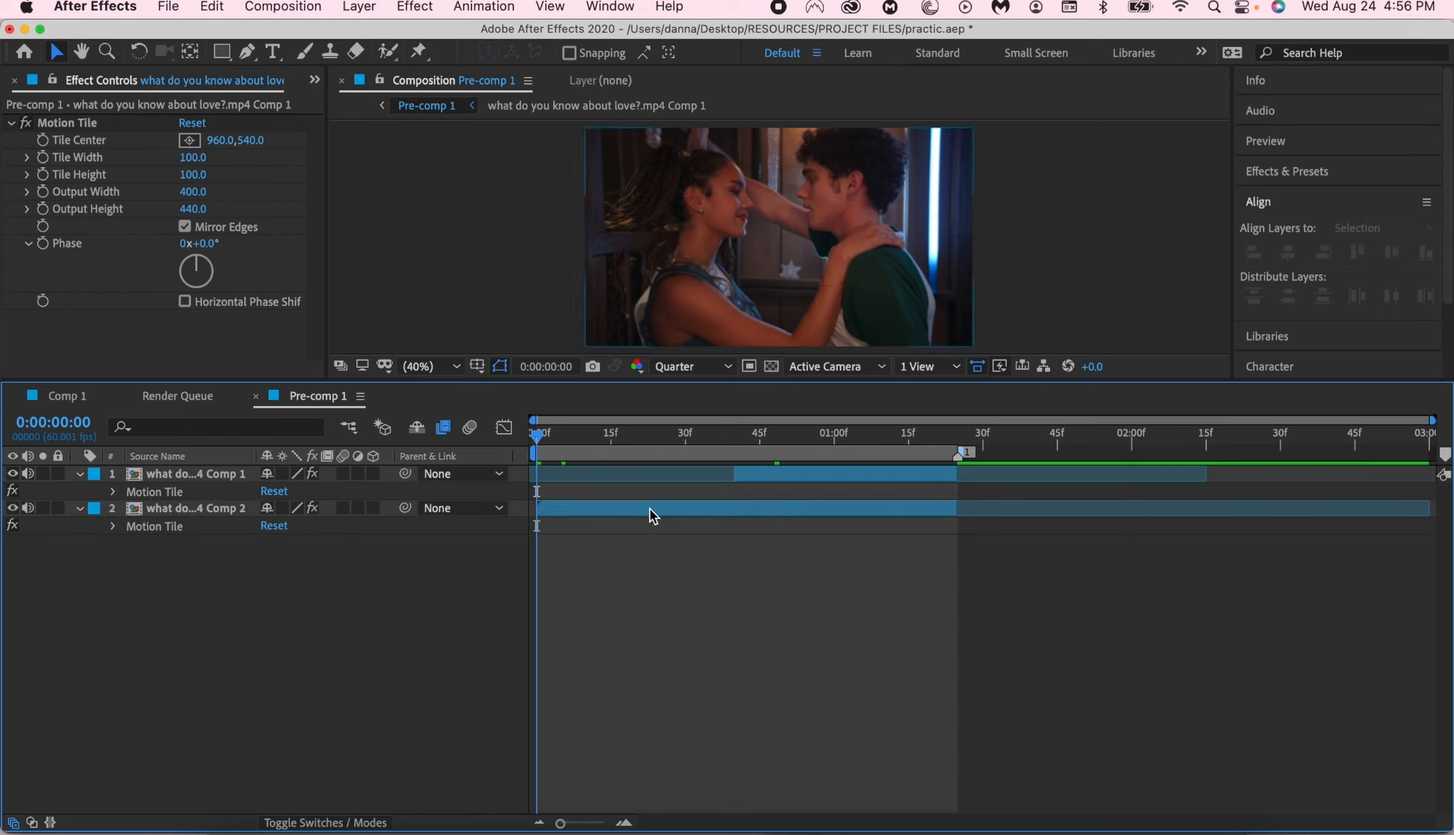
{"action": "double_click", "coordinate": [650, 509]}
{"action": "left_click_drag", "start_coordinate": [561, 441], "coordinate": [634, 478]}
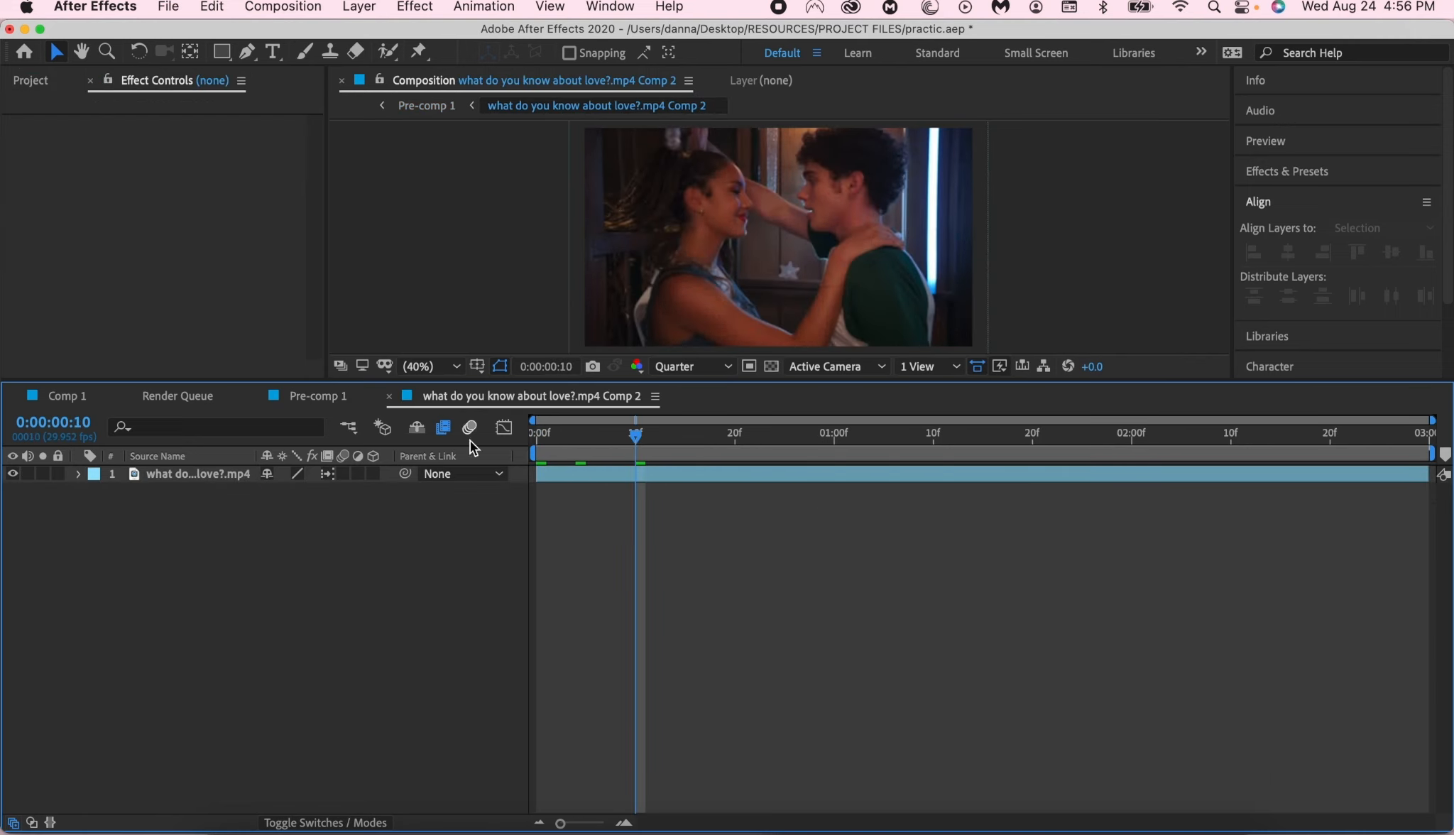
{"action": "left_click", "coordinate": [246, 473]}
{"action": "key", "text": "super+alt+t"}
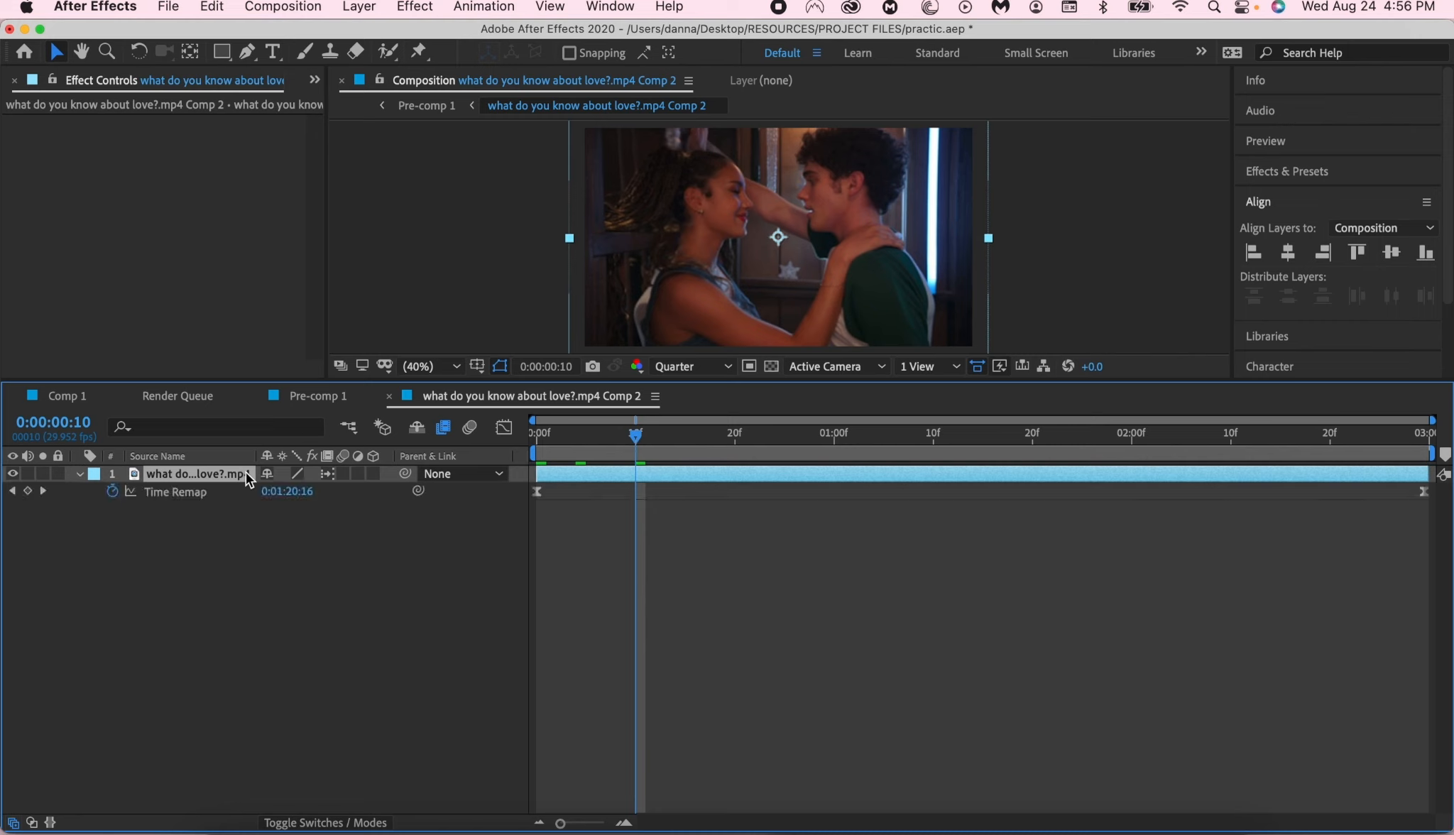
{"action": "left_click", "coordinate": [558, 447]}
{"action": "left_click_drag", "start_coordinate": [558, 447], "coordinate": [431, 456]}
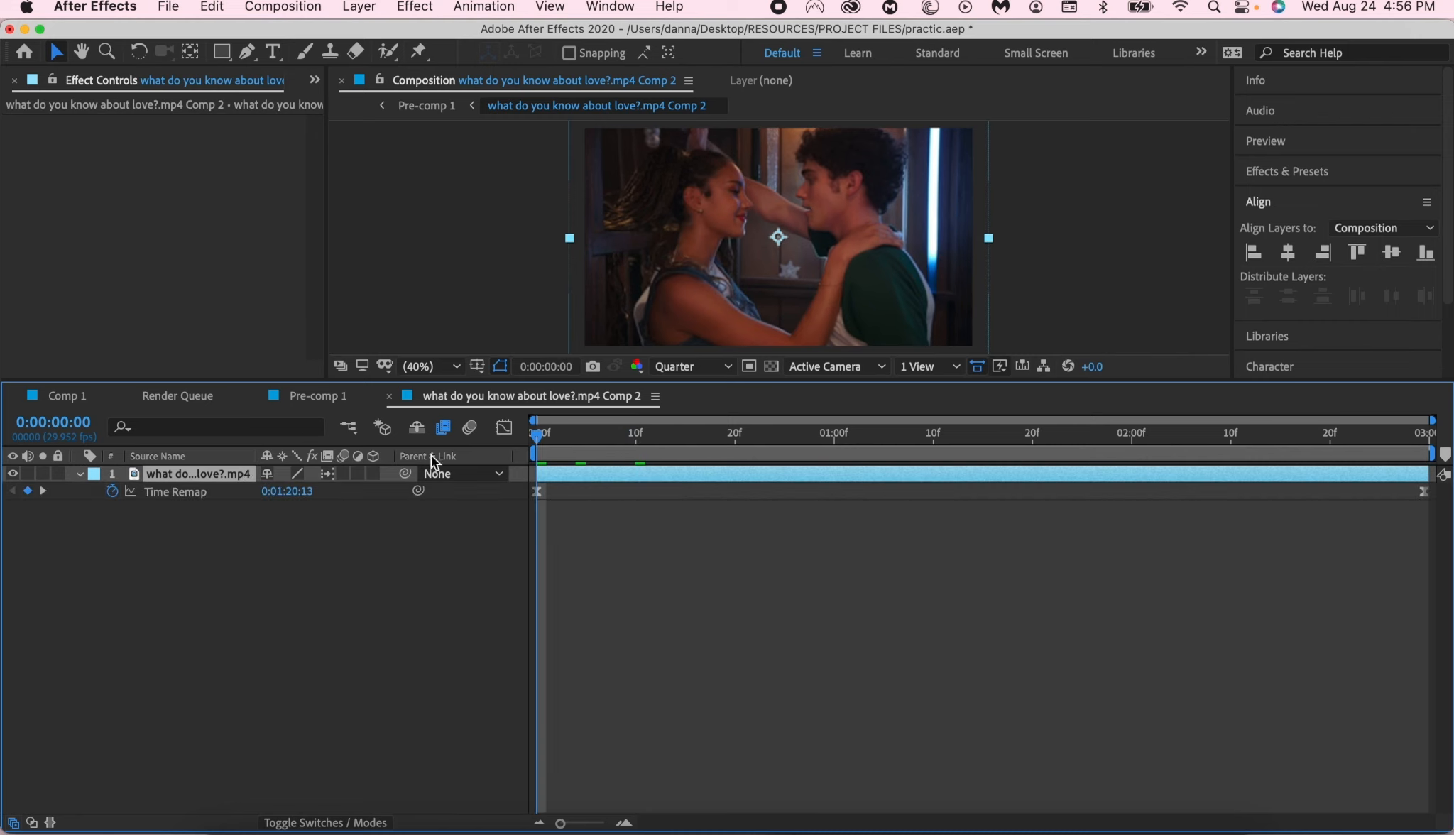
{"action": "left_click", "coordinate": [389, 396]}
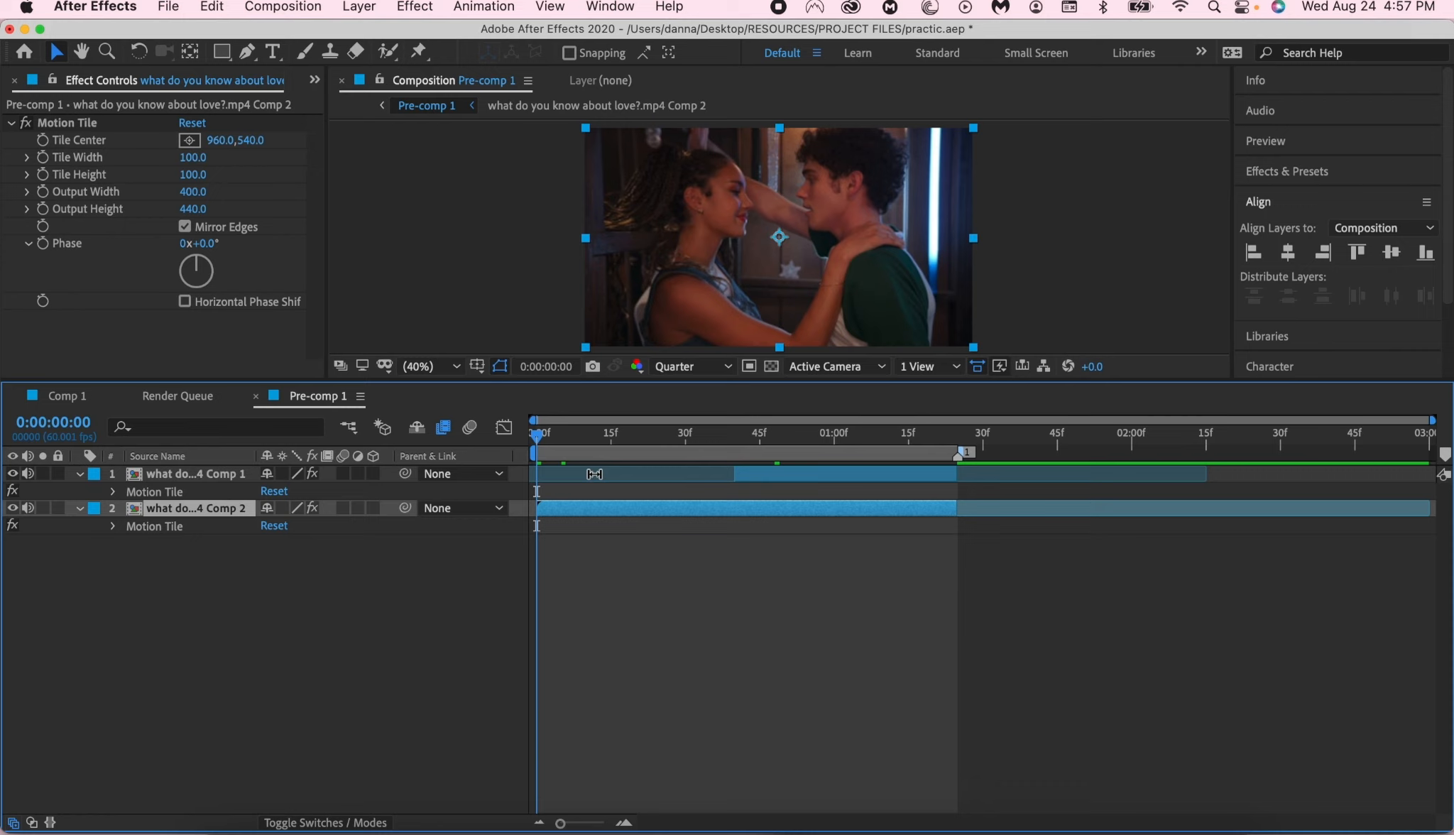
- Add a null object to Pre-comp 1 and cut off its part after the marker at 0:00:01:24
{"action": "left_click", "coordinate": [545, 559]}
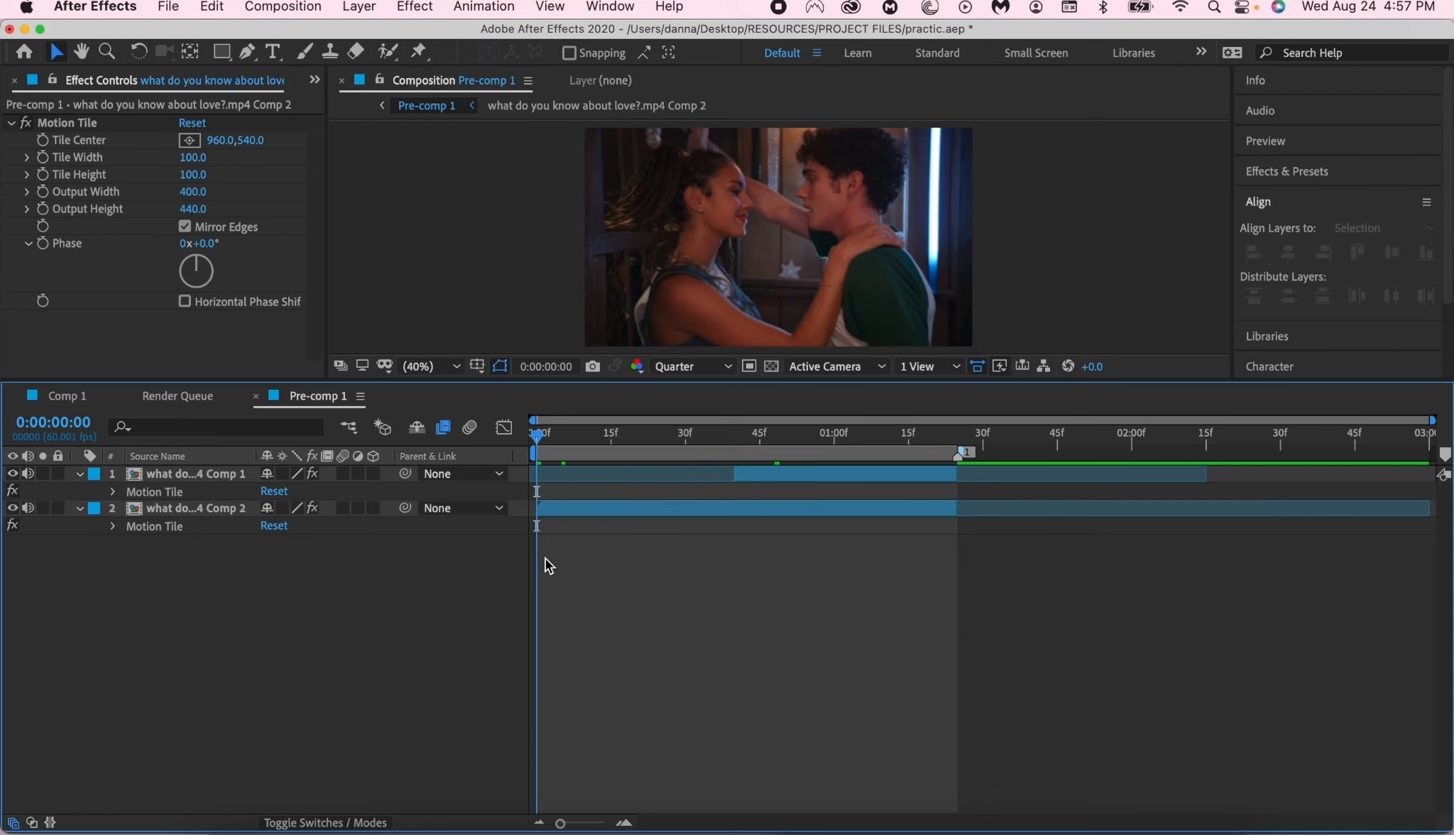
{"action": "left_click", "coordinate": [358, 7]}
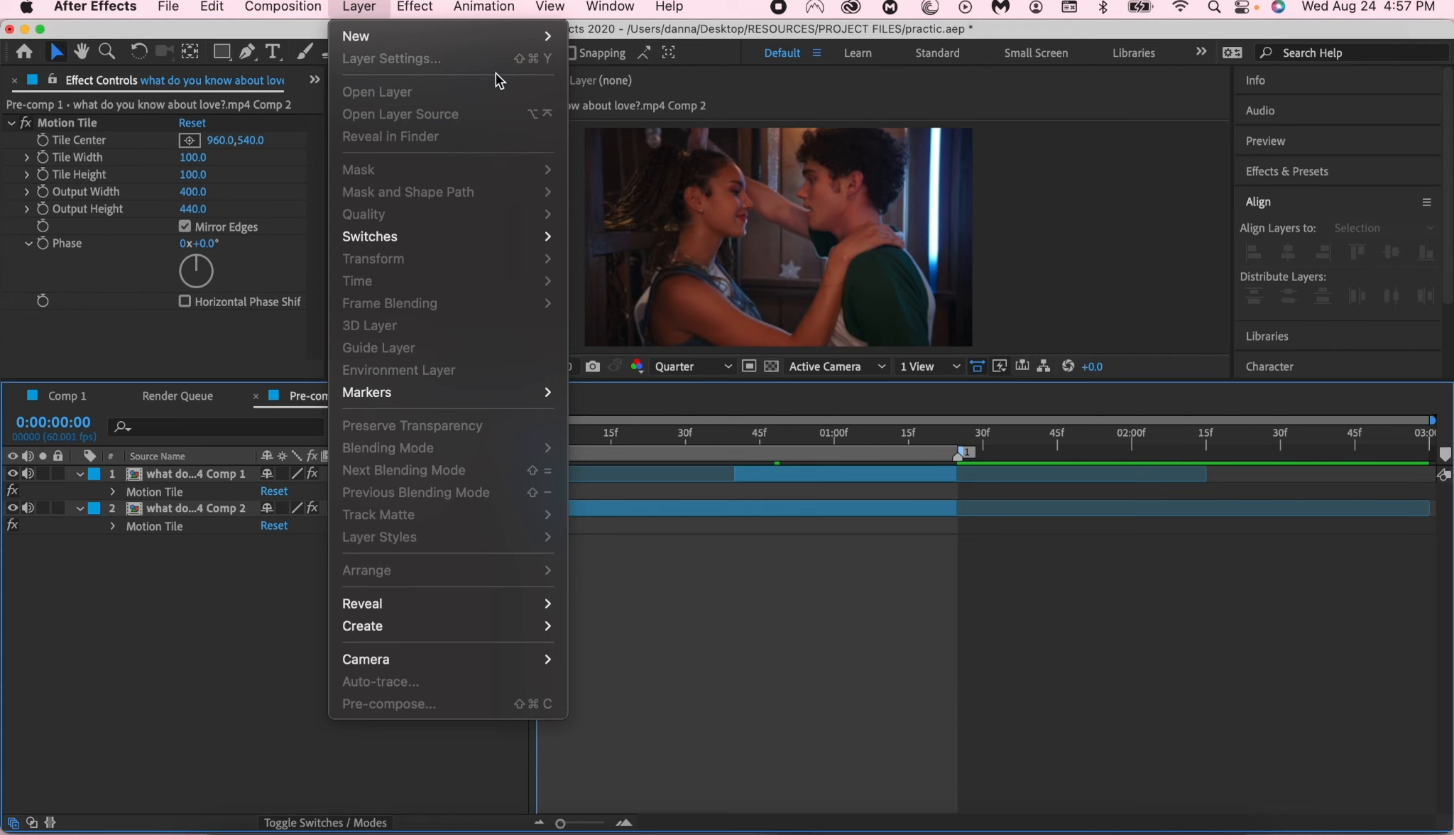
{"action": "mouse_move", "coordinate": [533, 35]}
{"action": "left_click", "coordinate": [638, 126]}
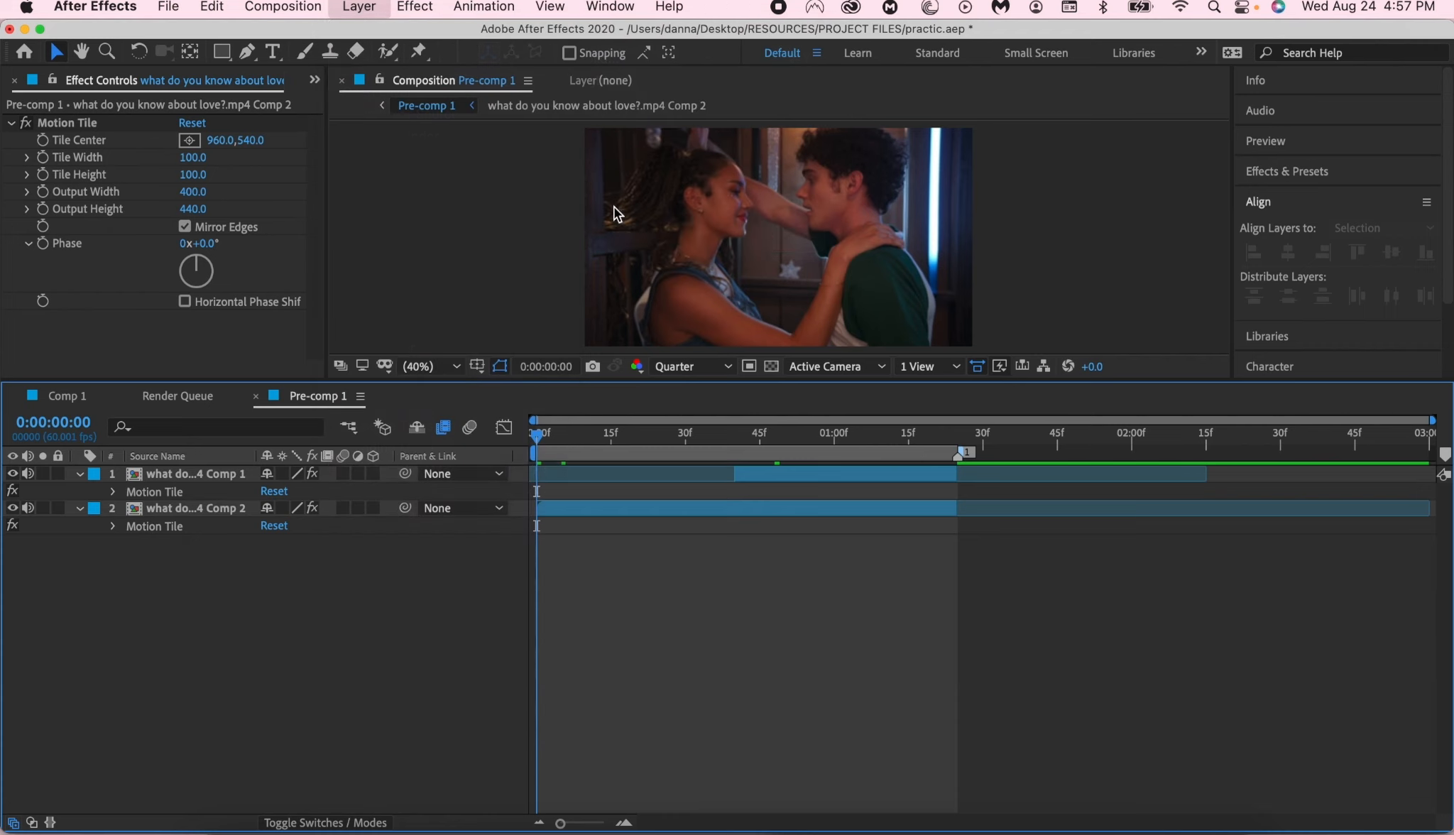
{"action": "left_click", "coordinate": [964, 439]}
{"action": "left_click_drag", "start_coordinate": [964, 439], "coordinate": [959, 441]}
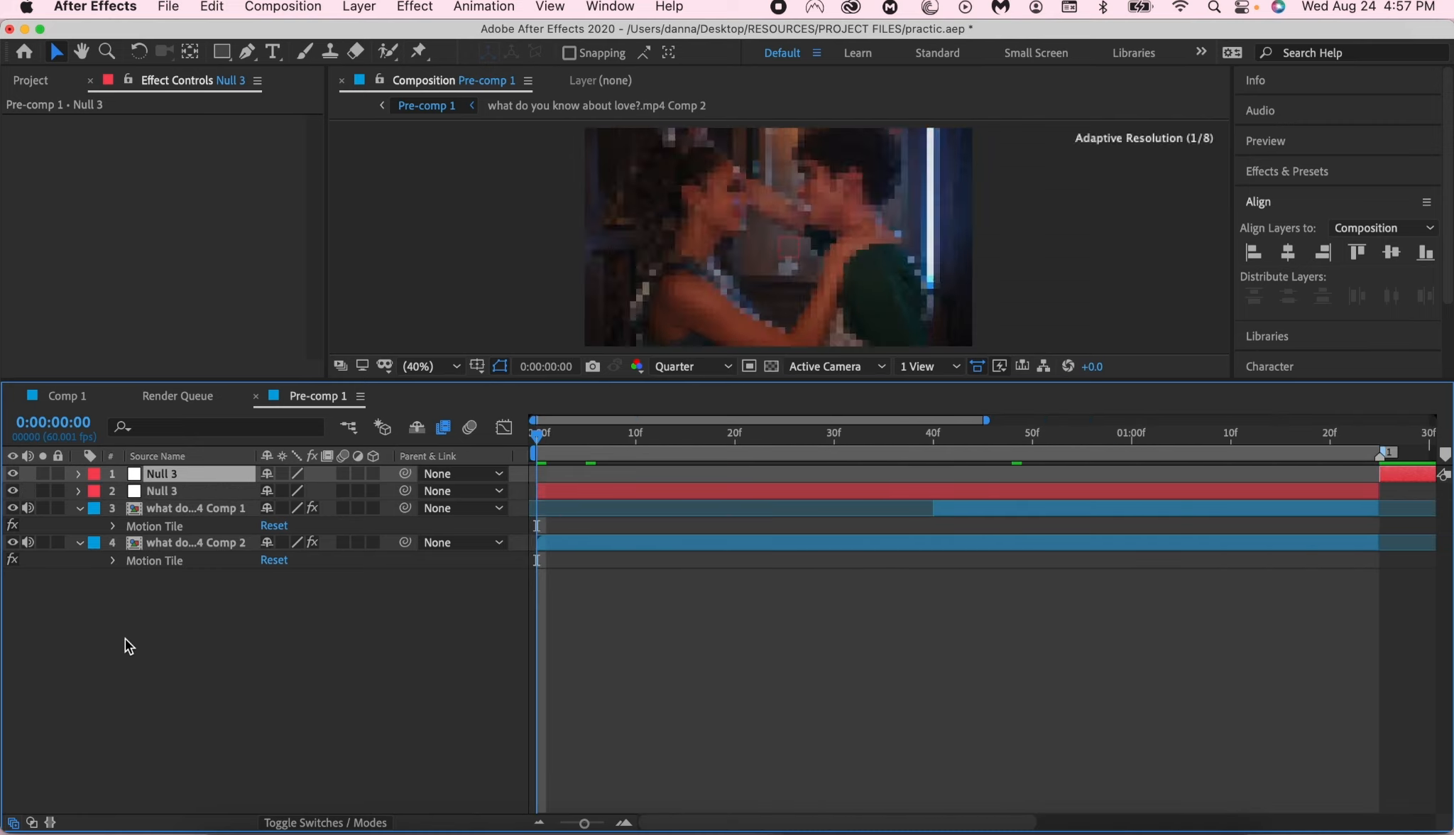
{"action": "key", "text": "Delete"}
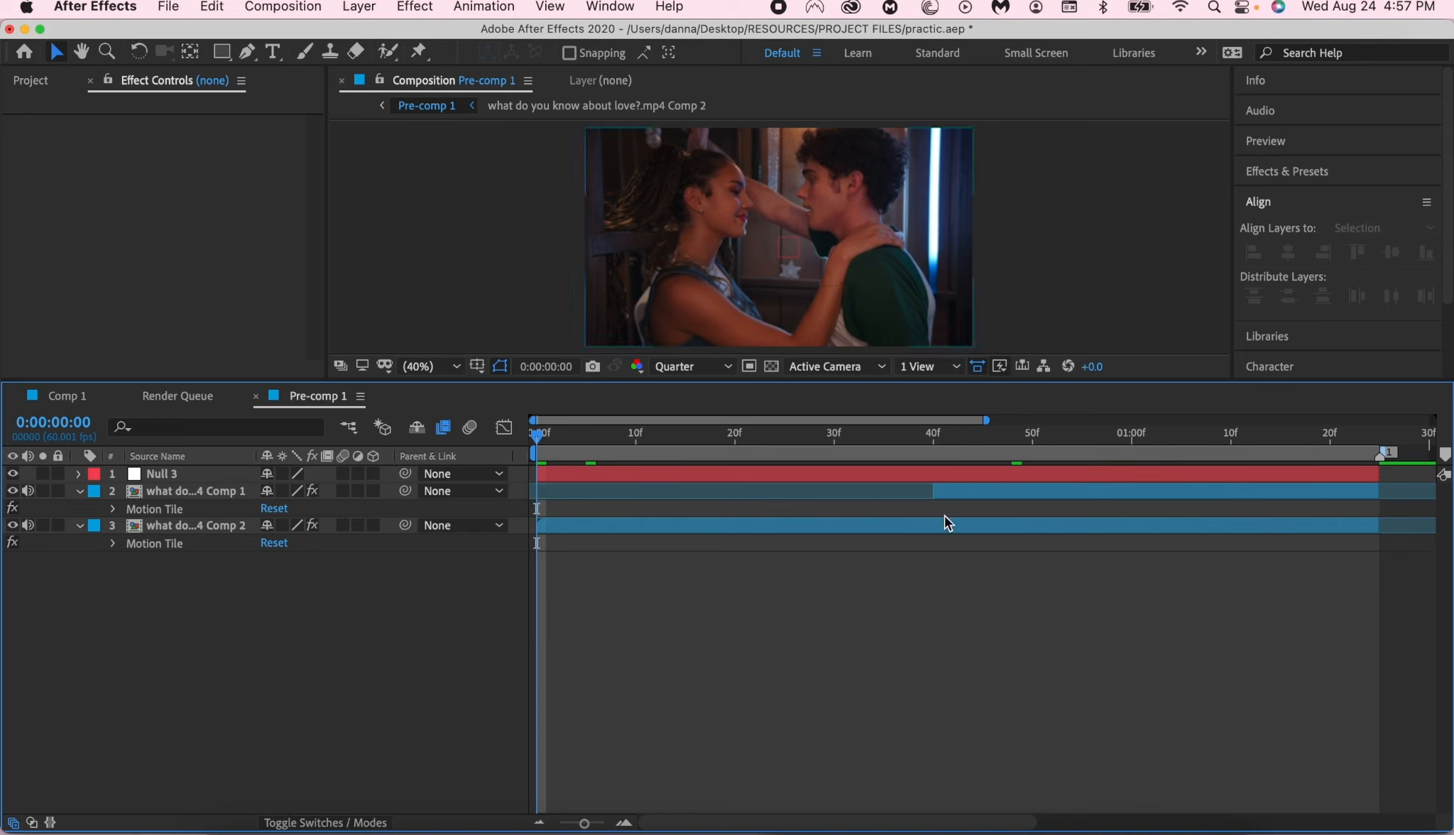
- Collapse the clip layers' effects and enable motion blur for the null and both clip layers
{"action": "key", "text": "e"}
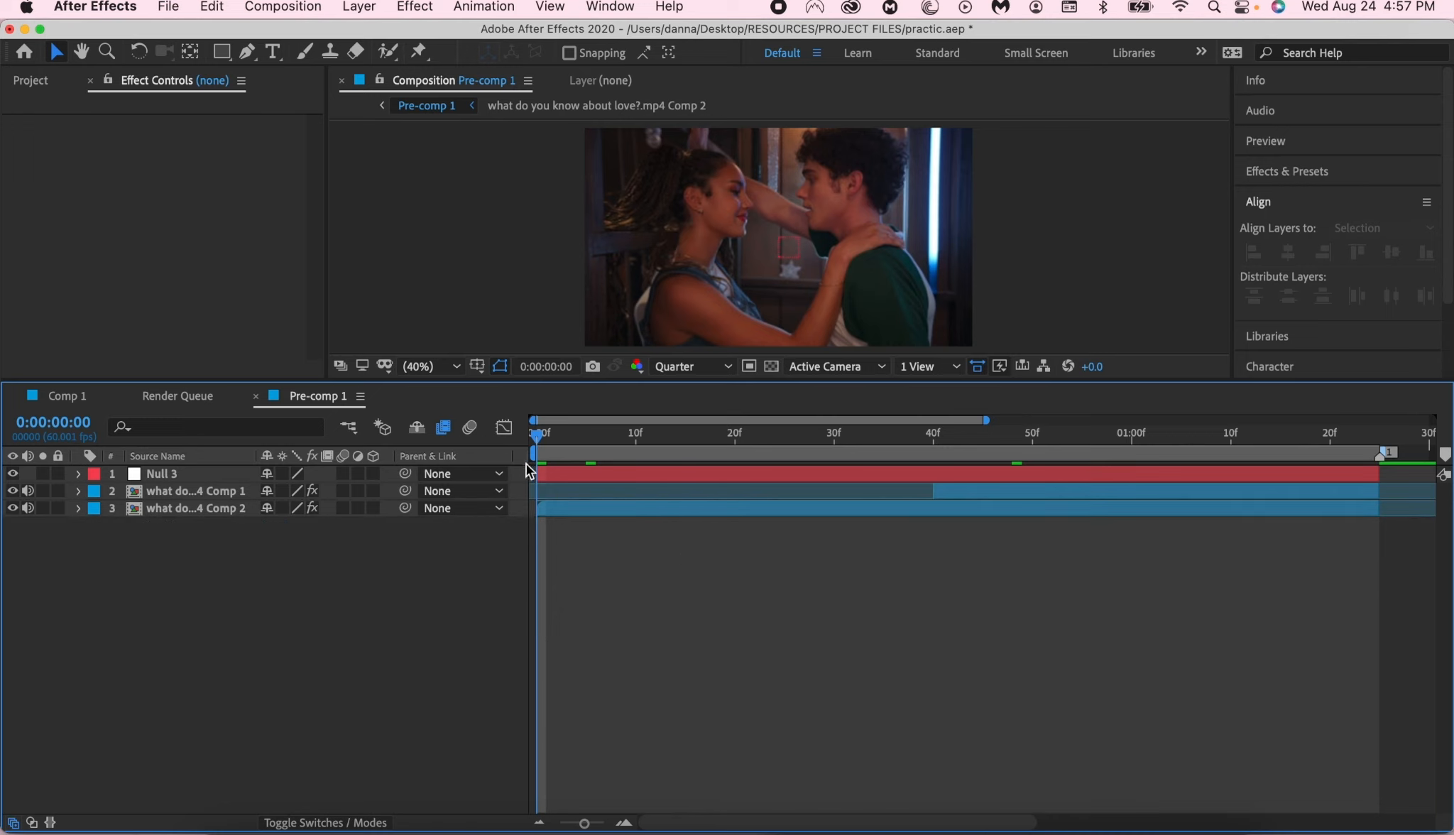
{"action": "left_click_drag", "start_coordinate": [522, 470], "coordinate": [574, 534]}
{"action": "left_click", "coordinate": [336, 490]}
{"action": "left_click_drag", "start_coordinate": [344, 473], "coordinate": [346, 504]}
{"action": "left_click", "coordinate": [368, 541]}
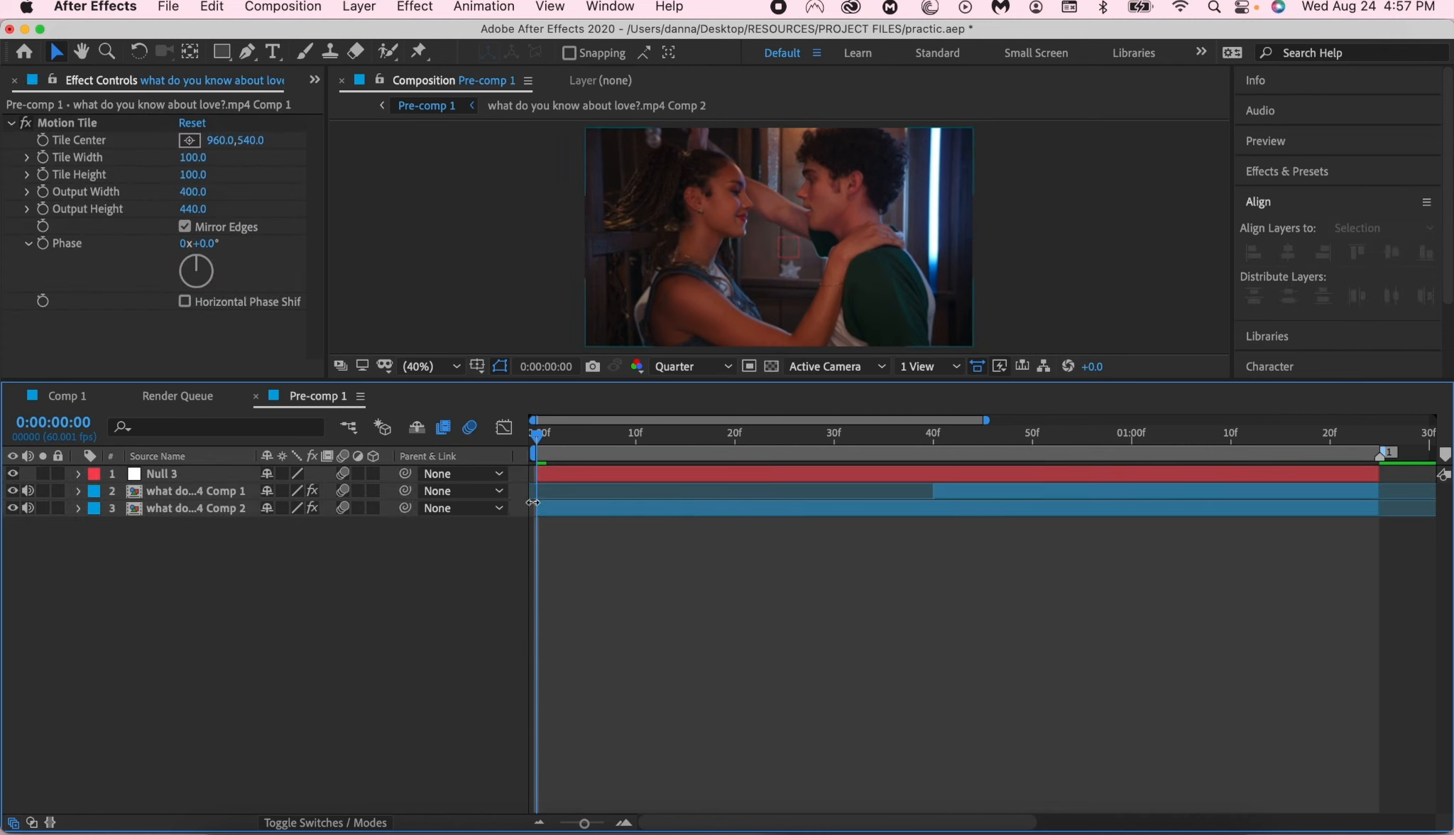
{"action": "left_click_drag", "start_coordinate": [530, 497], "coordinate": [779, 676]}
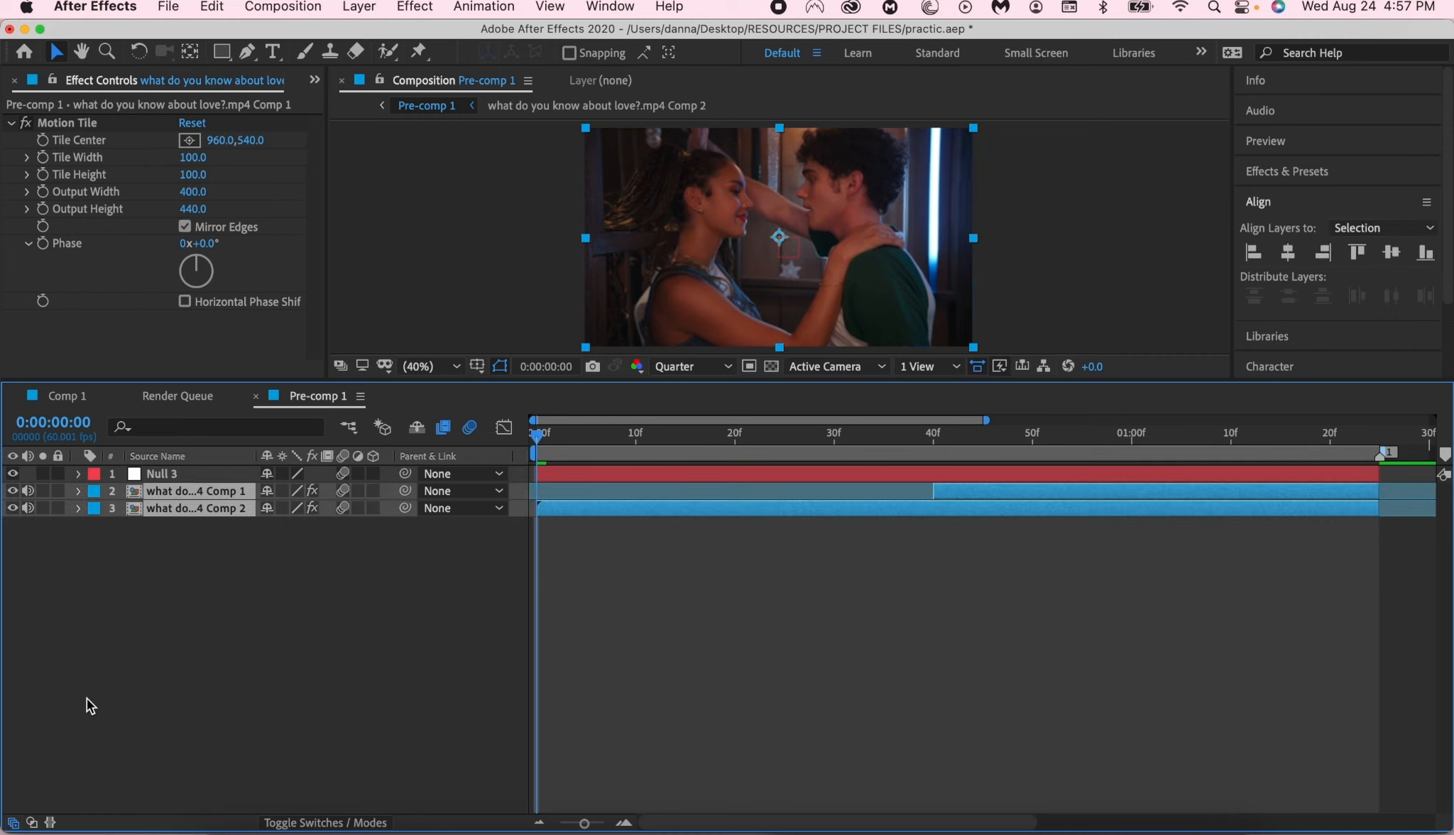
{"action": "left_click", "coordinate": [396, 538]}
{"action": "left_click", "coordinate": [211, 489]}
{"action": "left_click", "coordinate": [220, 479]}
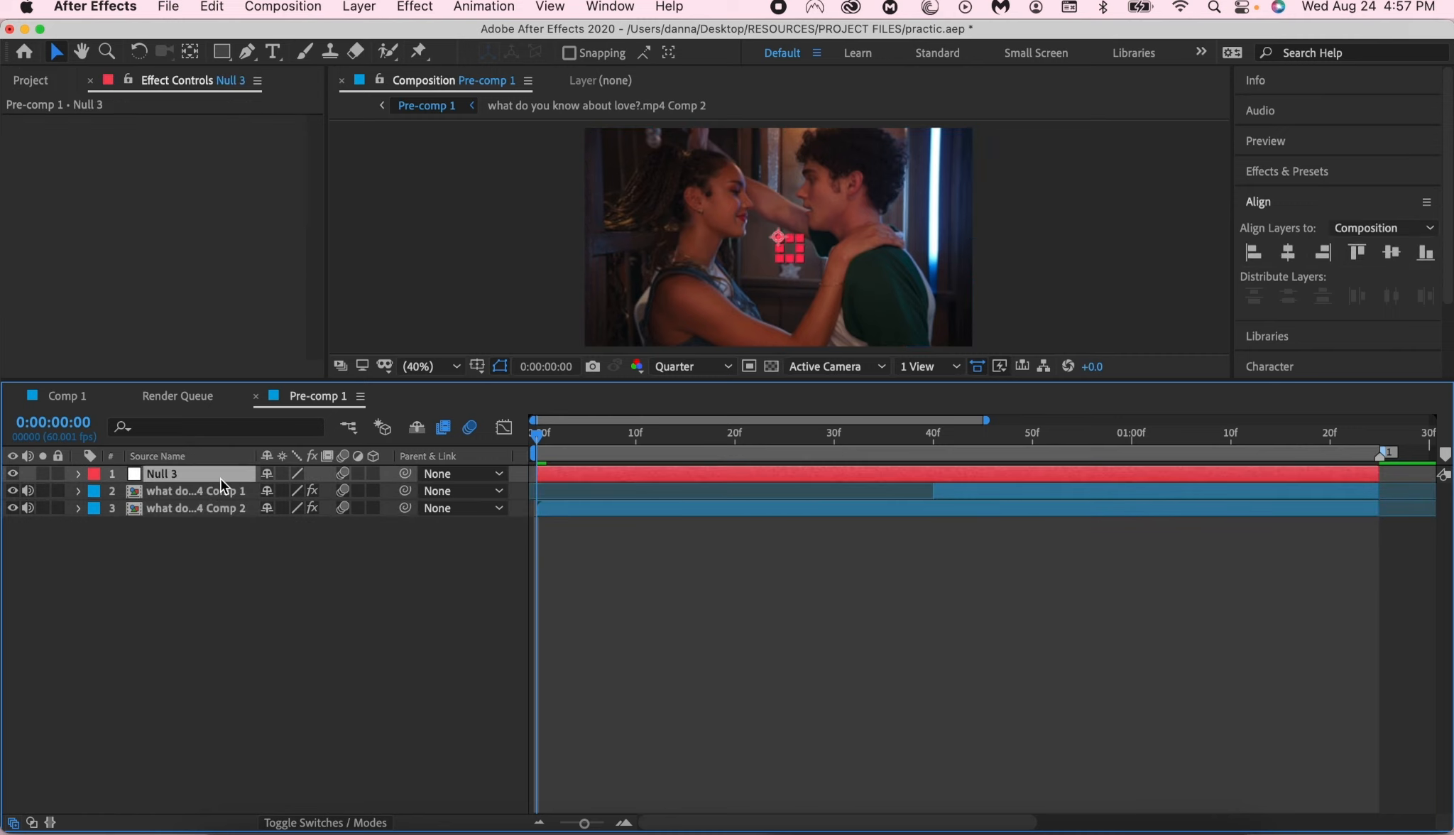
{"action": "key", "text": "a"}
{"action": "left_click", "coordinate": [85, 482]}
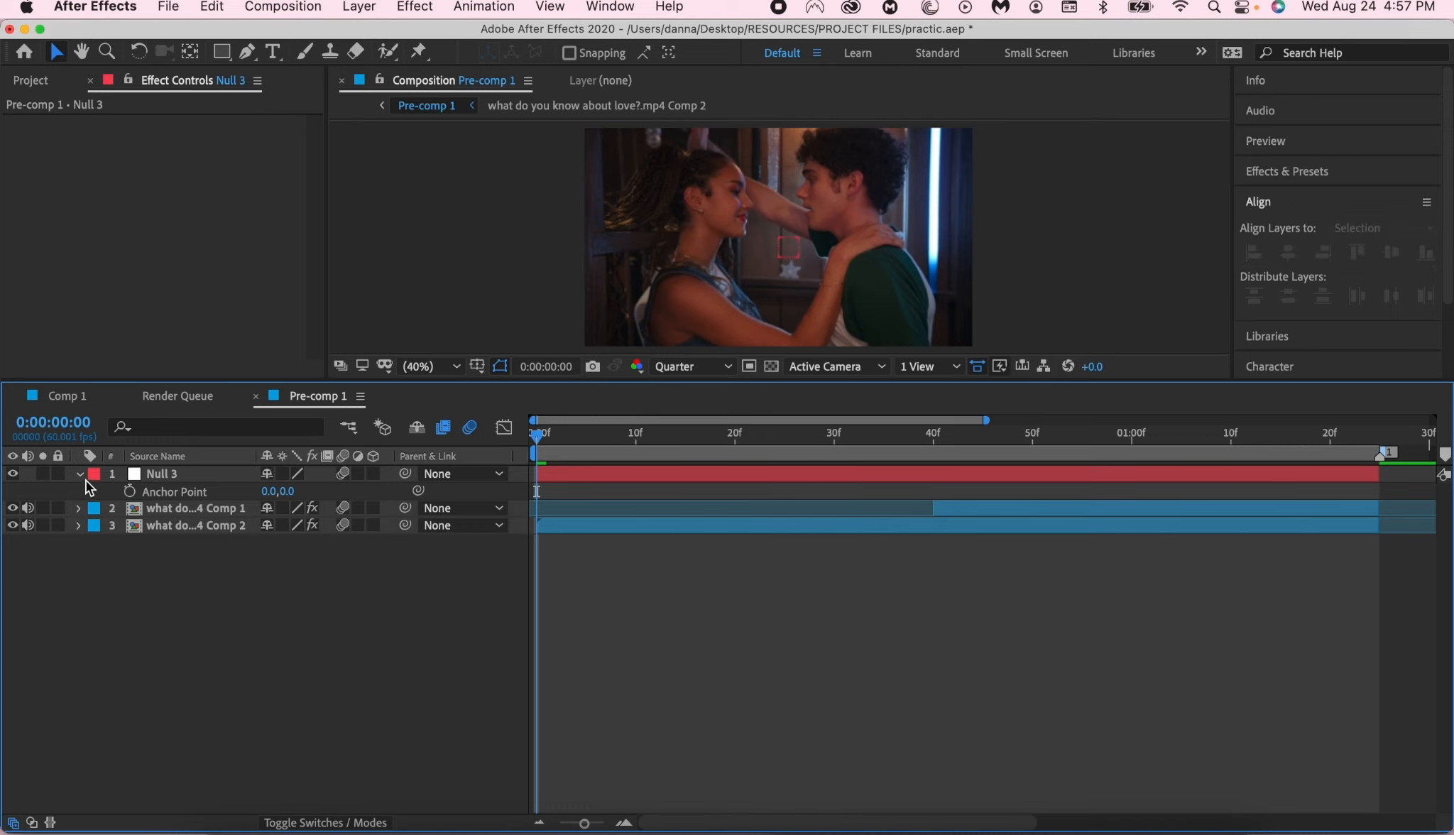
{"action": "left_click", "coordinate": [83, 477]}
{"action": "left_click", "coordinate": [83, 478]}
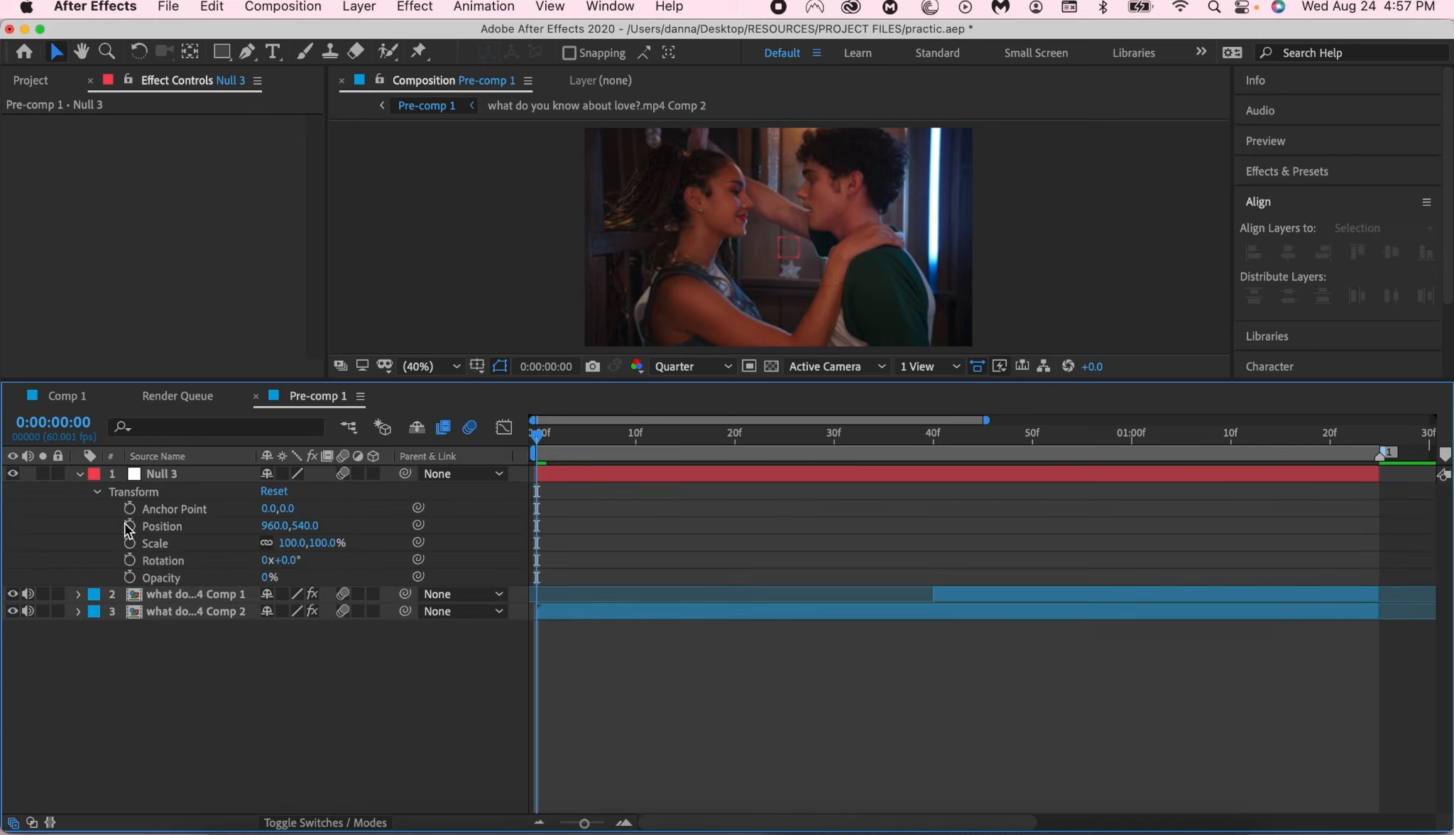
- Set the null layer's Anchor Point to 52, 52
{"action": "left_click", "coordinate": [198, 476]}
{"action": "key", "text": "a"}
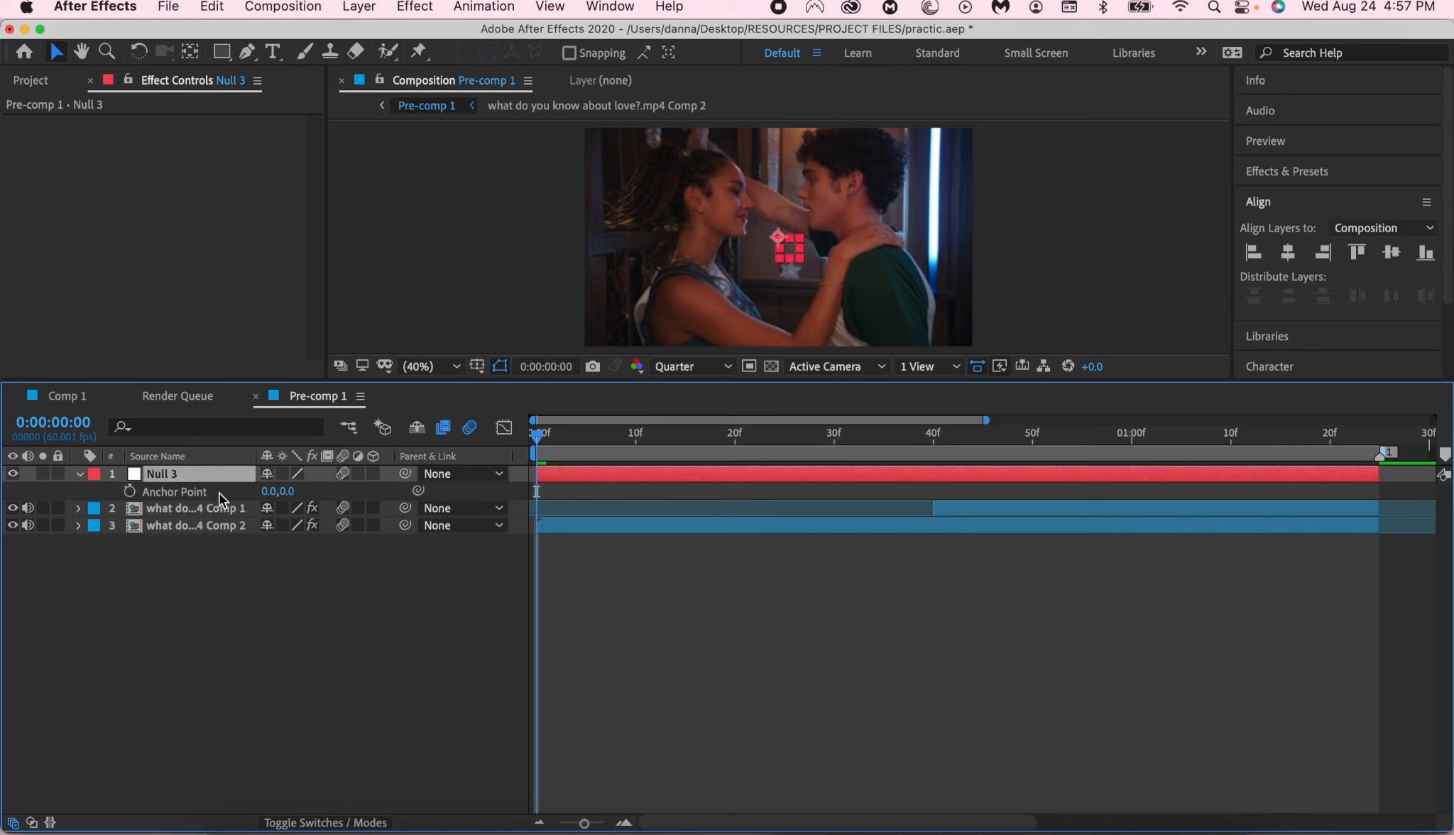
{"action": "left_click", "coordinate": [270, 491]}
{"action": "type", "text": "52"}
{"action": "key", "text": "Return"}
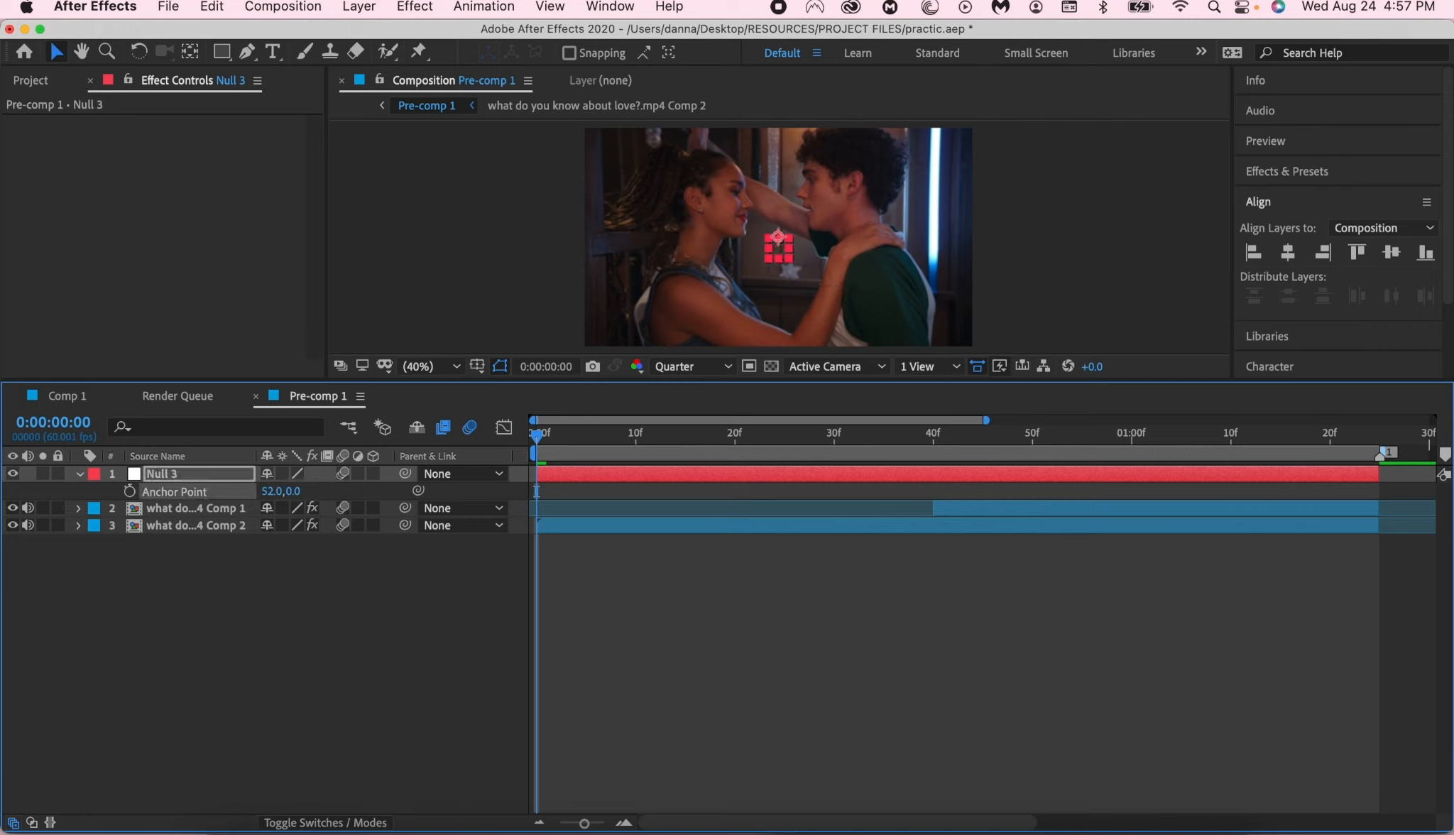
{"action": "left_click", "coordinate": [292, 492]}
{"action": "type", "text": "52"}
{"action": "key", "text": "Return"}
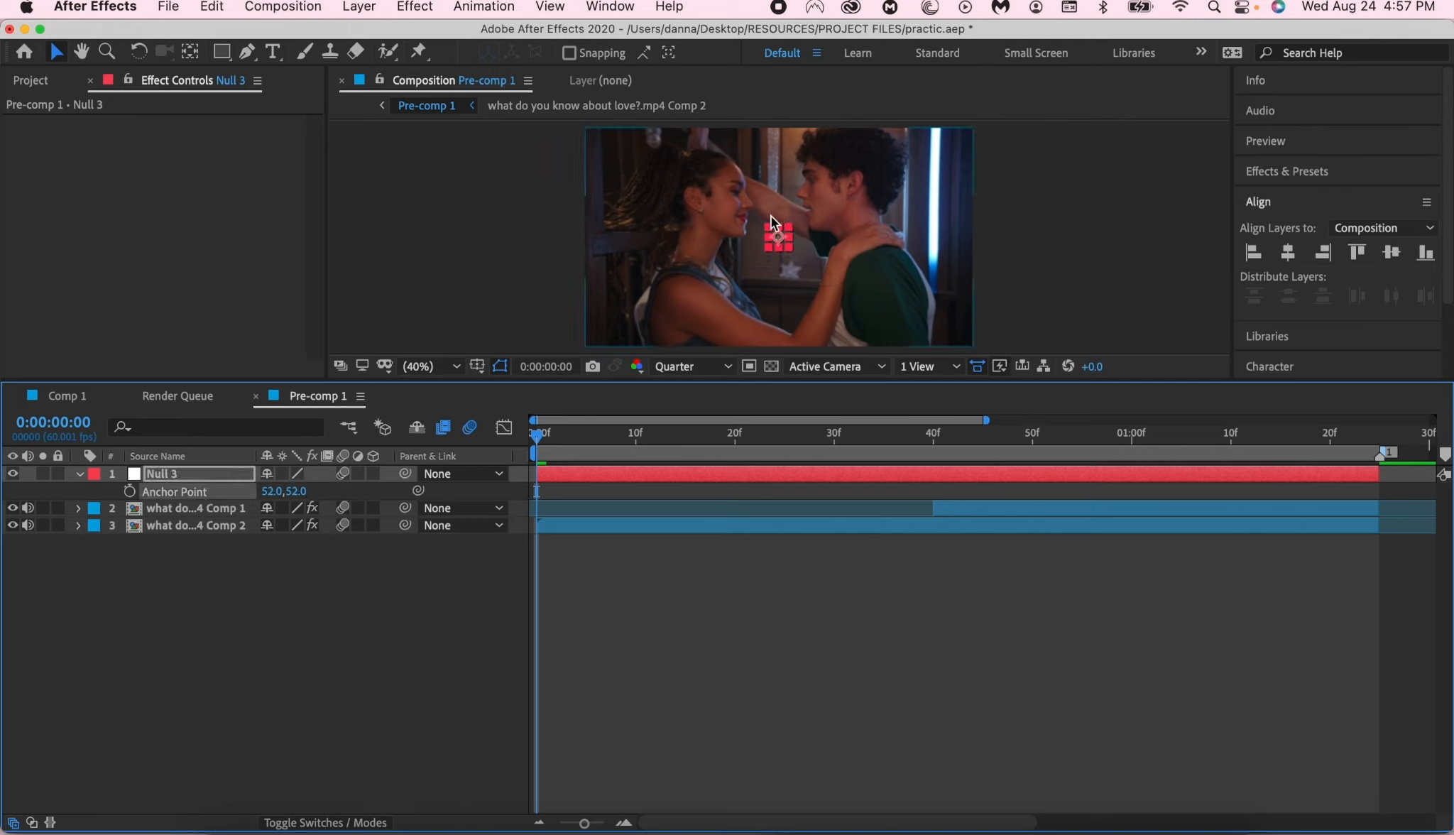
- Parent both clip layers to the Null 3 layer
{"action": "left_click_drag", "start_coordinate": [519, 510], "coordinate": [615, 640]}
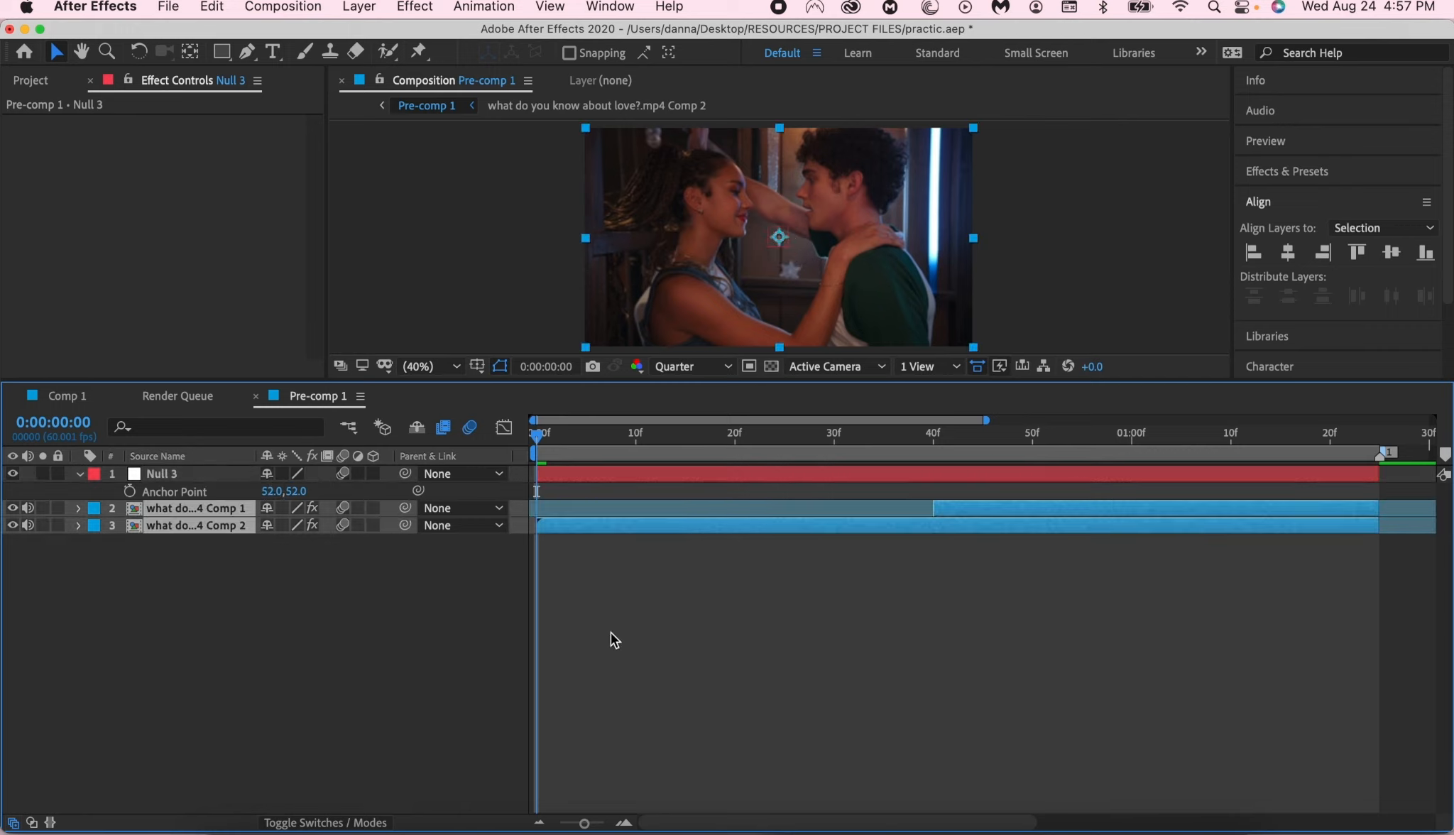
{"action": "left_click_drag", "start_coordinate": [405, 508], "coordinate": [201, 482]}
{"action": "left_click", "coordinate": [607, 543]}
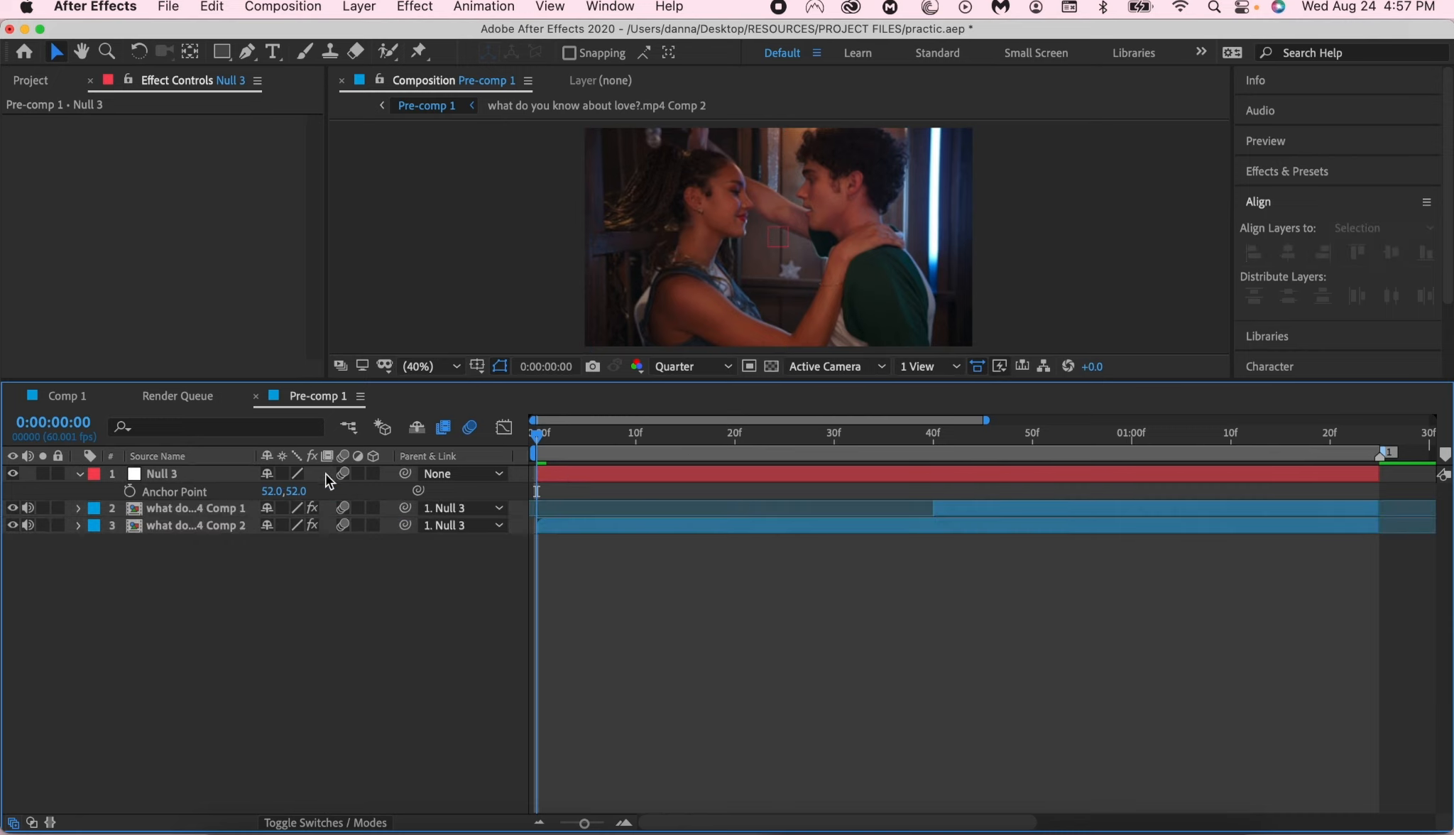
{"action": "left_click", "coordinate": [566, 473]}
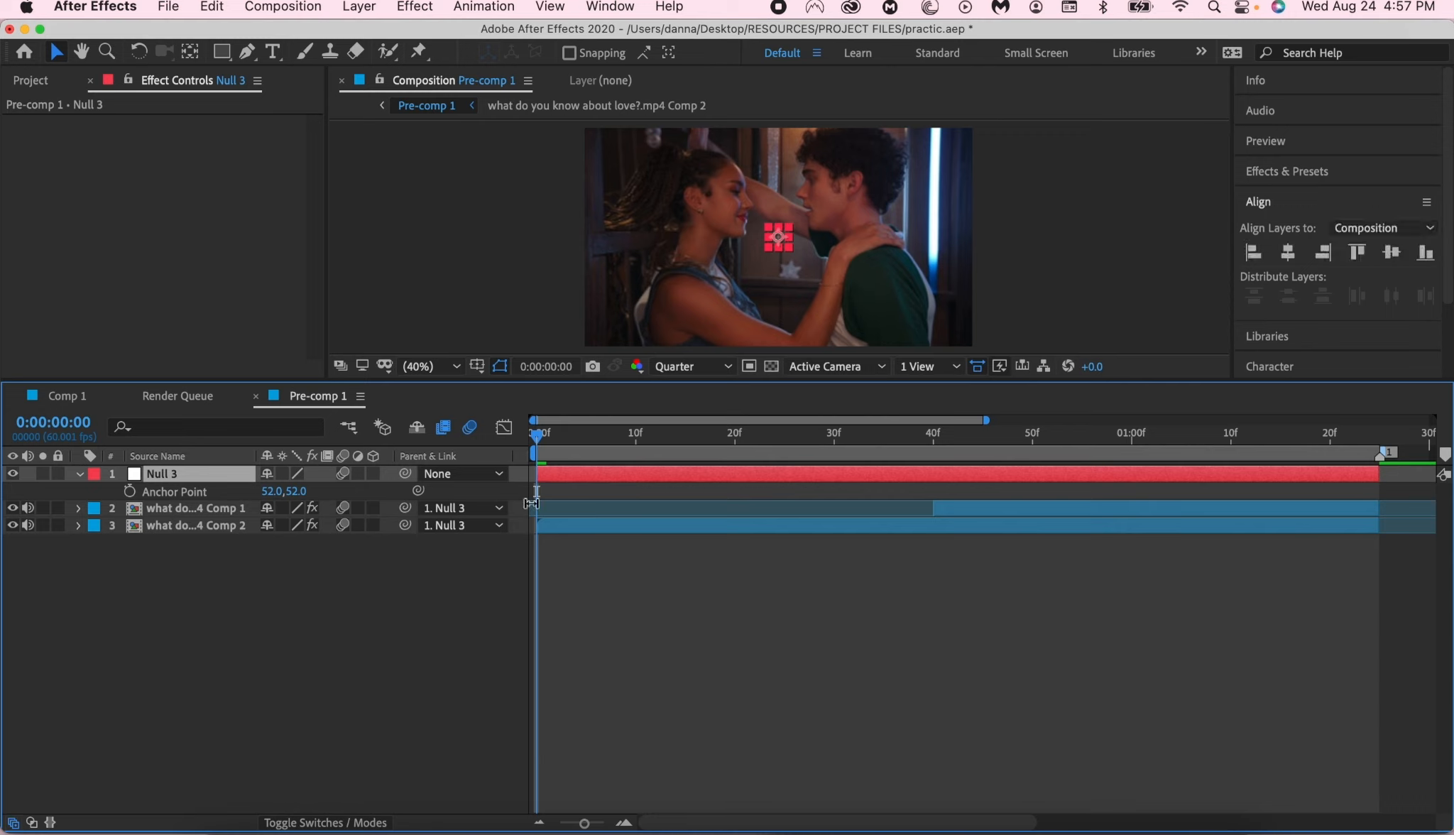
{"action": "left_click", "coordinate": [660, 586]}
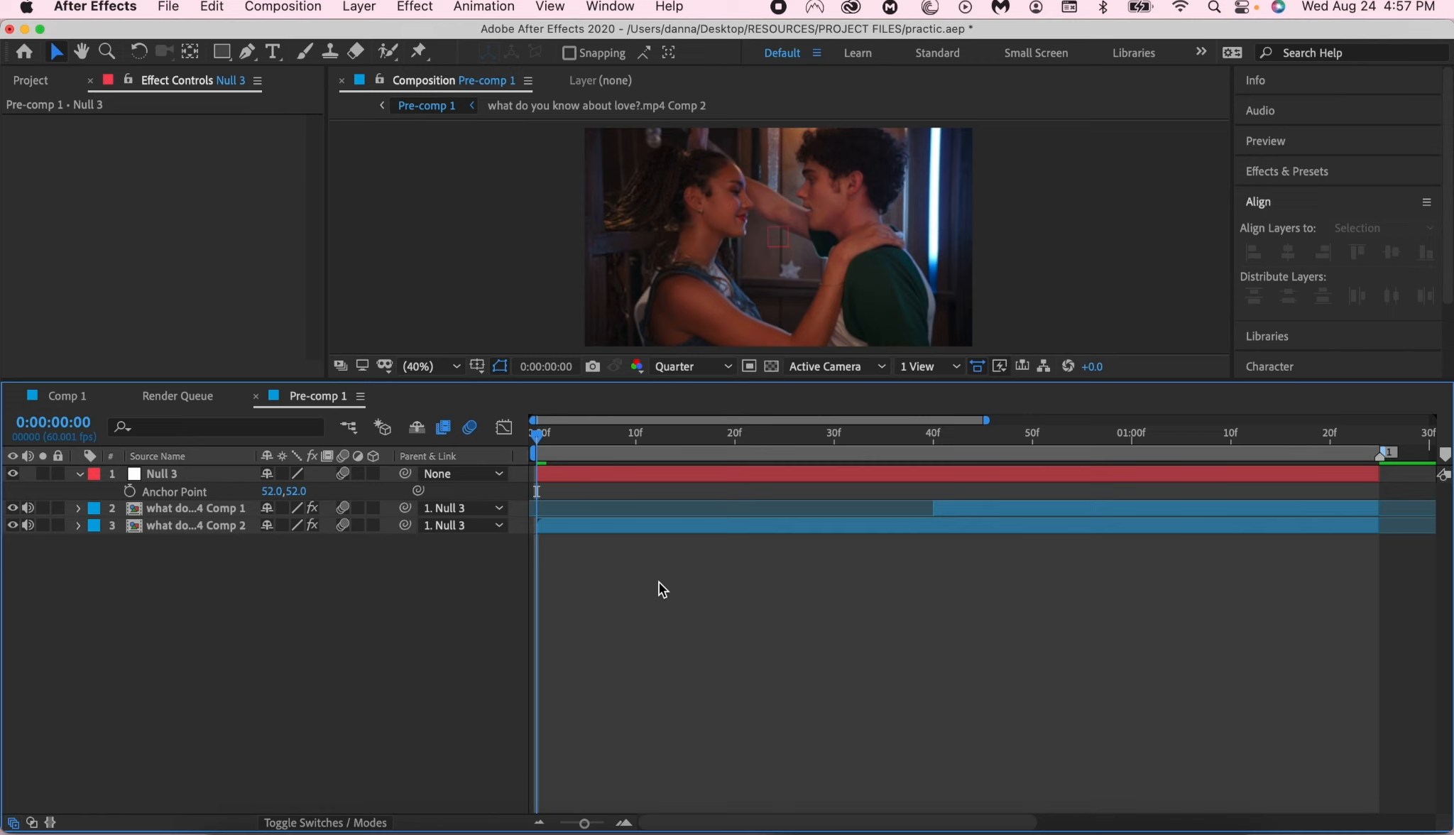
- Extend the Comp 1 clip's start to the composition's beginning, and split it at 0:00:00:40 to delete the earlier part
{"action": "left_click", "coordinate": [554, 474]}
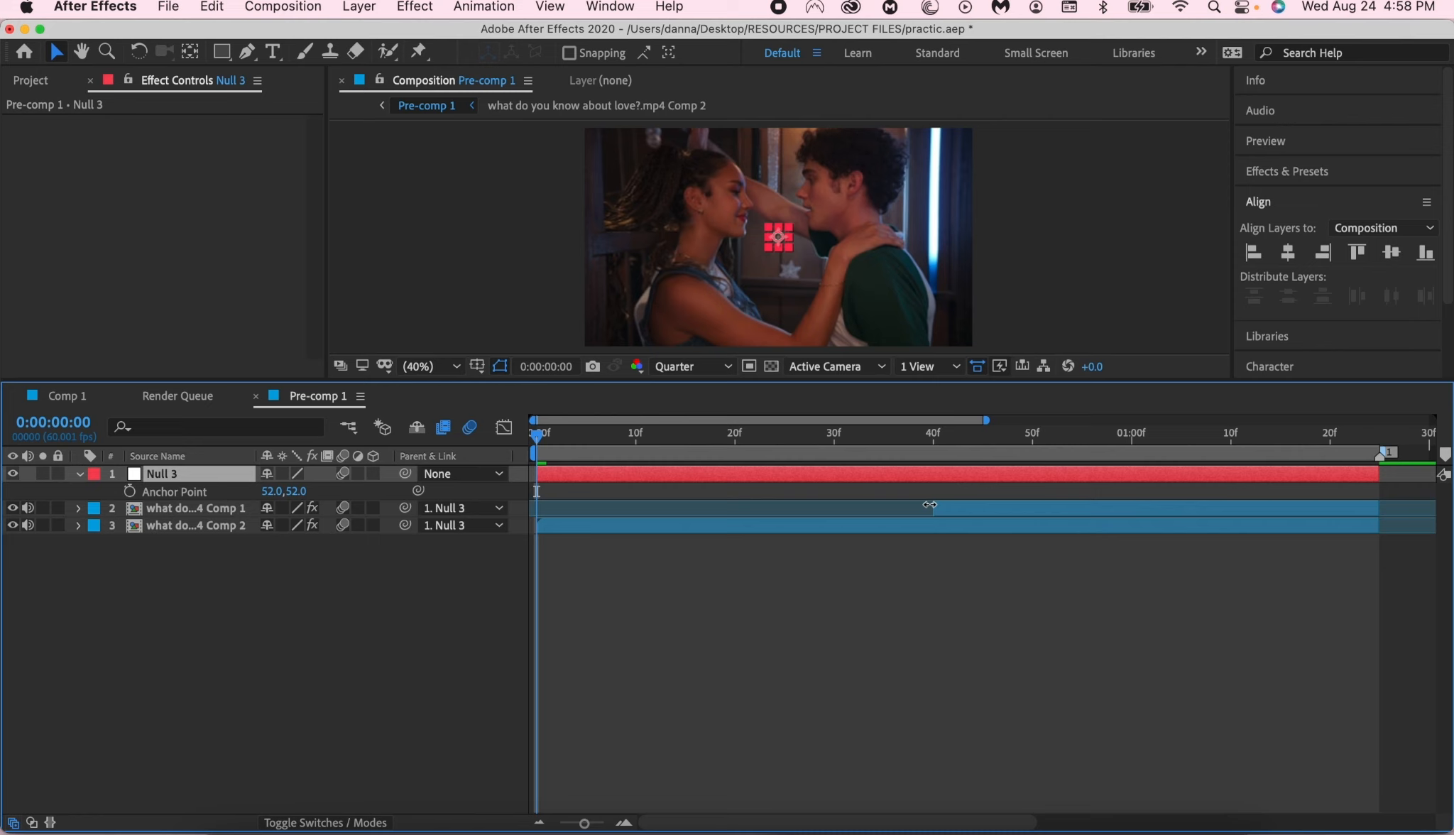
{"action": "left_click_drag", "start_coordinate": [930, 505], "coordinate": [534, 534]}
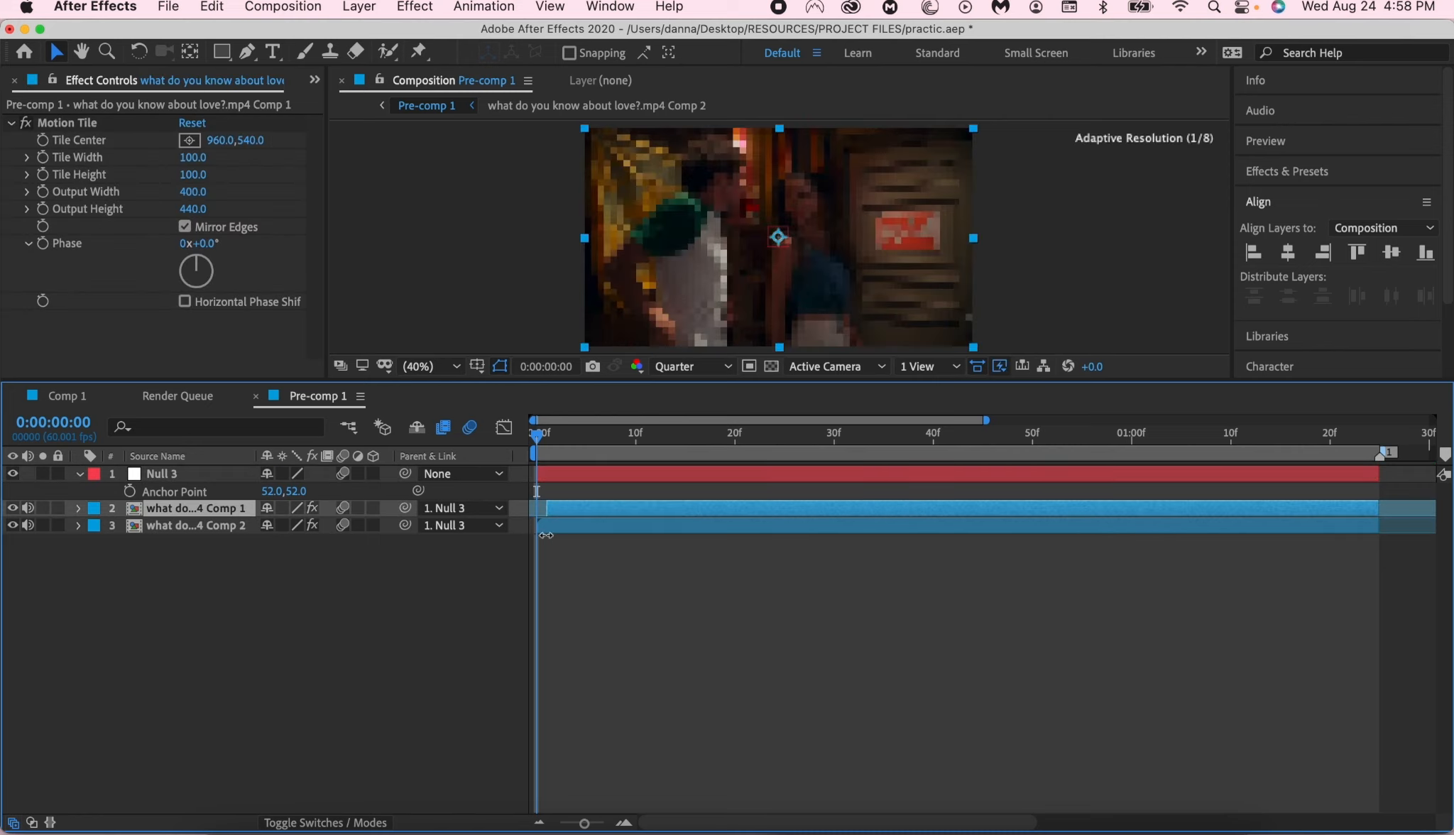
{"action": "left_click", "coordinate": [929, 436]}
{"action": "key", "text": "super+Right"}
{"action": "key", "text": "super+shift+d"}
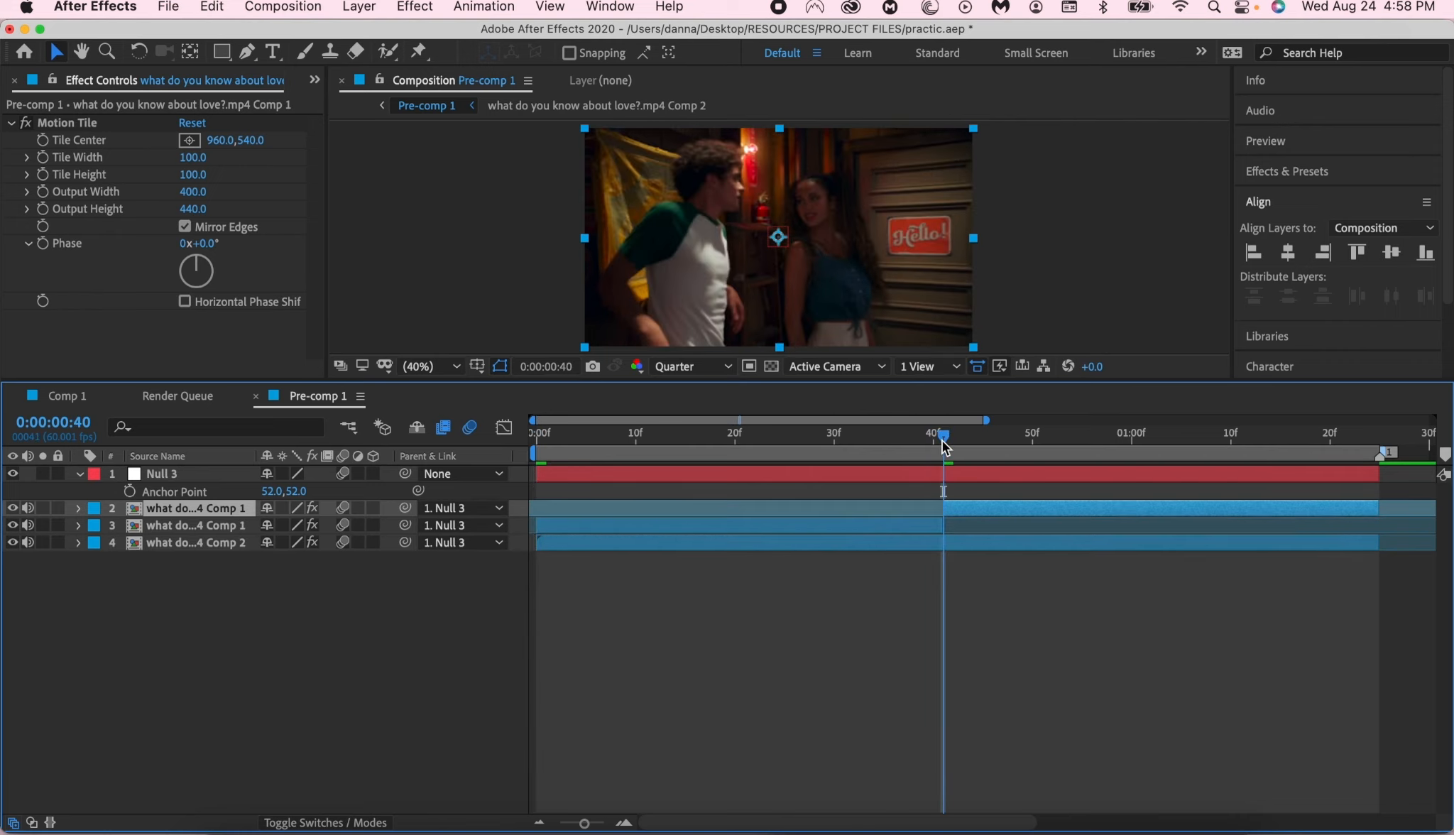
{"action": "left_click", "coordinate": [894, 521]}
{"action": "key", "text": "Delete"}
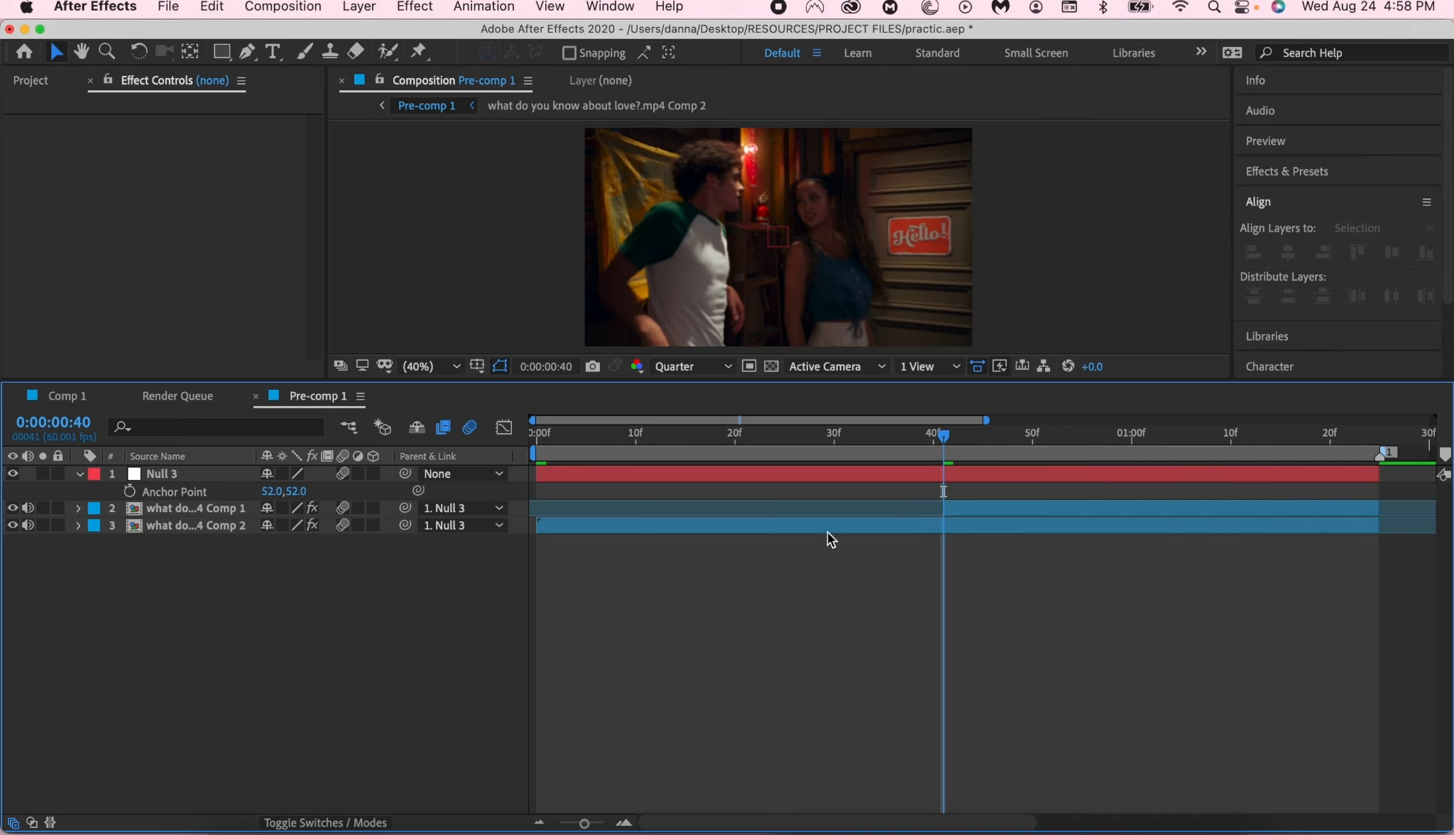
{"action": "mouse_move", "coordinate": [941, 508]}
{"action": "left_mouse_down"}
{"action": "mouse_move", "coordinate": [702, 504]}
{"action": "mouse_move", "coordinate": [570, 524]}
{"action": "mouse_move", "coordinate": [952, 502]}
{"action": "mouse_move", "coordinate": [501, 530]}
{"action": "mouse_move", "coordinate": [808, 480]}
{"action": "mouse_move", "coordinate": [941, 488]}
{"action": "mouse_move", "coordinate": [944, 503]}
{"action": "left_mouse_up"}
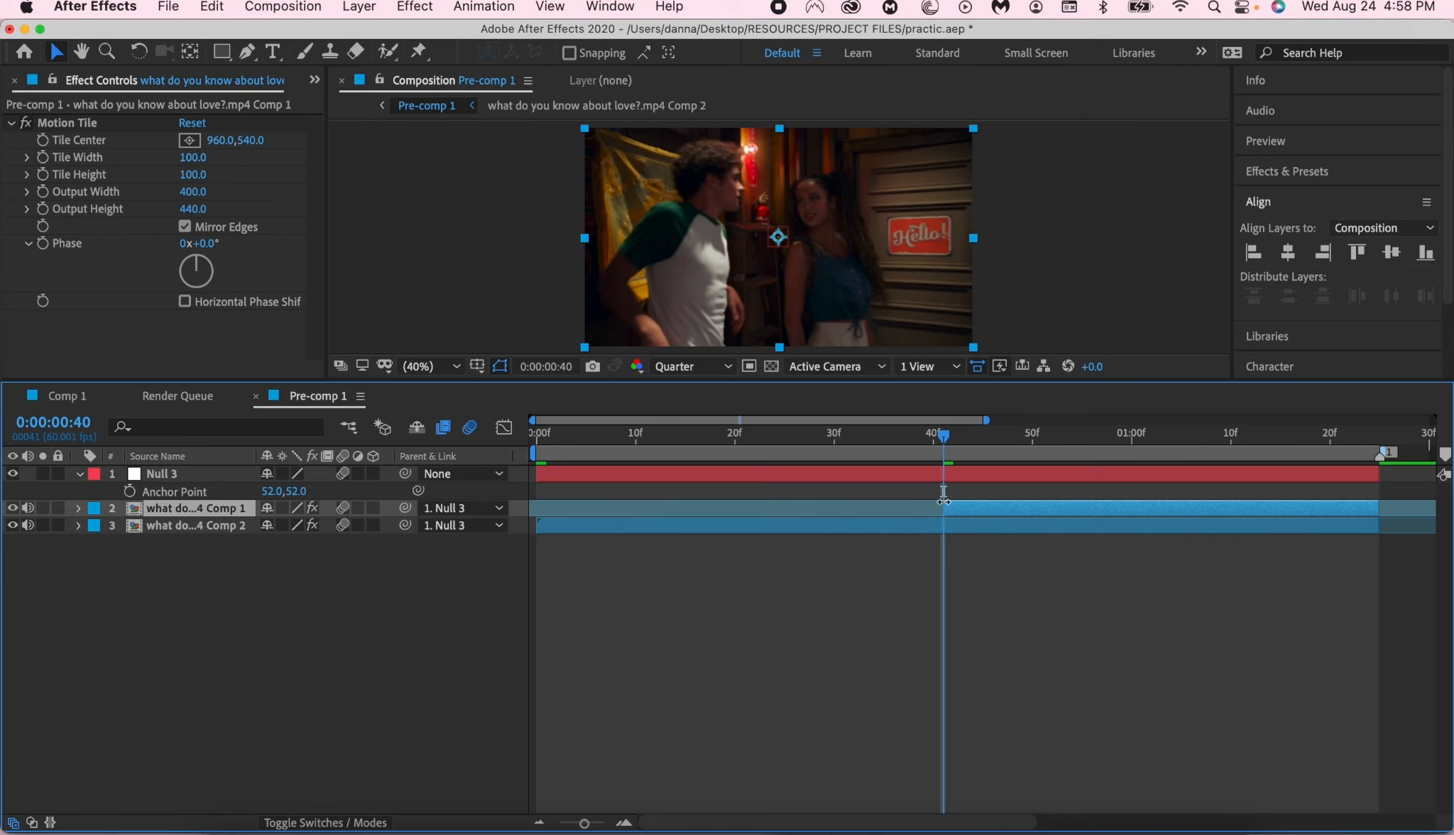
{"action": "left_click", "coordinate": [852, 593]}
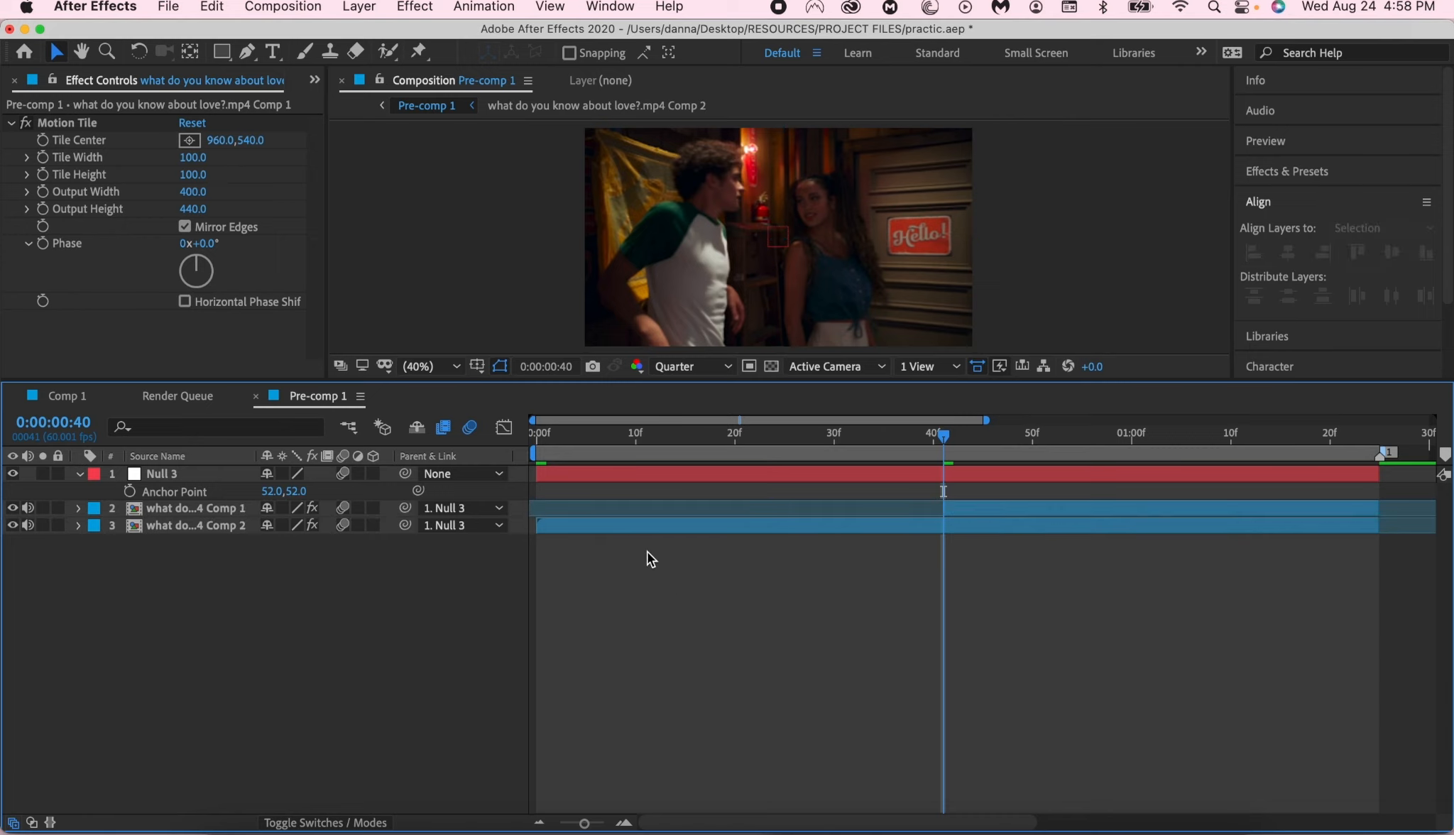
- Review the cut between the two clips by scrubbing and playing through Pre-comp 1
{"action": "left_click_drag", "start_coordinate": [568, 441], "coordinate": [514, 447]}
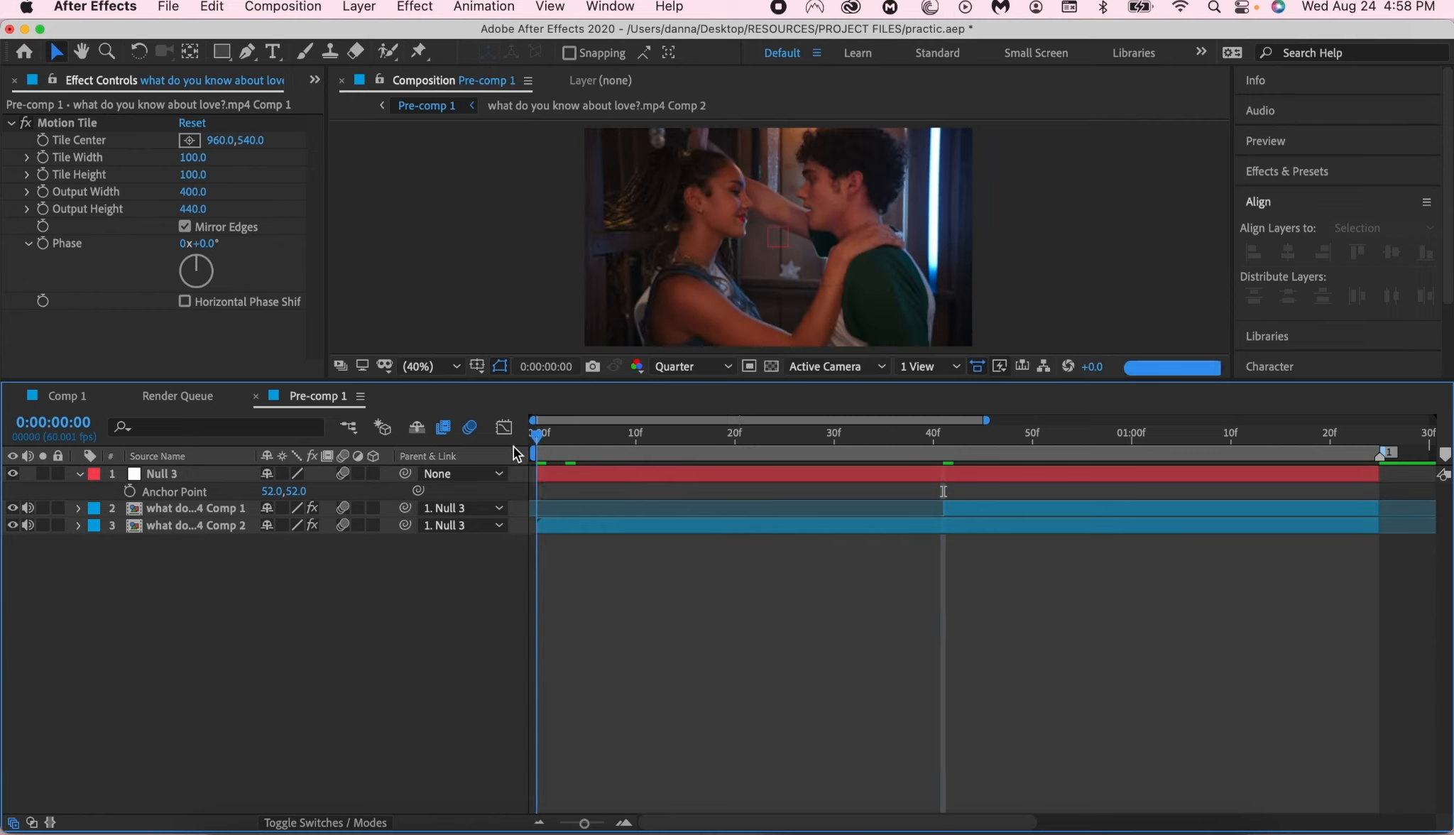
{"action": "left_click", "coordinate": [549, 481]}
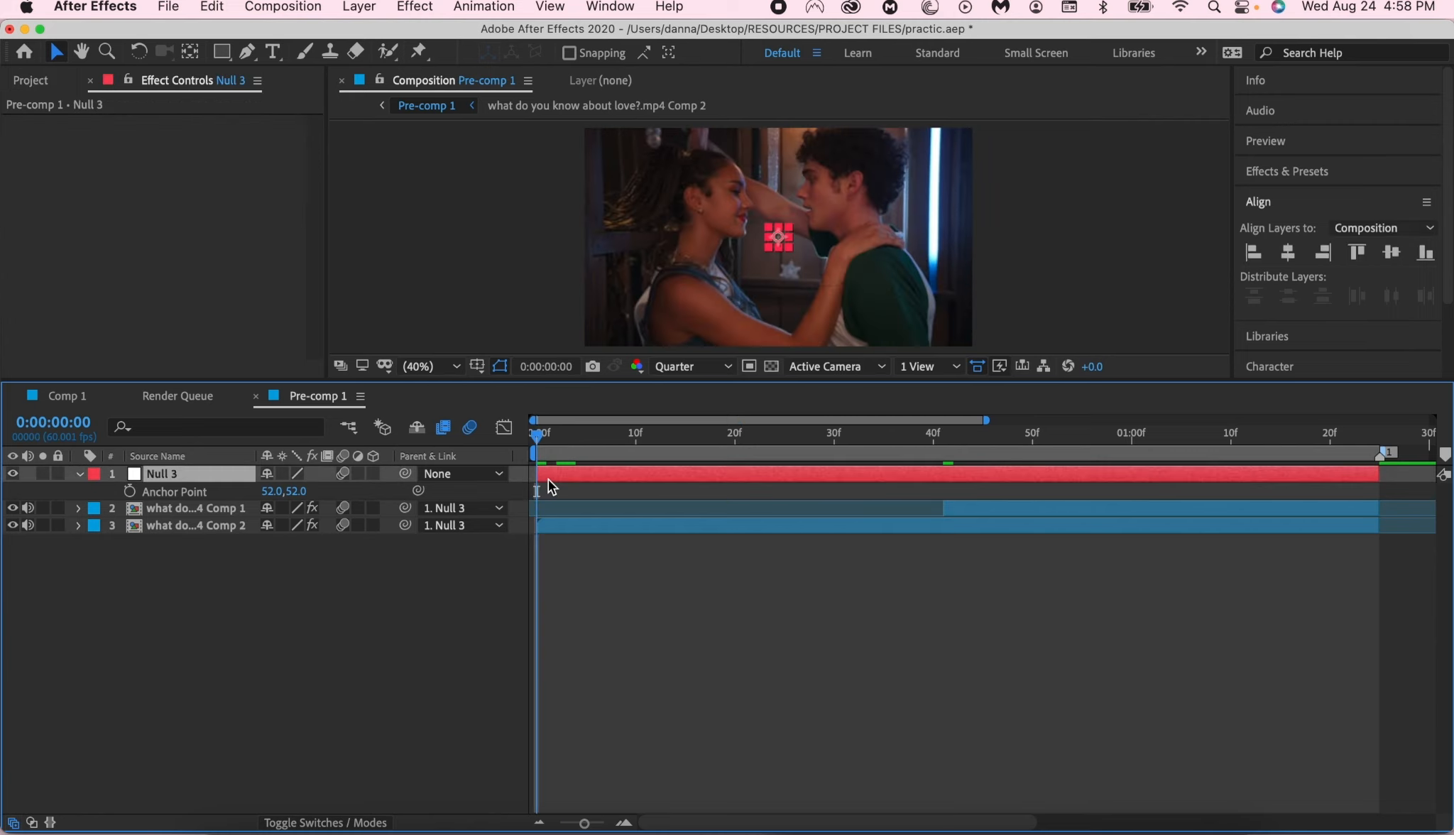
{"action": "key", "text": "q"}
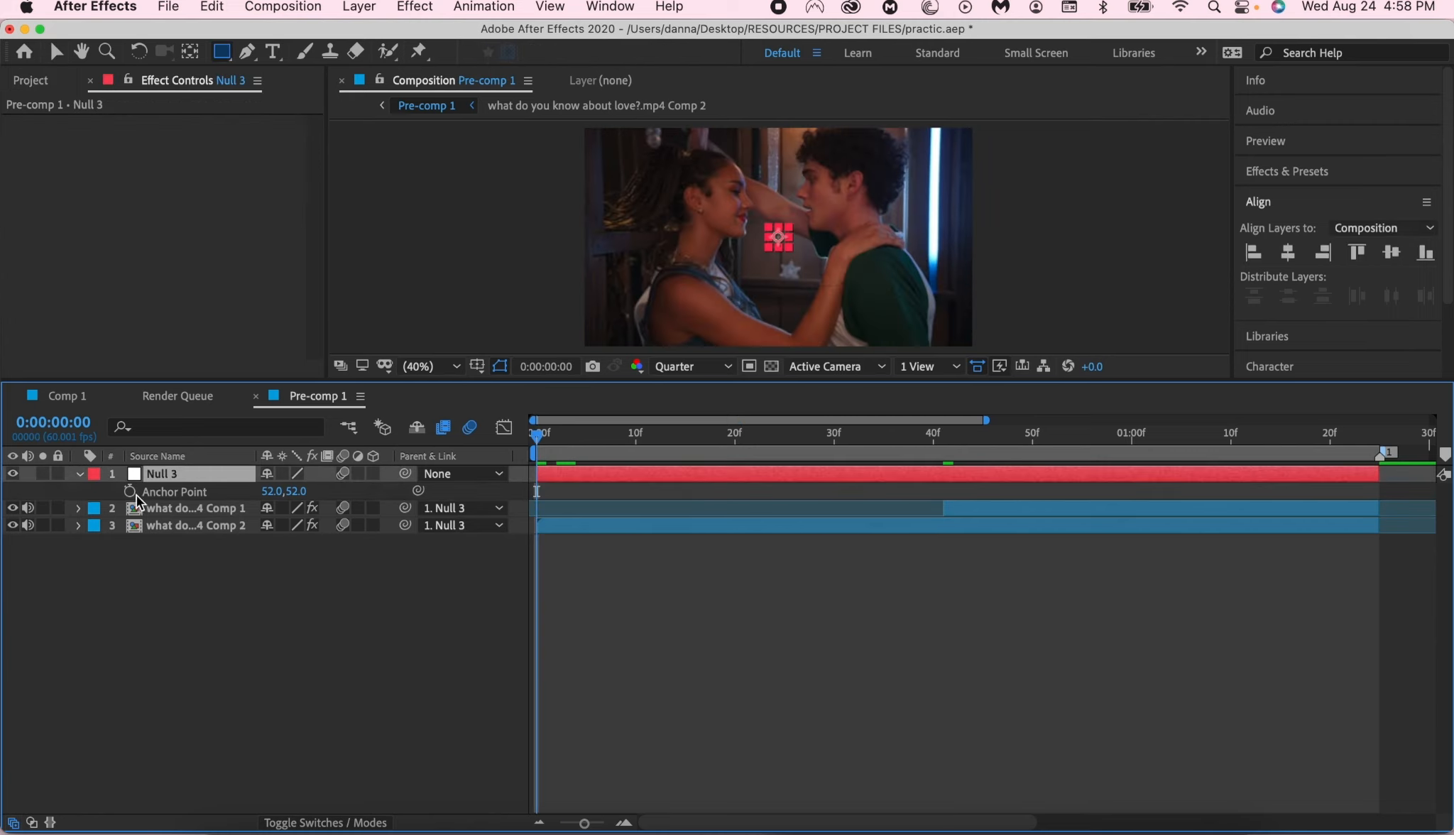
{"action": "left_click", "coordinate": [545, 435]}
{"action": "left_click_drag", "start_coordinate": [544, 435], "coordinate": [527, 437]}
{"action": "left_click", "coordinate": [945, 436]}
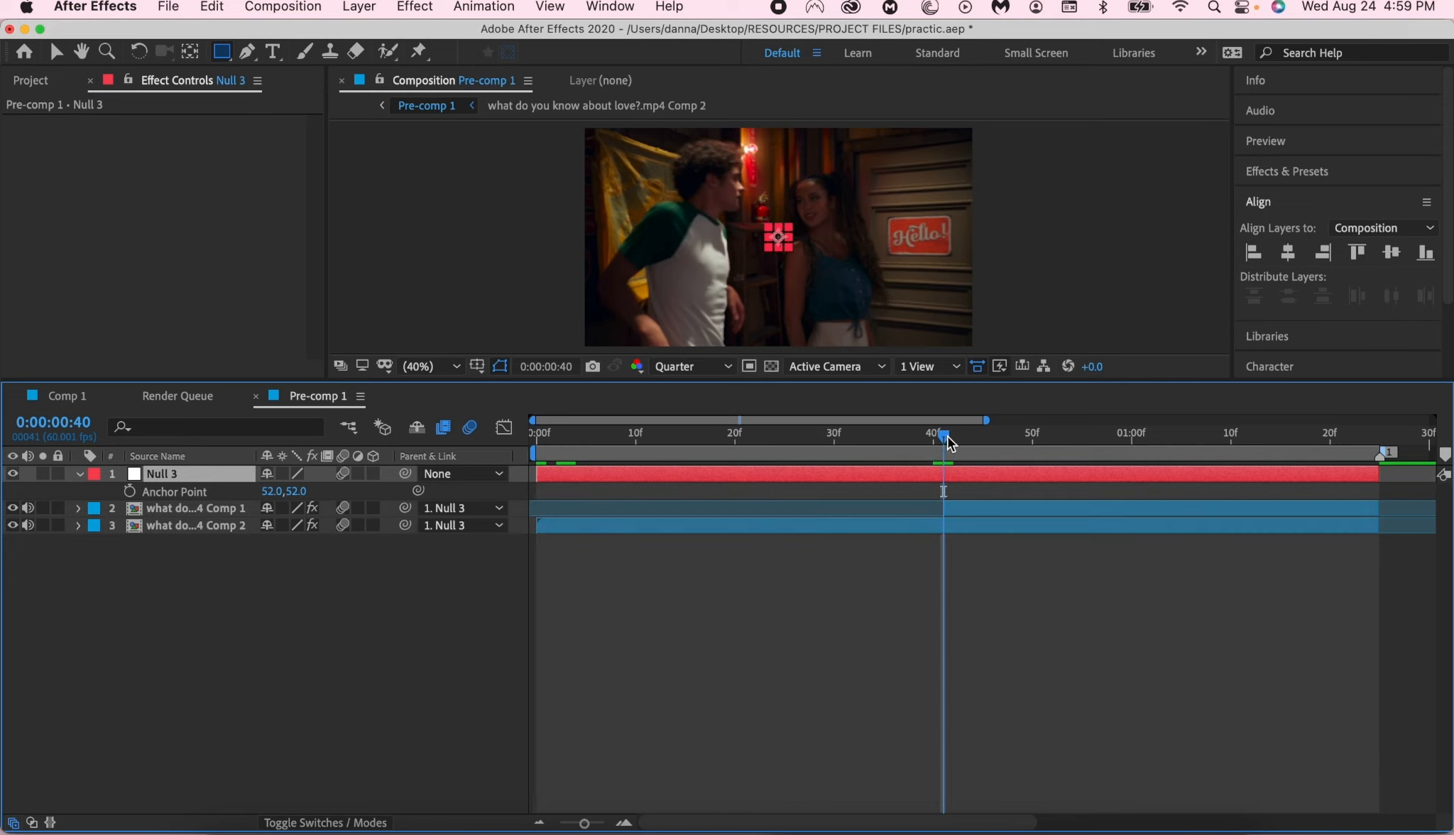
{"action": "left_click_drag", "start_coordinate": [944, 436], "coordinate": [508, 468]}
{"action": "key", "text": "space"}
{"action": "key", "text": "space"}
{"action": "left_click_drag", "start_coordinate": [691, 426], "coordinate": [1167, 497]}
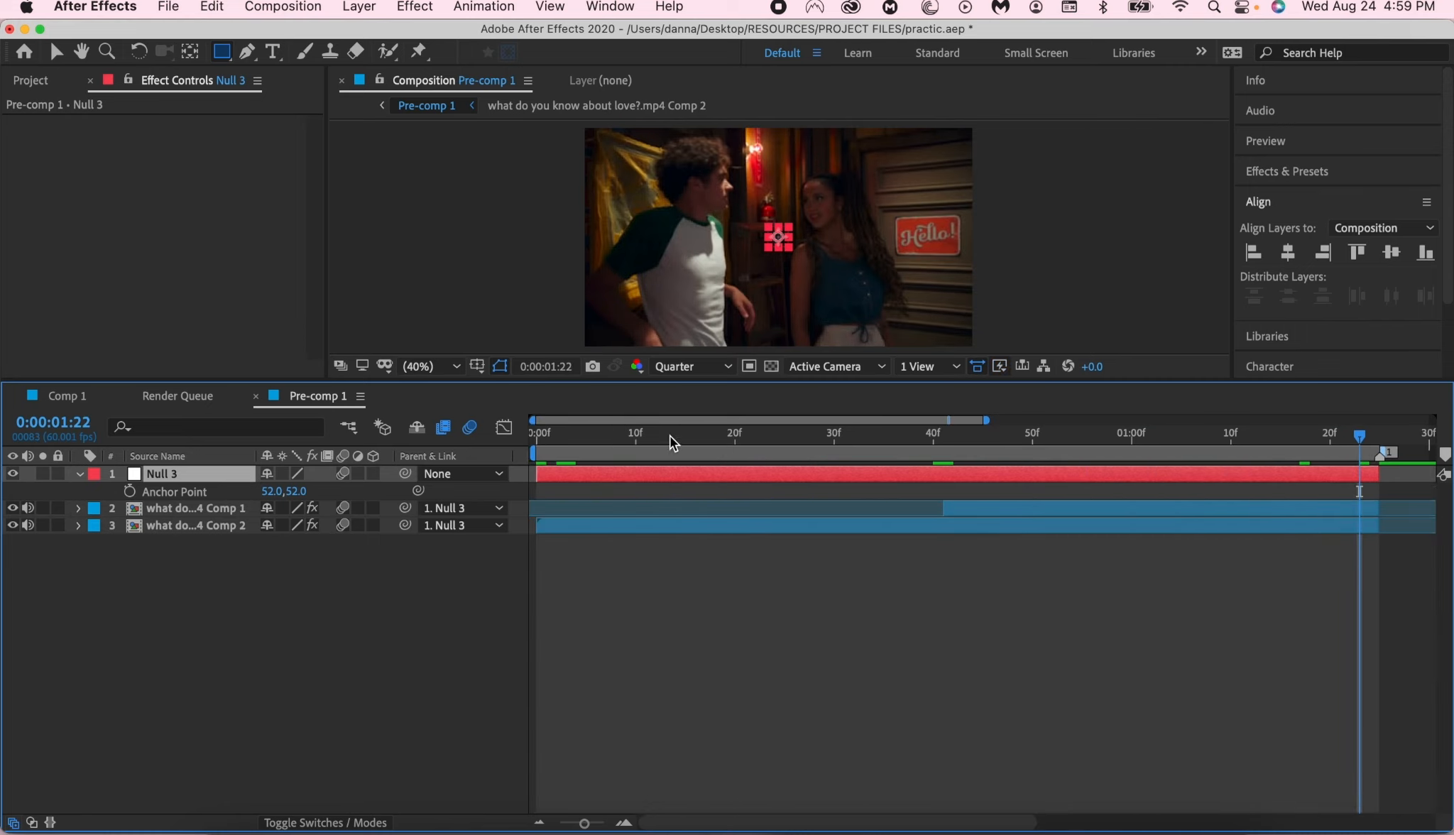
- Add starting Position and Scale keyframes to the Null 3 layer at 0:00:00:00 and reveal its keyframed properties
{"action": "left_click_drag", "start_coordinate": [672, 439], "coordinate": [469, 519]}
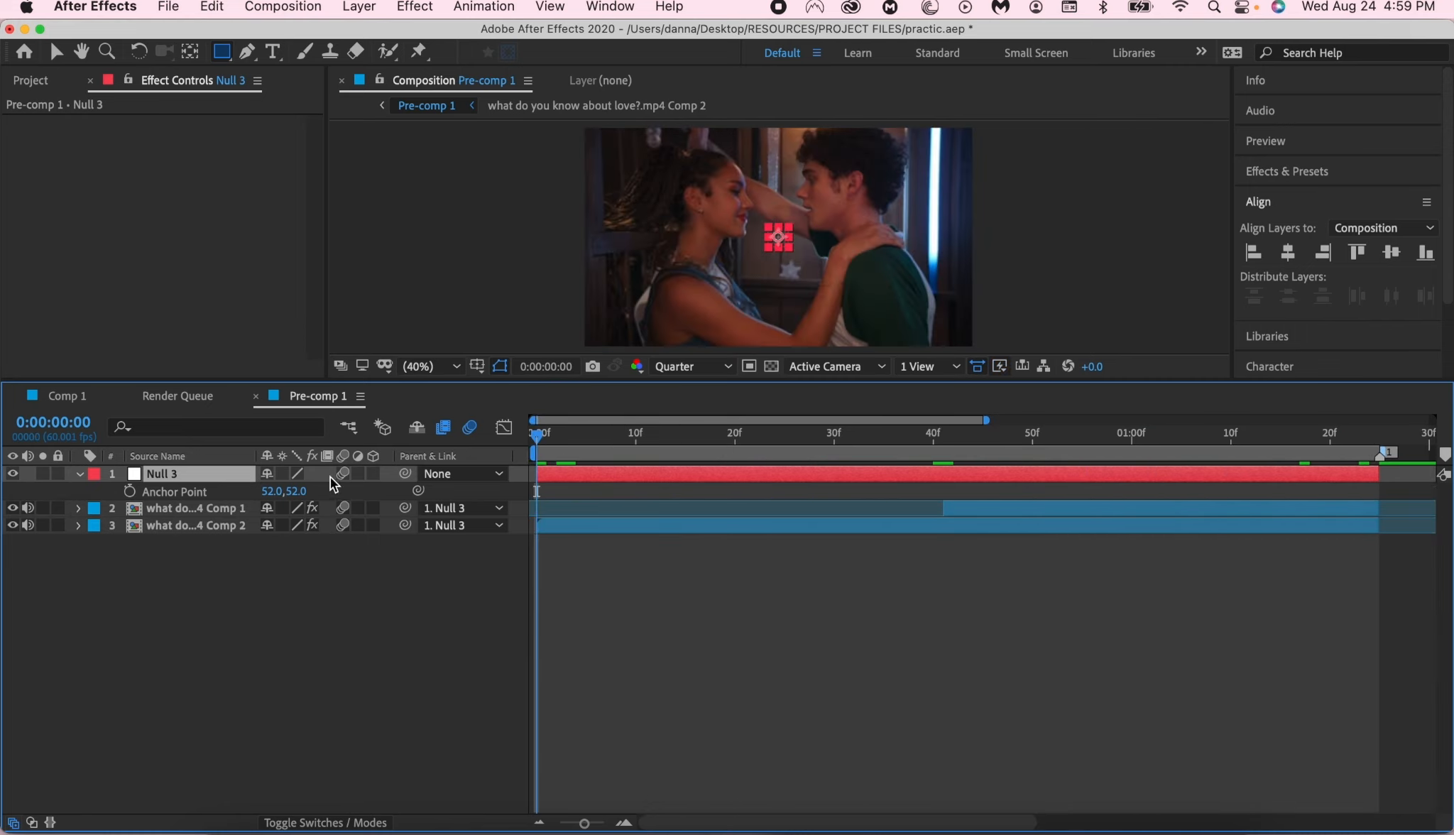
{"action": "key", "text": "p"}
{"action": "left_click", "coordinate": [129, 491]}
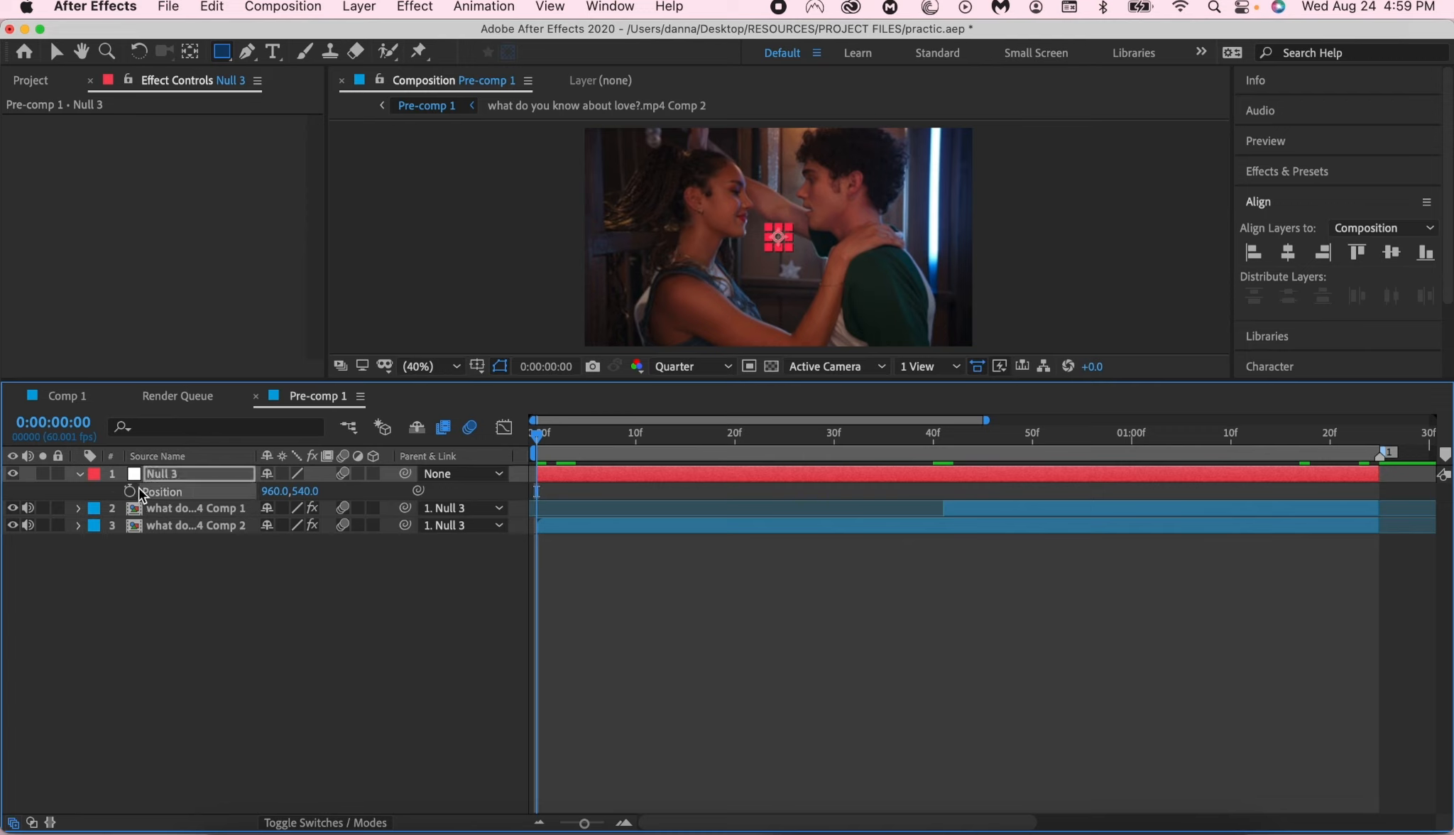
{"action": "key", "text": "a"}
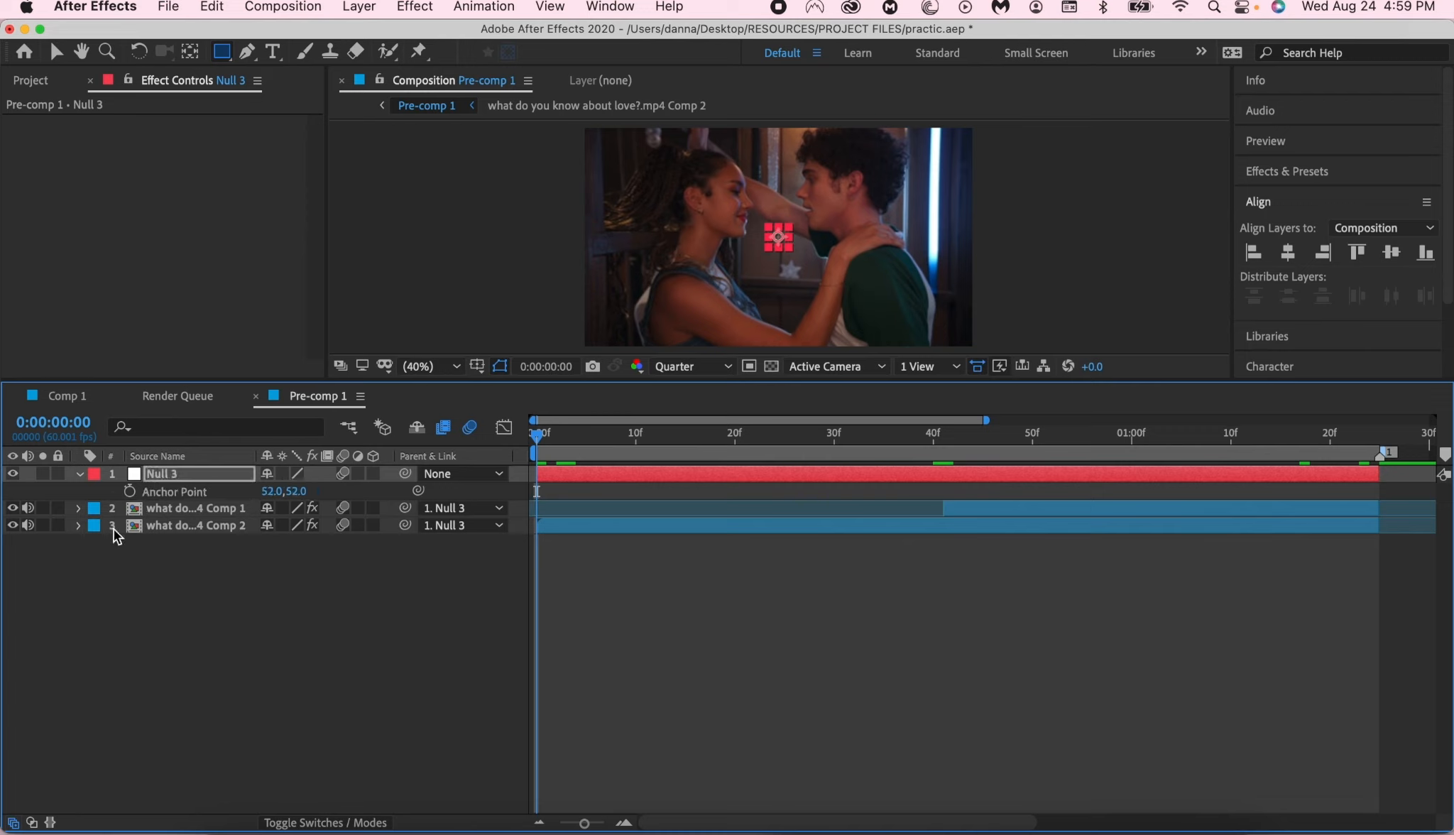
{"action": "key", "text": "s"}
{"action": "left_click", "coordinate": [129, 492]}
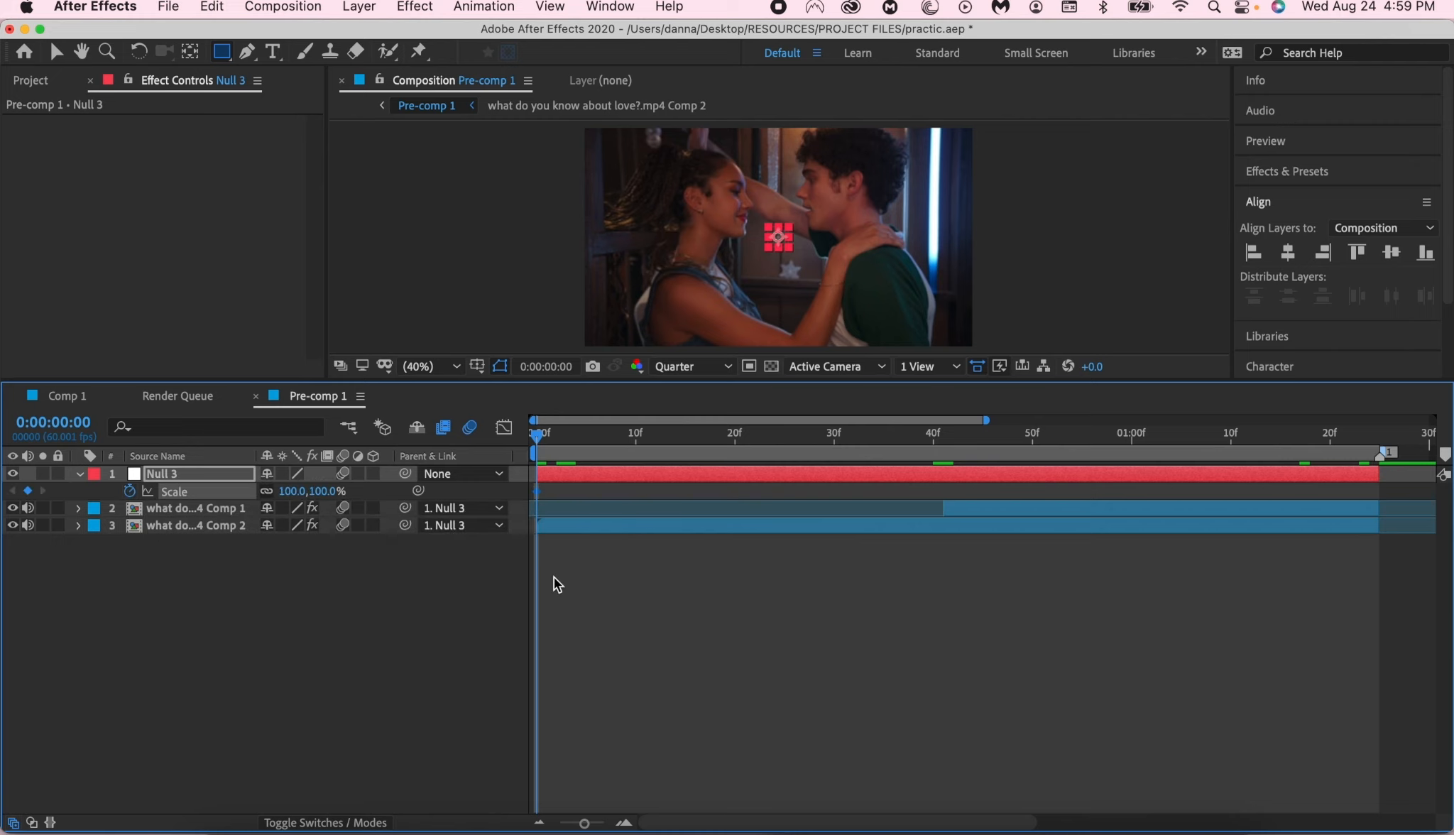
{"action": "key", "text": "u"}
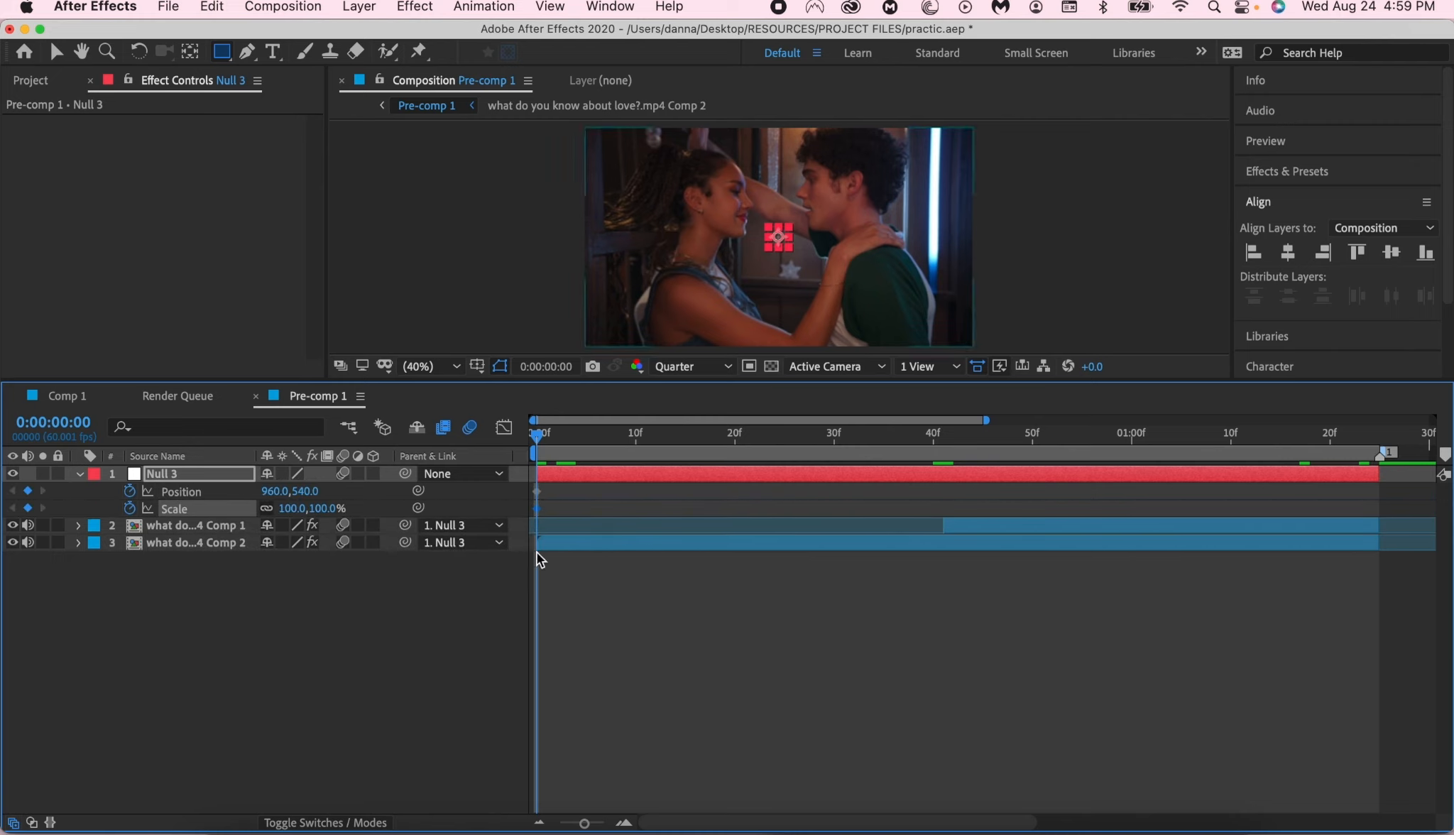
{"action": "left_click", "coordinate": [546, 557]}
{"action": "left_click", "coordinate": [1179, 481]}
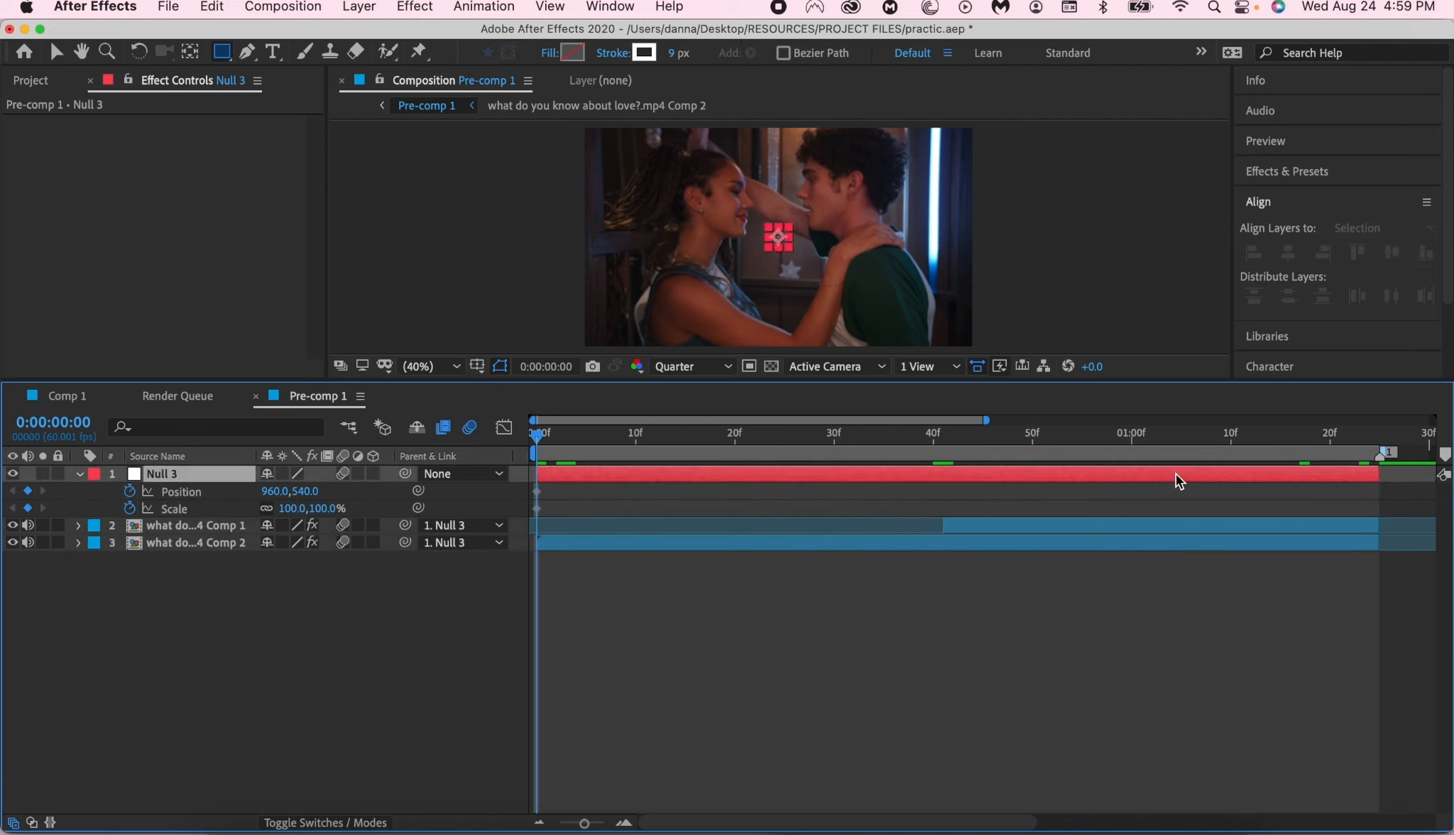
- Go to 0:00:01:23 and turn off Mirror Edges in the Comp 1 clip's Motion Tile effect
{"action": "key", "text": "o"}
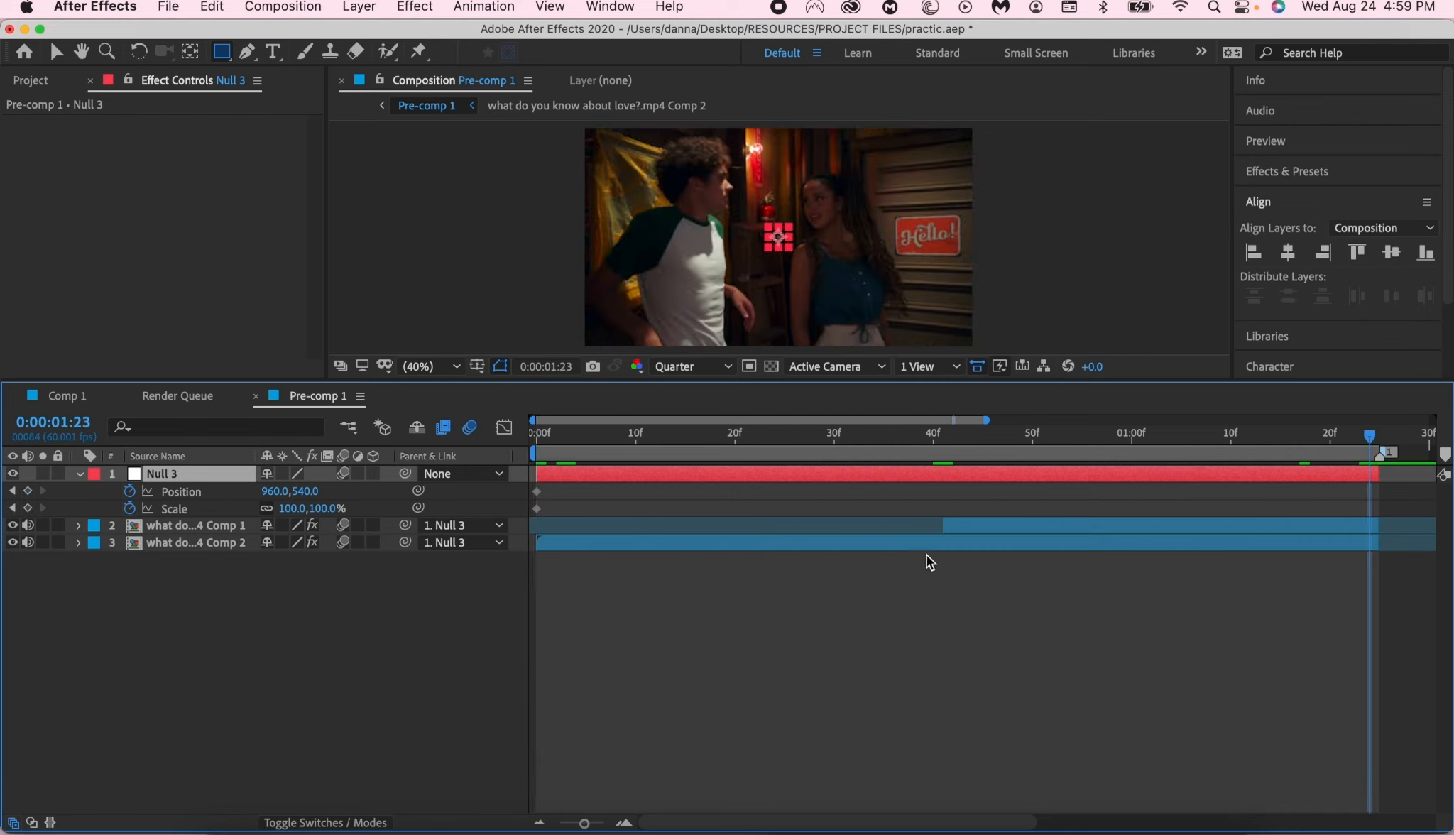
{"action": "left_click", "coordinate": [1068, 526]}
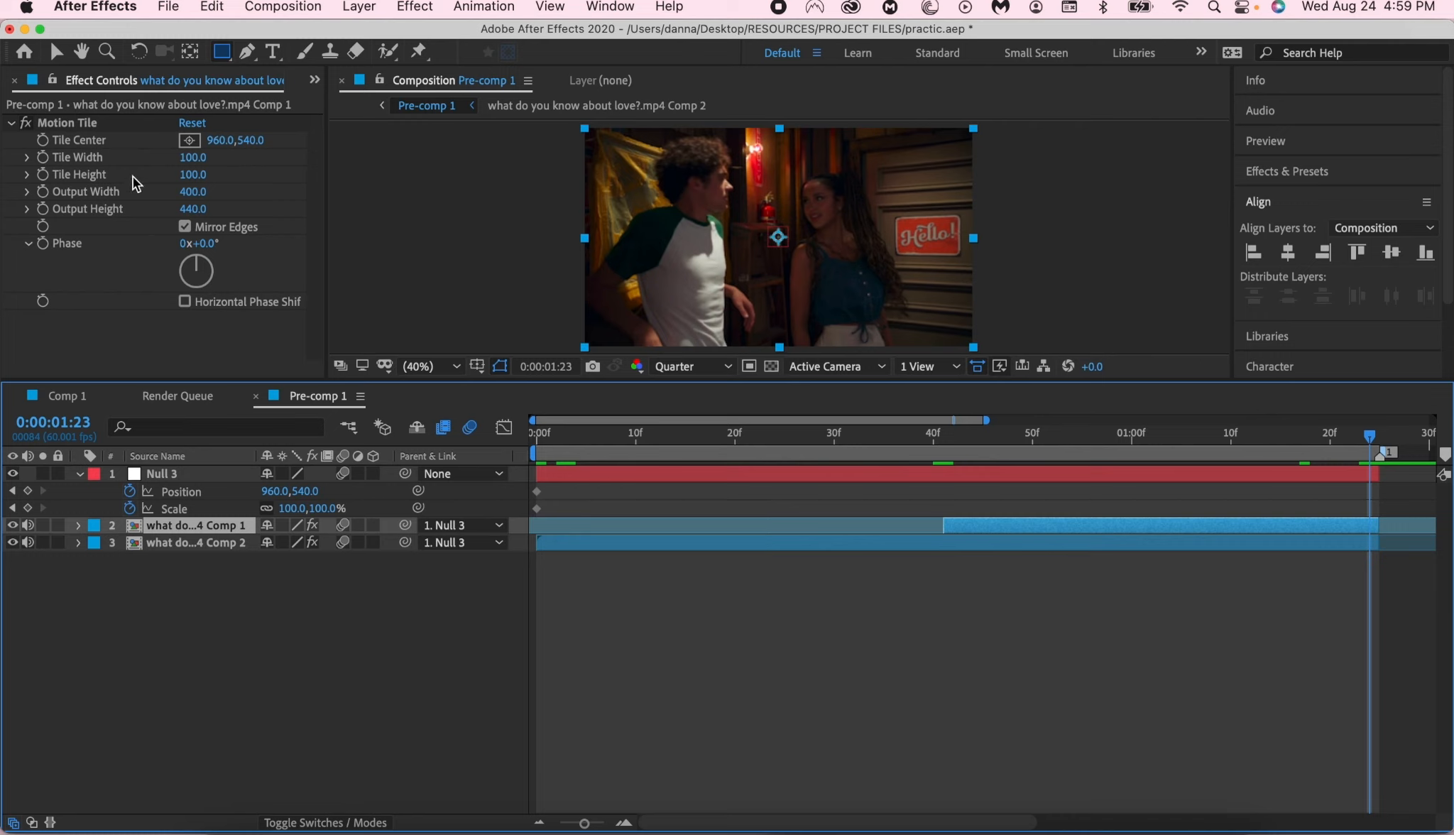
{"action": "left_click", "coordinate": [188, 227]}
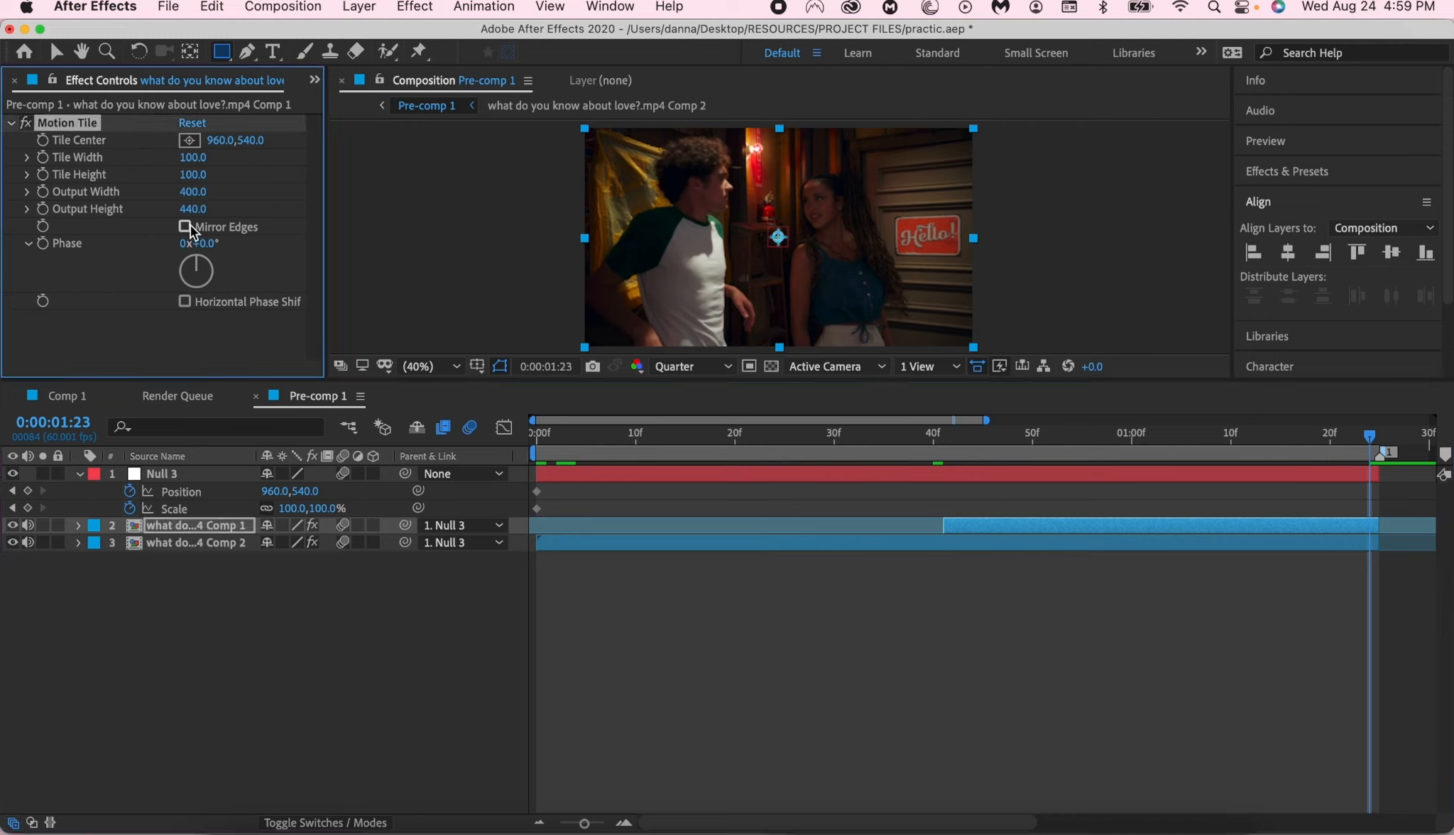
- Set the Comp 1 clip's Scale to 60% and its Position to -376, 52
{"action": "key", "text": "s"}
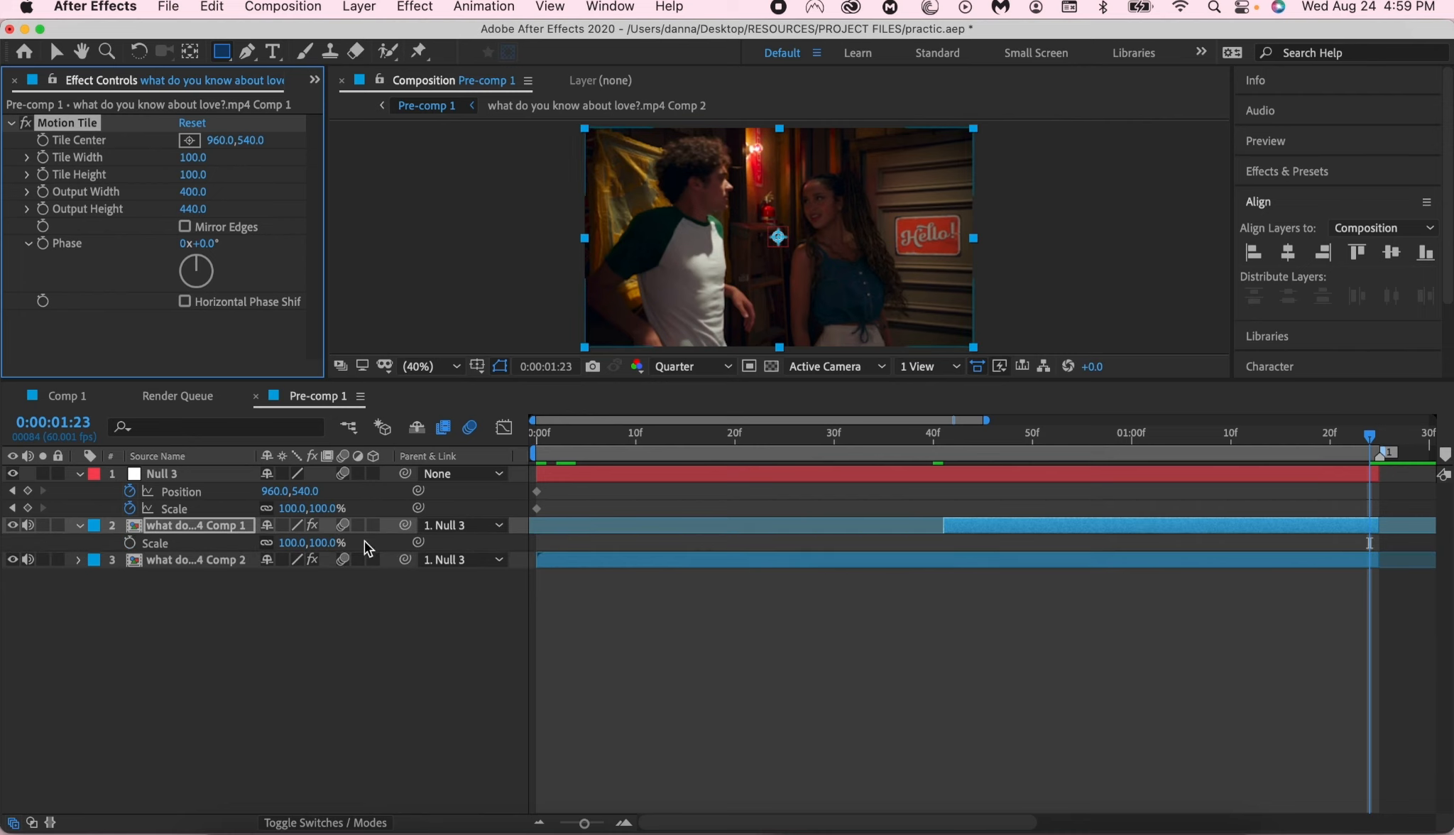
{"action": "left_click_drag", "start_coordinate": [293, 542], "coordinate": [253, 555]}
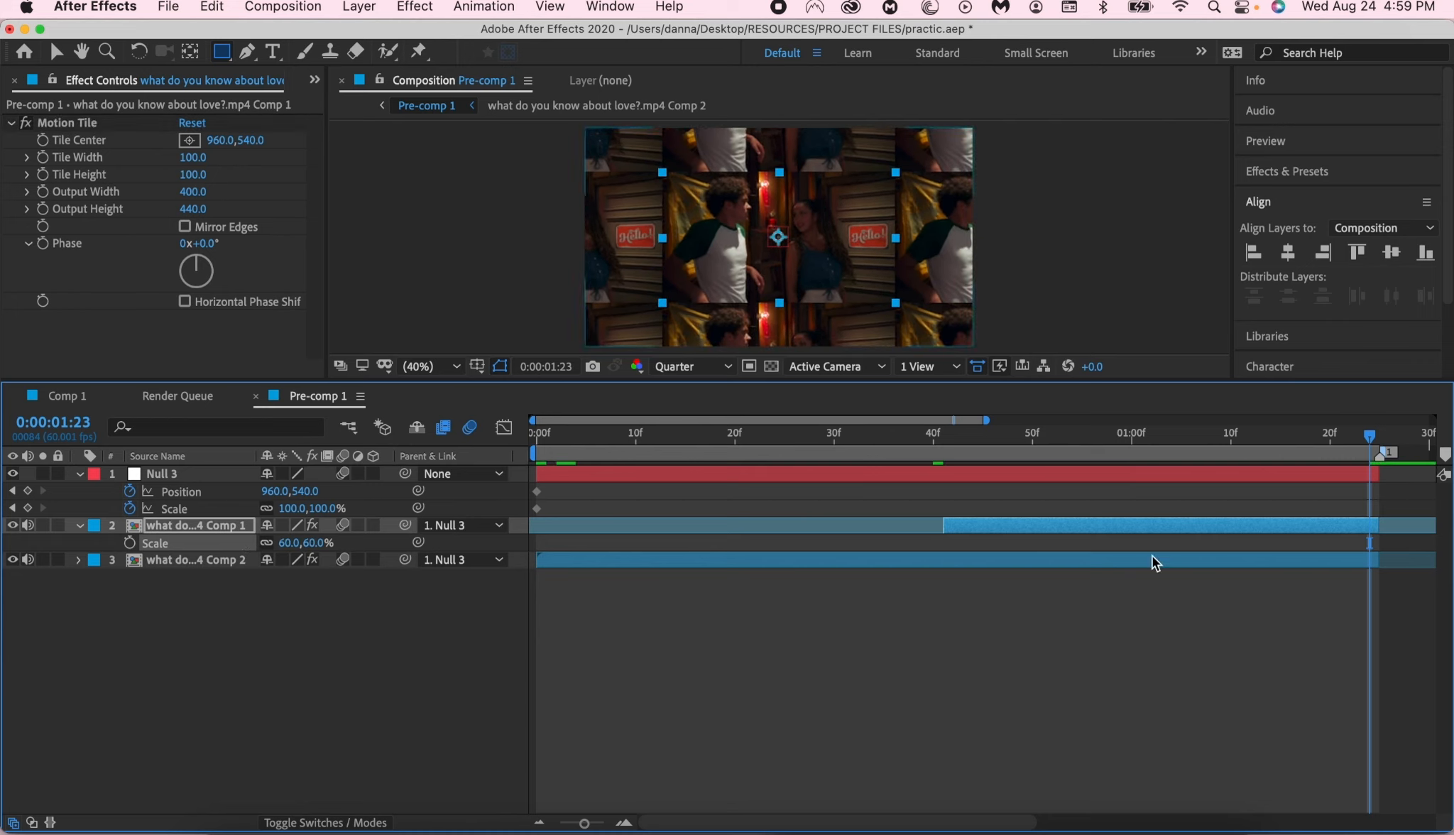
{"action": "key", "text": "p"}
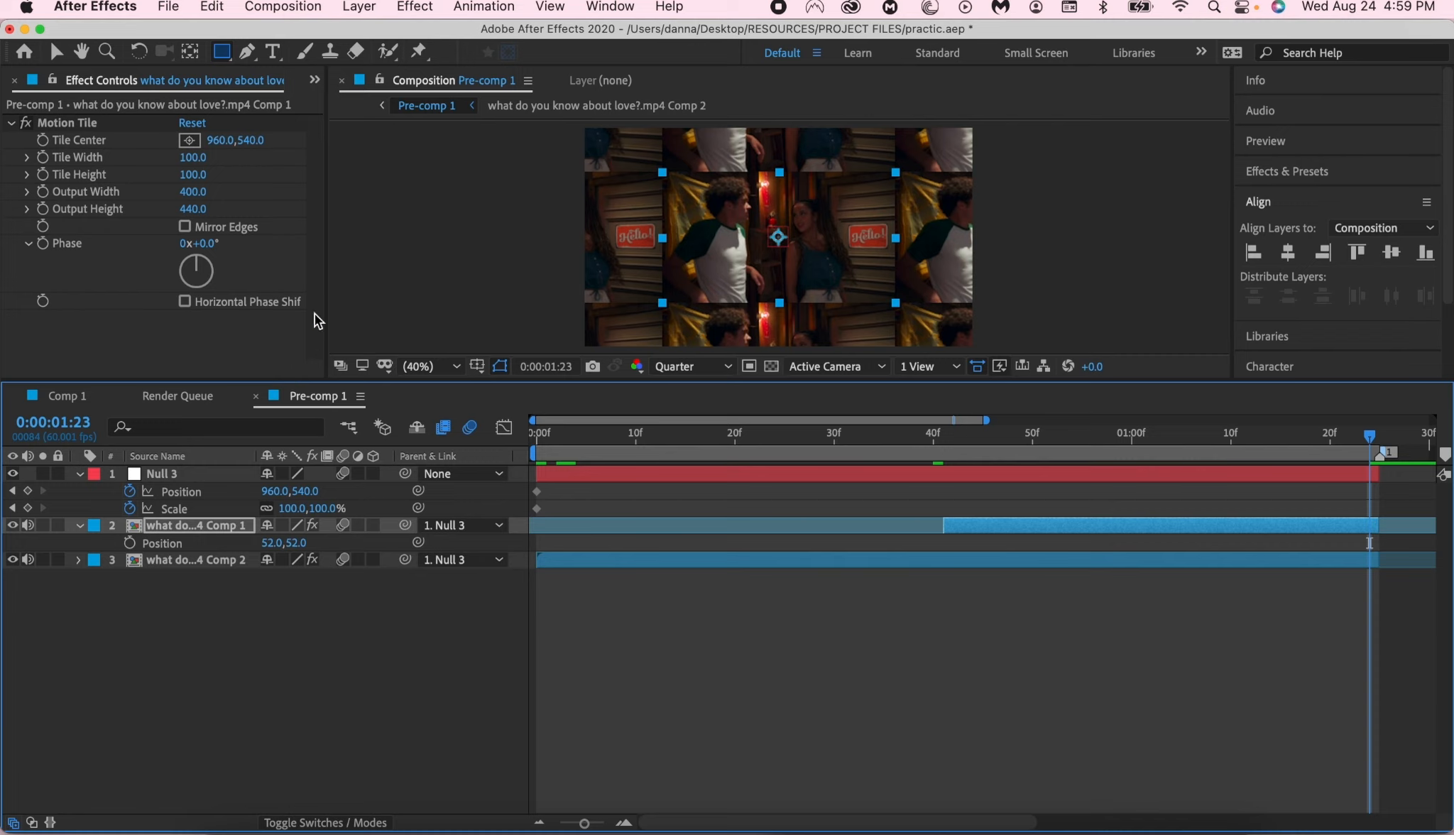
{"action": "left_click_drag", "start_coordinate": [274, 543], "coordinate": [186, 561]}
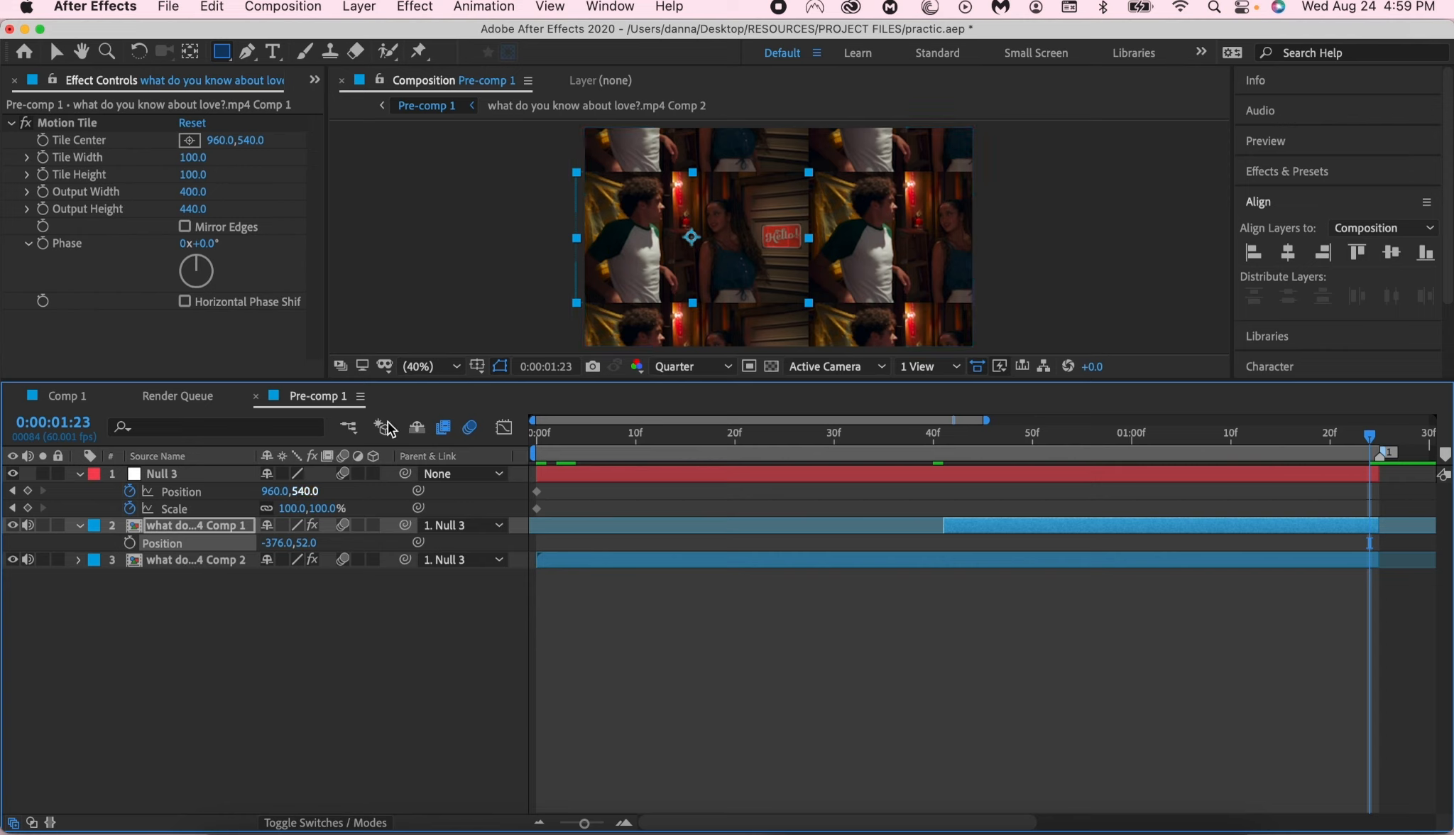
- Keyframe the null at 0:00:01:23 with Position 1681, 540 and Scale 169%
{"action": "left_click", "coordinate": [28, 491]}
{"action": "left_click", "coordinate": [28, 508]}
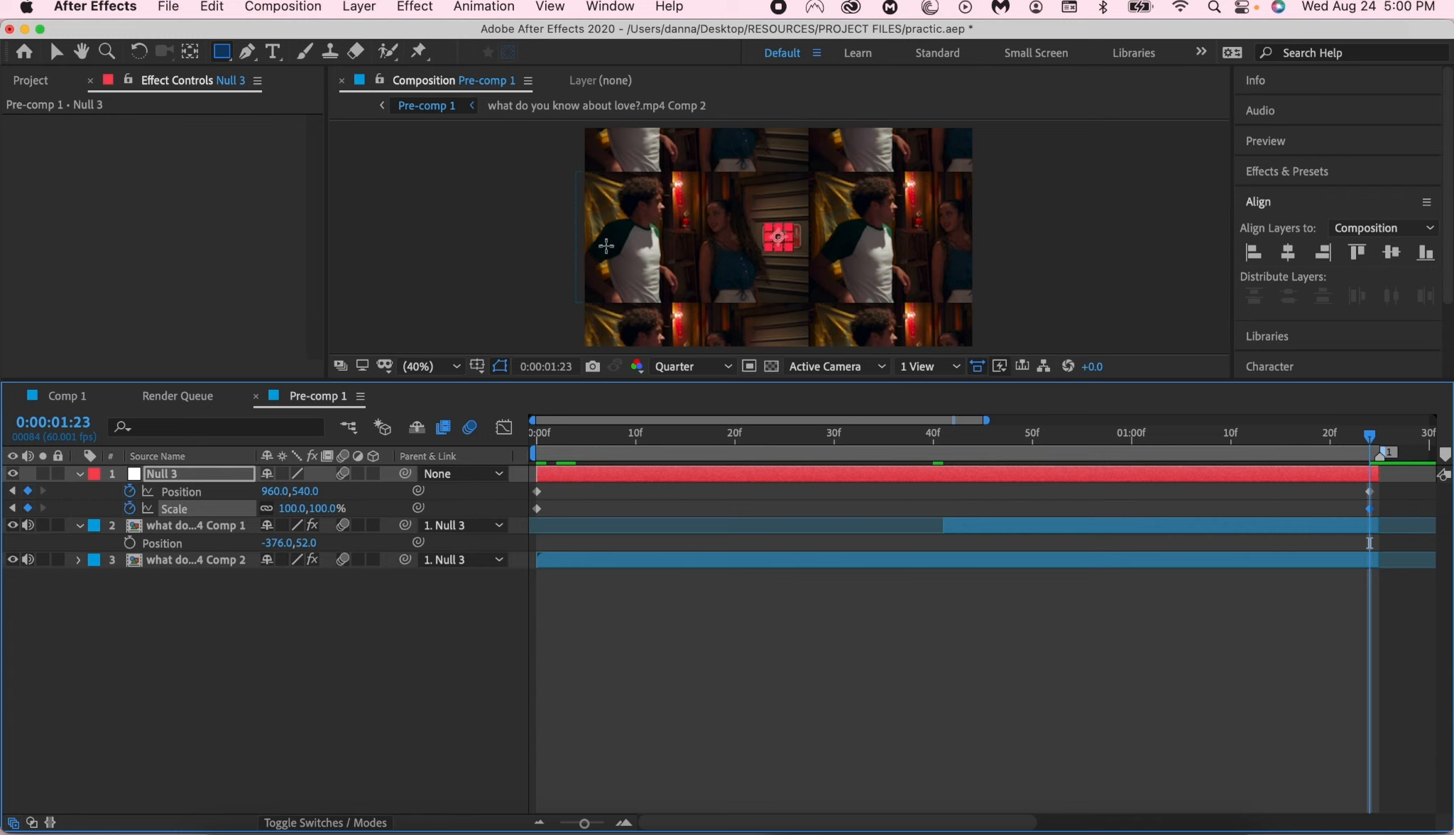
{"action": "key", "text": "v"}
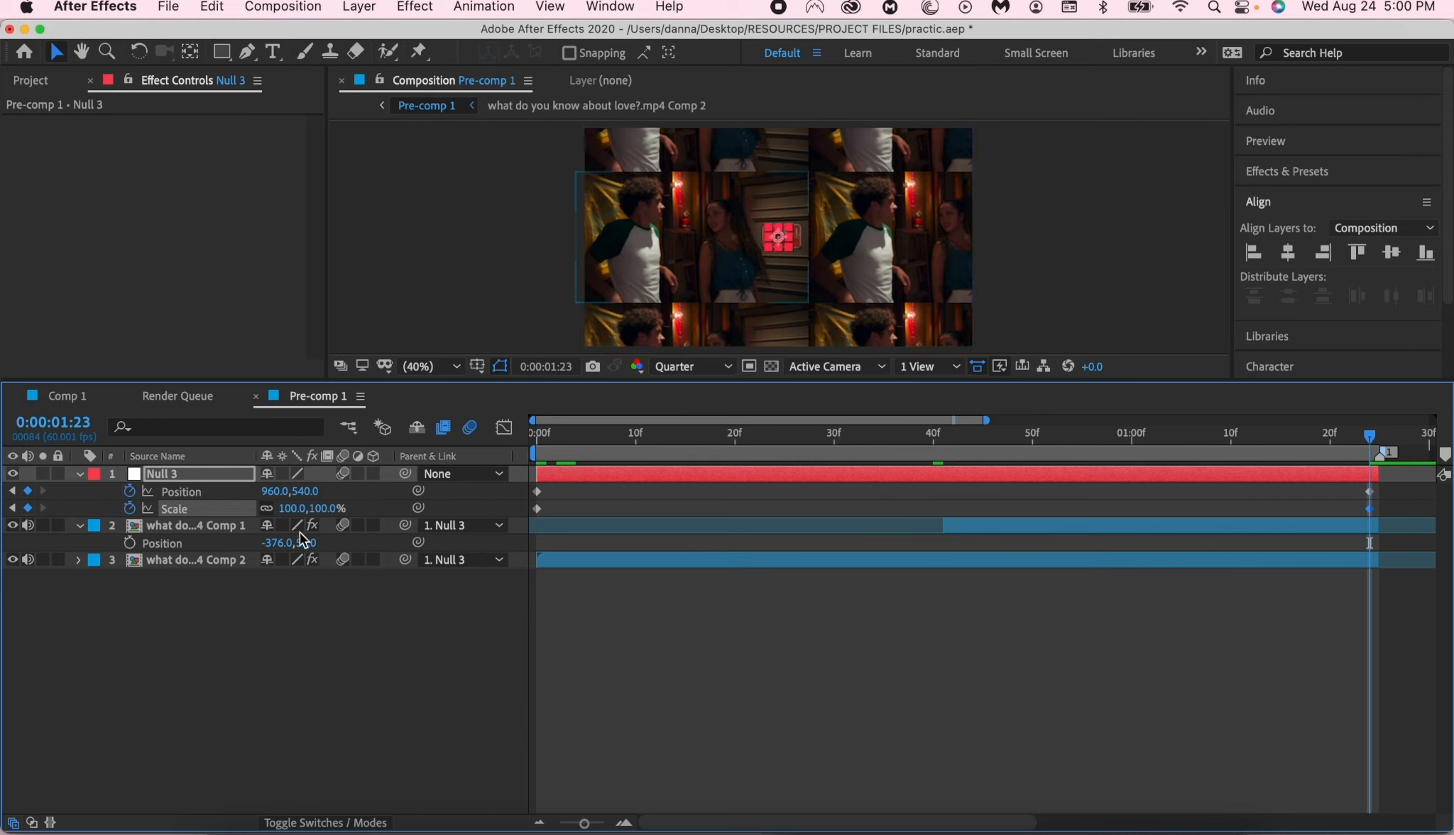
{"action": "left_click_drag", "start_coordinate": [325, 508], "coordinate": [417, 531]}
{"action": "left_click_drag", "start_coordinate": [277, 491], "coordinate": [351, 633]}
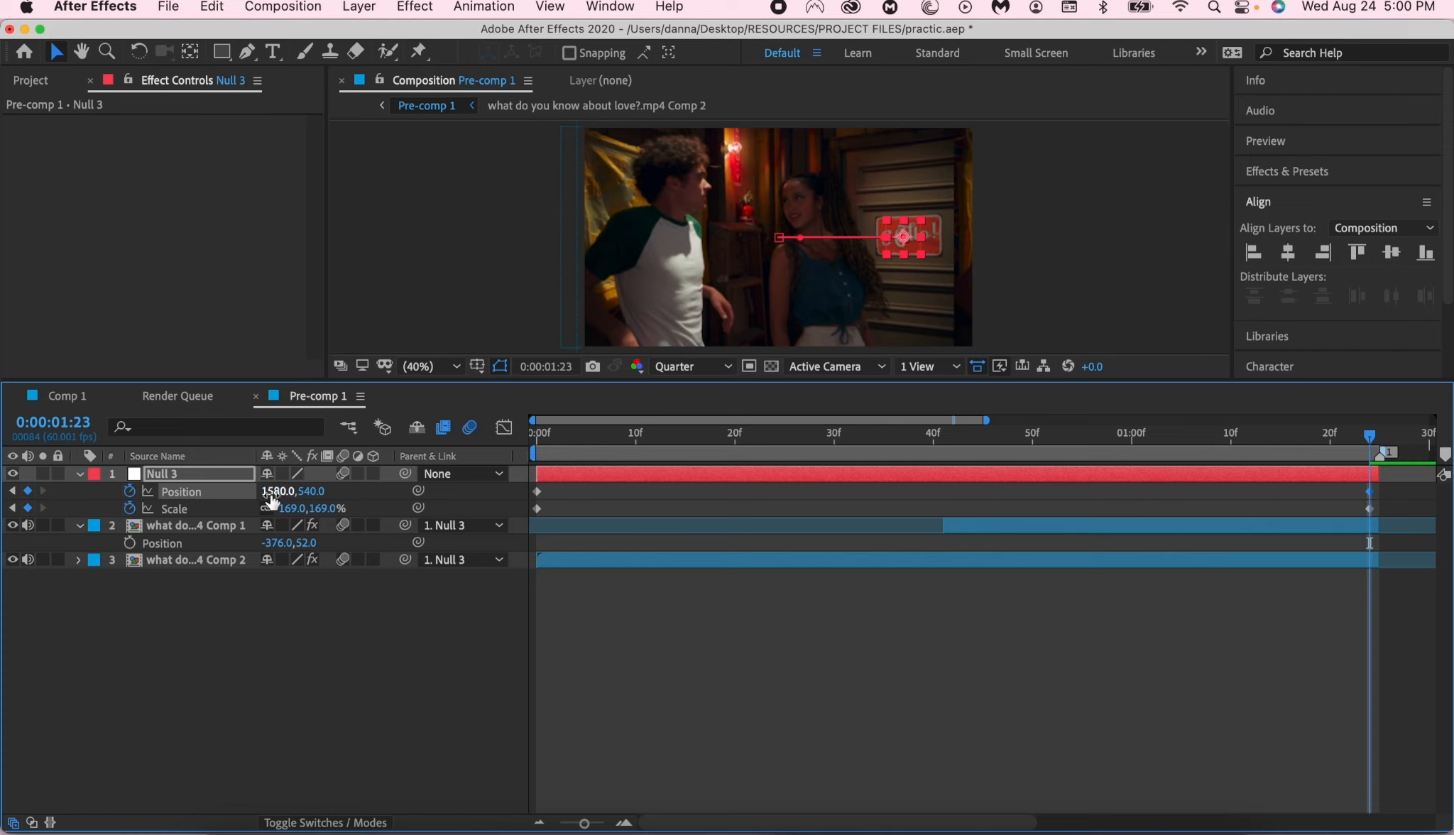
{"action": "left_click_drag", "start_coordinate": [272, 497], "coordinate": [393, 501]}
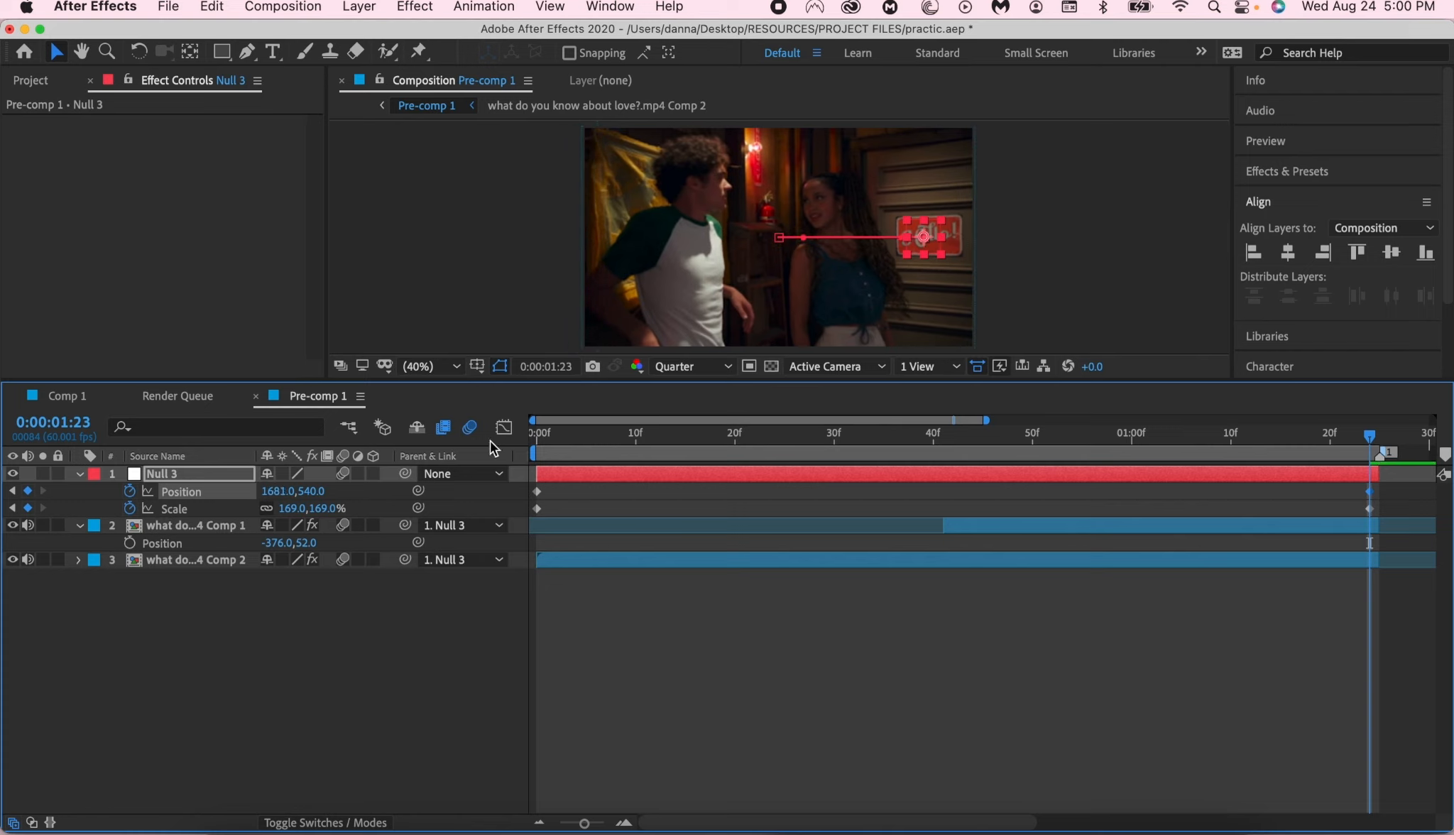
- Apply Easy Ease to all of the null's Position and Scale keyframes and preview the animation from the start
{"action": "left_click_drag", "start_coordinate": [566, 438], "coordinate": [536, 439]}
{"action": "left_click_drag", "start_coordinate": [472, 490], "coordinate": [484, 504]}
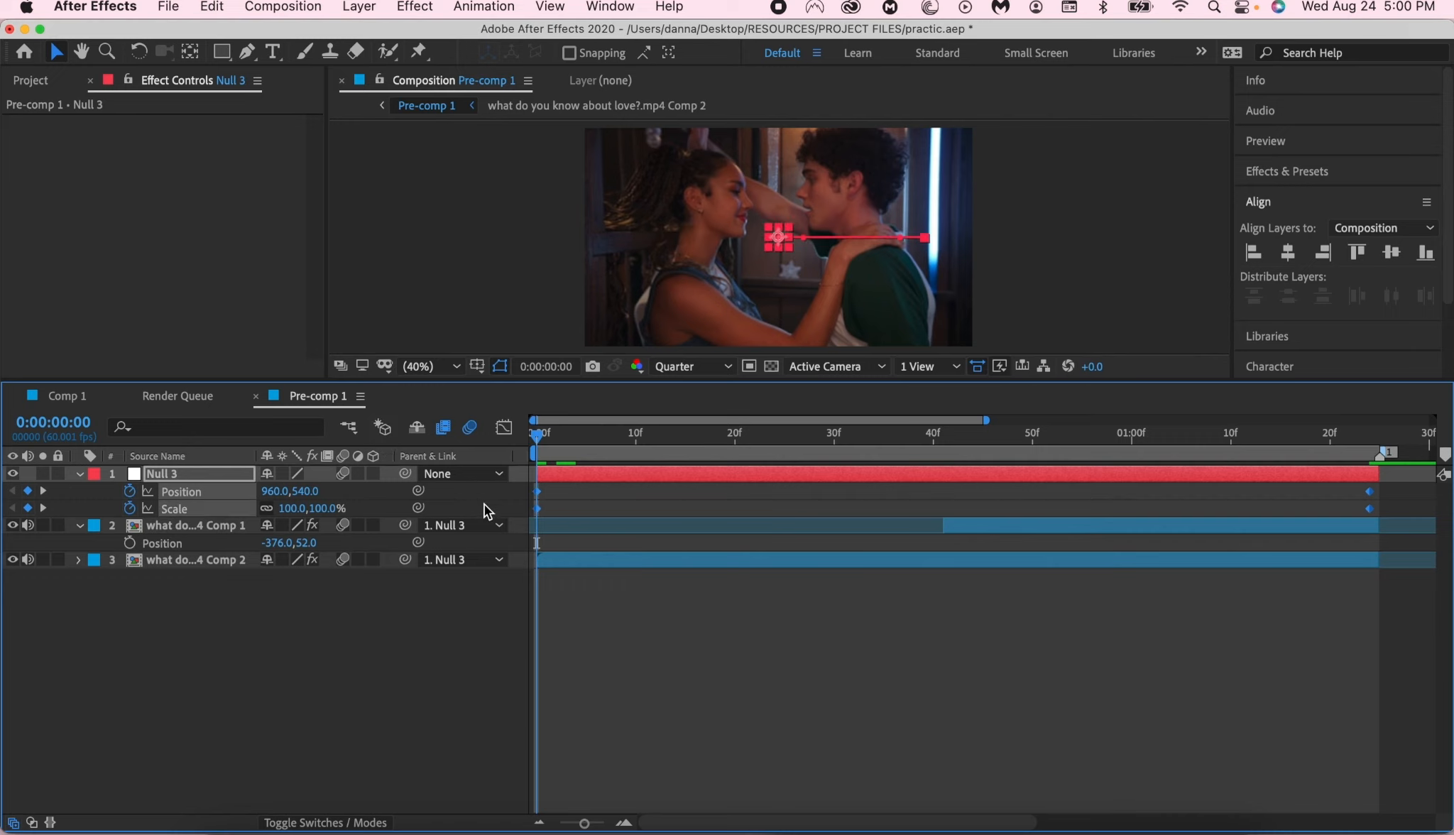
{"action": "key", "text": "F9"}
{"action": "left_click", "coordinate": [598, 597]}
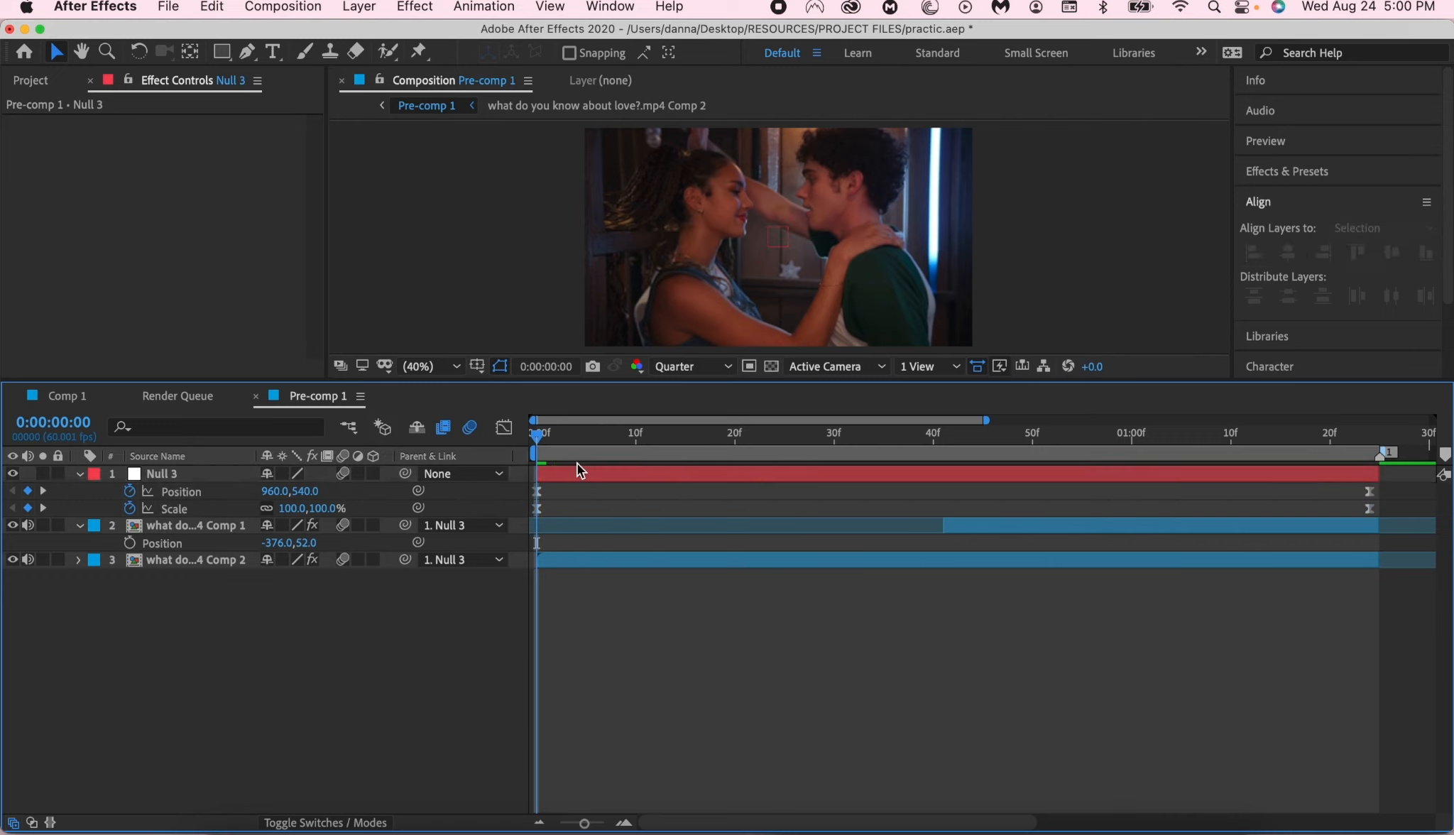
{"action": "left_click_drag", "start_coordinate": [612, 426], "coordinate": [526, 441]}
{"action": "key", "text": "space"}
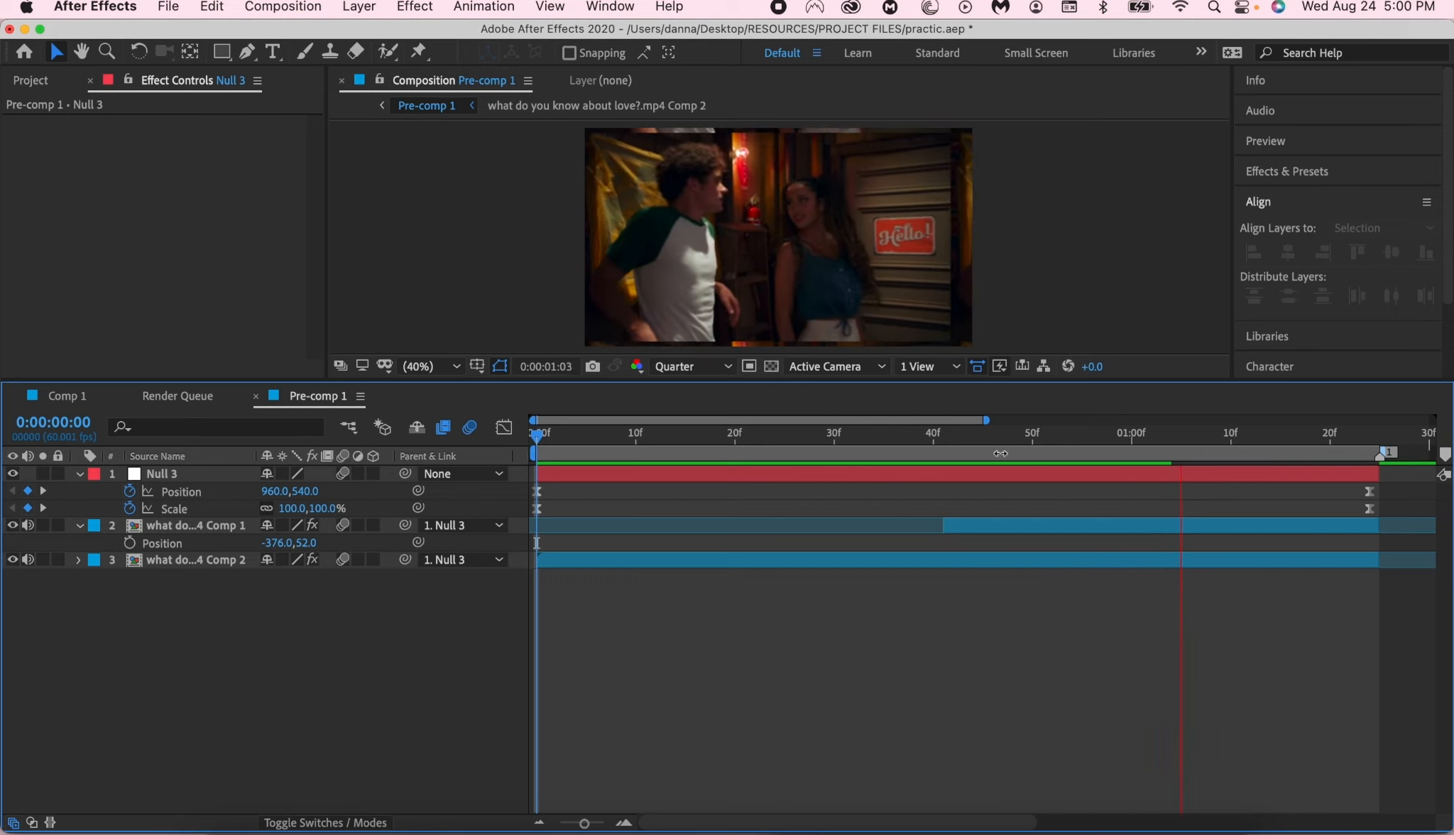
- Turn Mirror Edges back on in the Comp 1 clip's Motion Tile effect, checking the frame at 0:00:00:40
{"action": "left_click", "coordinate": [947, 436]}
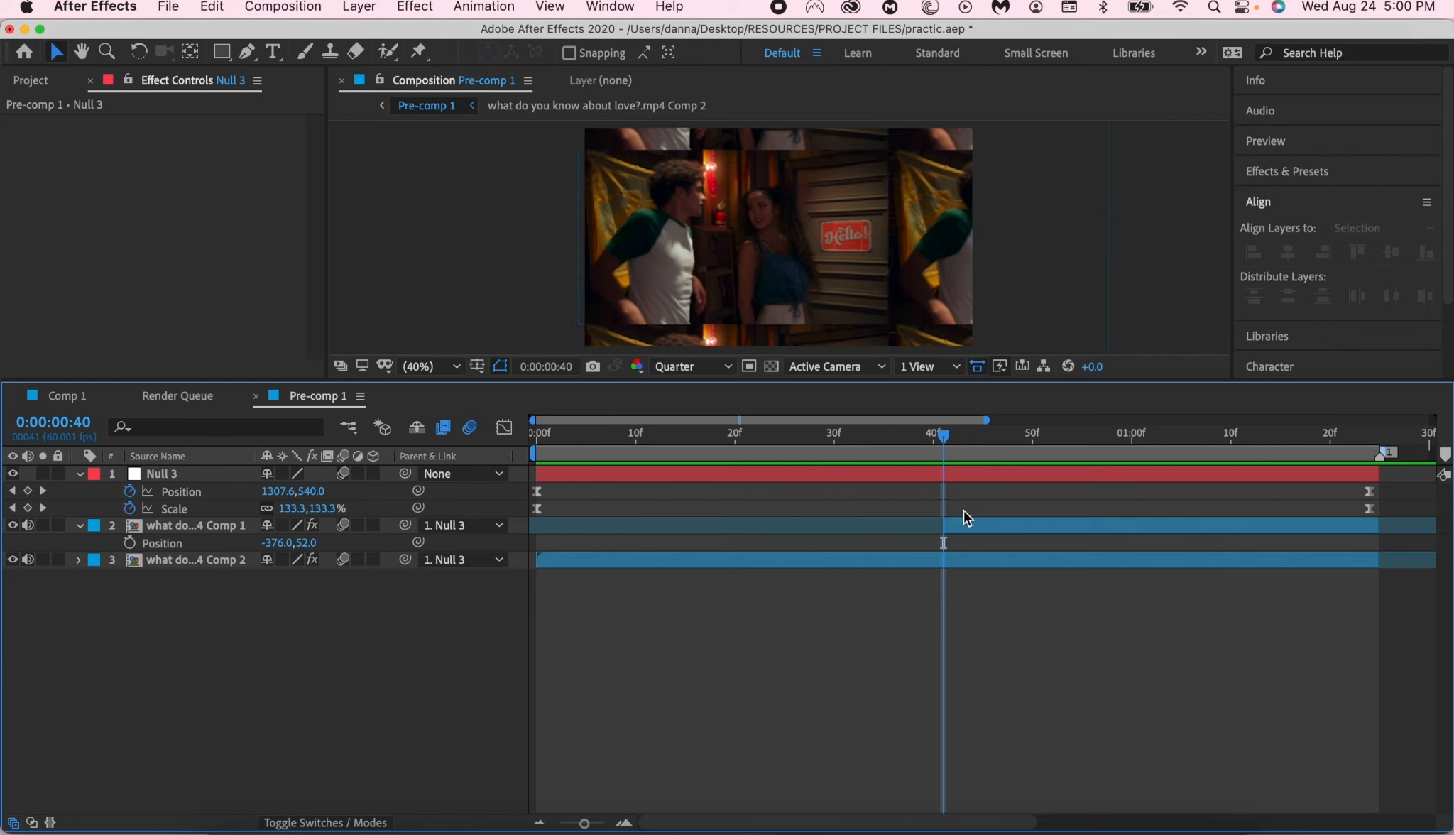
{"action": "left_click", "coordinate": [953, 522]}
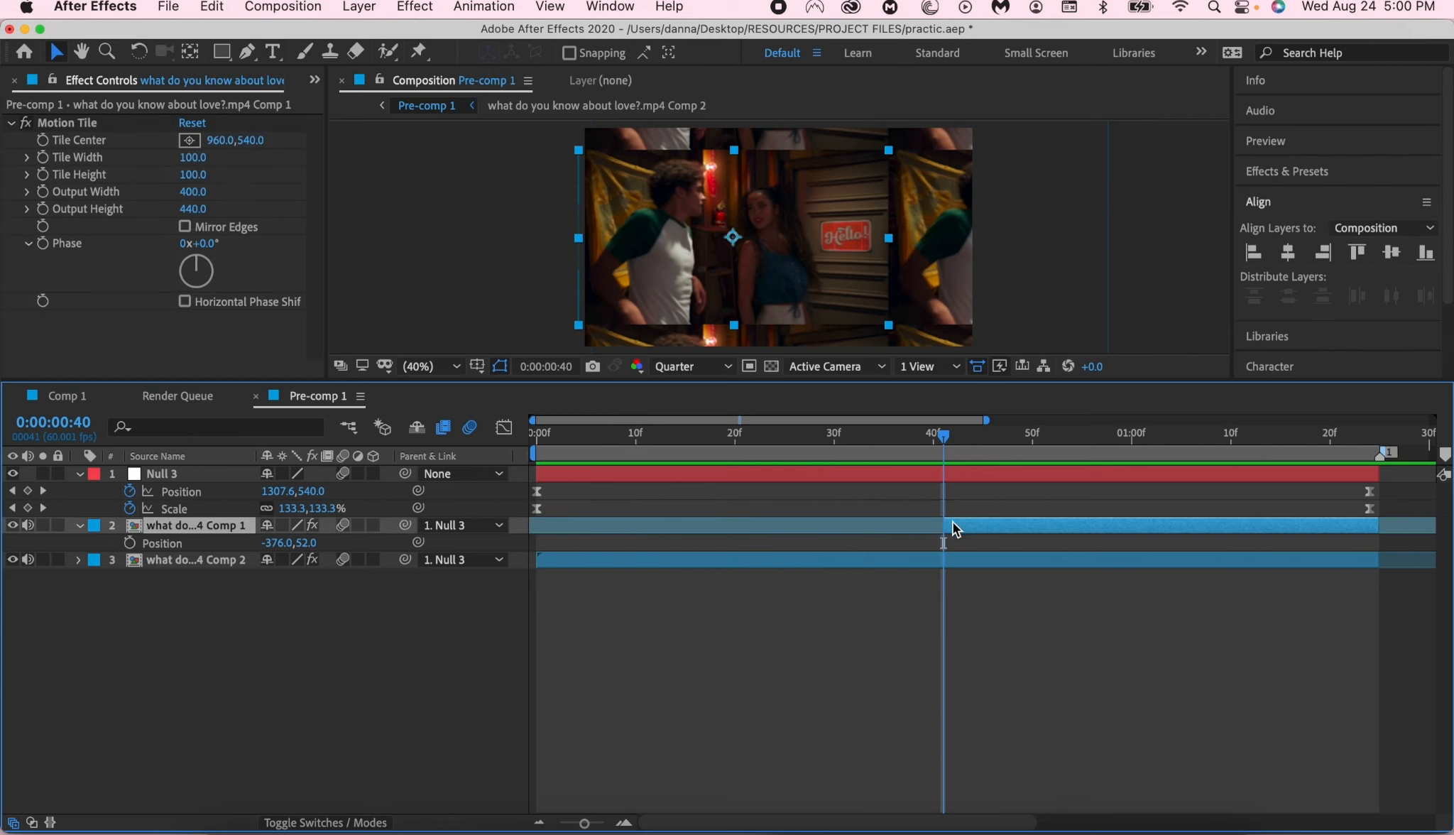
{"action": "left_click", "coordinate": [185, 227]}
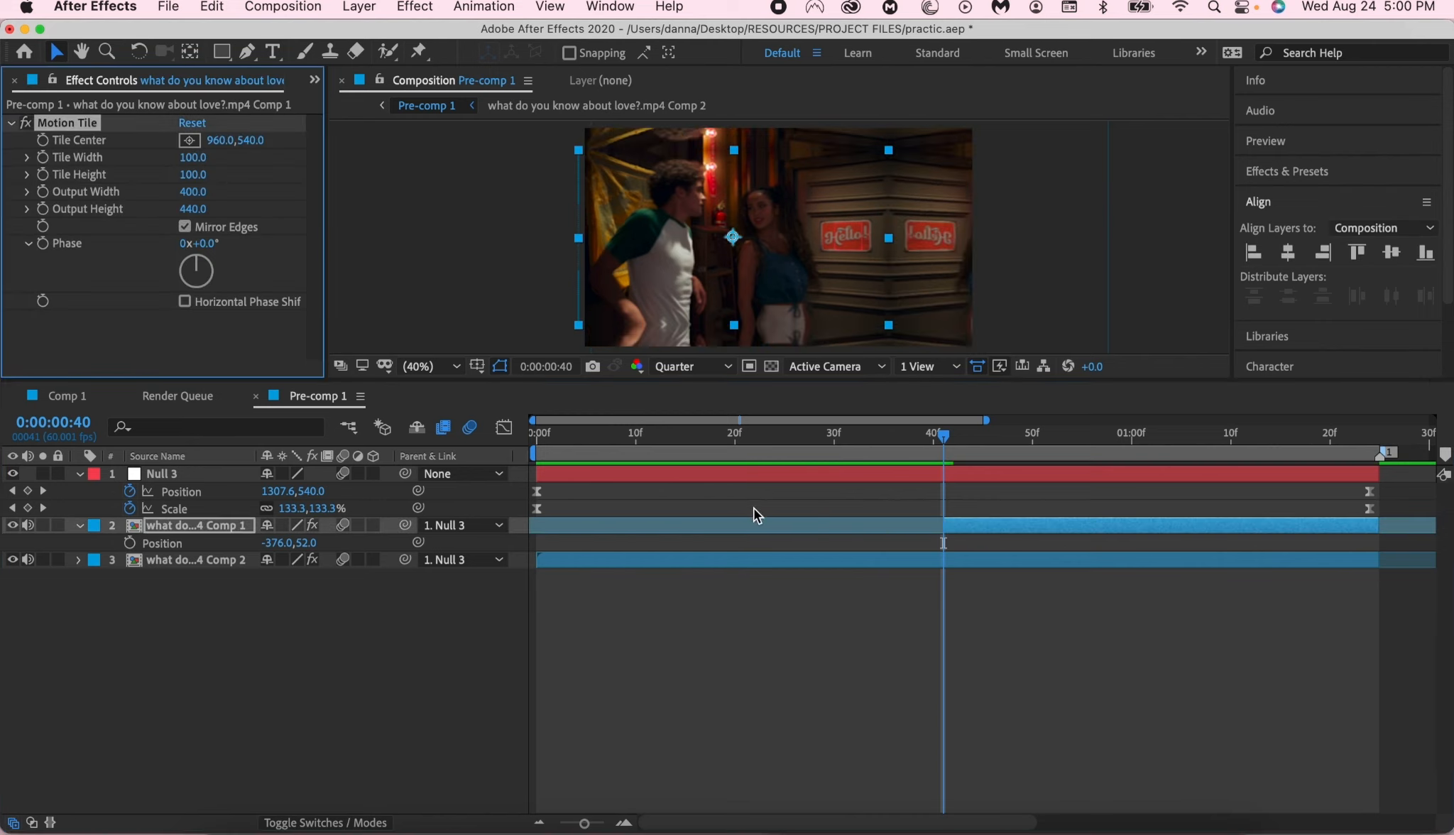
- Steepen the middle of the null's Scale curve in the Graph Editor by lengthening the easing handles of both keyframes
{"action": "left_click", "coordinate": [251, 490]}
{"action": "left_click", "coordinate": [504, 427]}
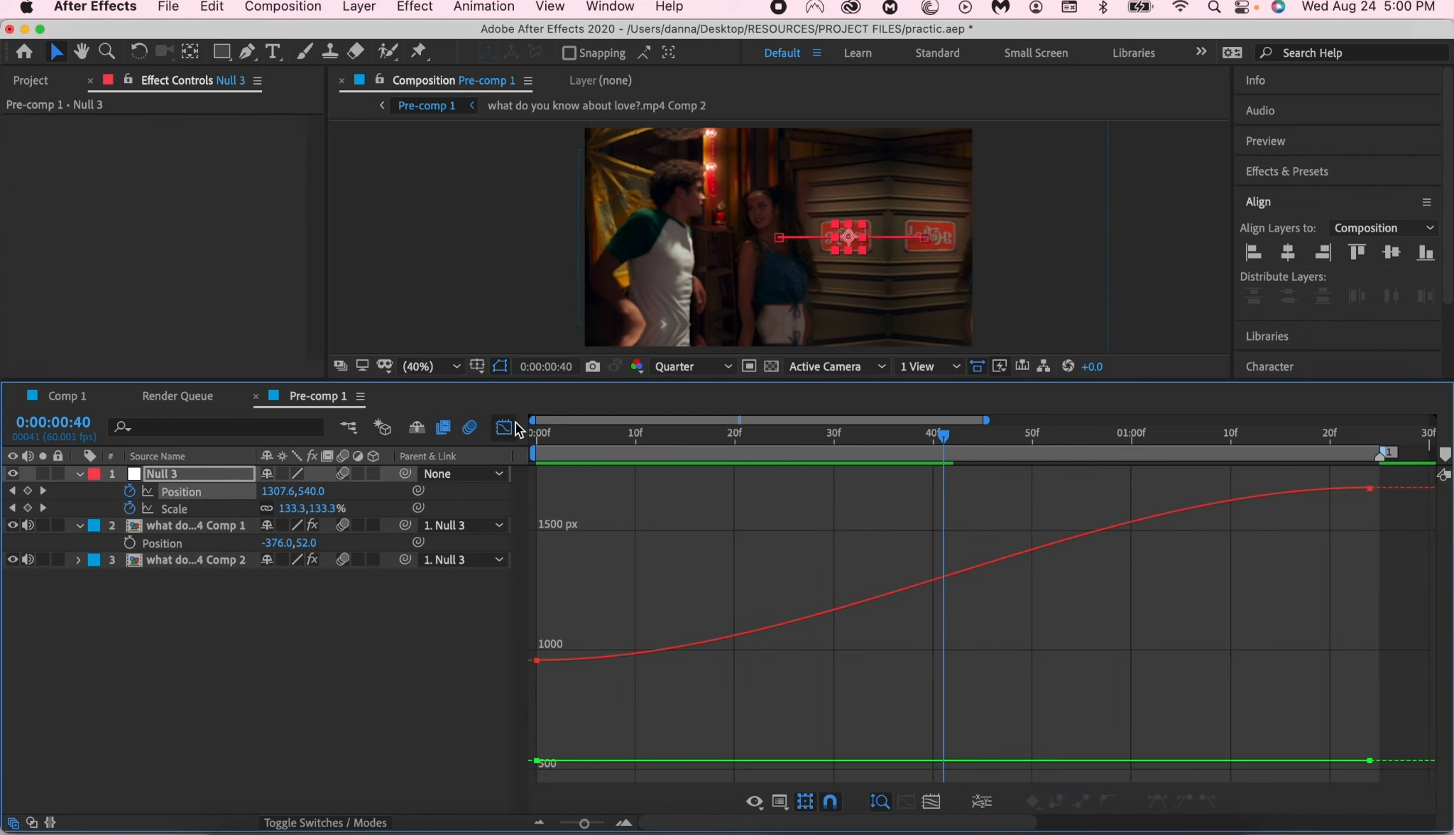
{"action": "left_click", "coordinate": [214, 511]}
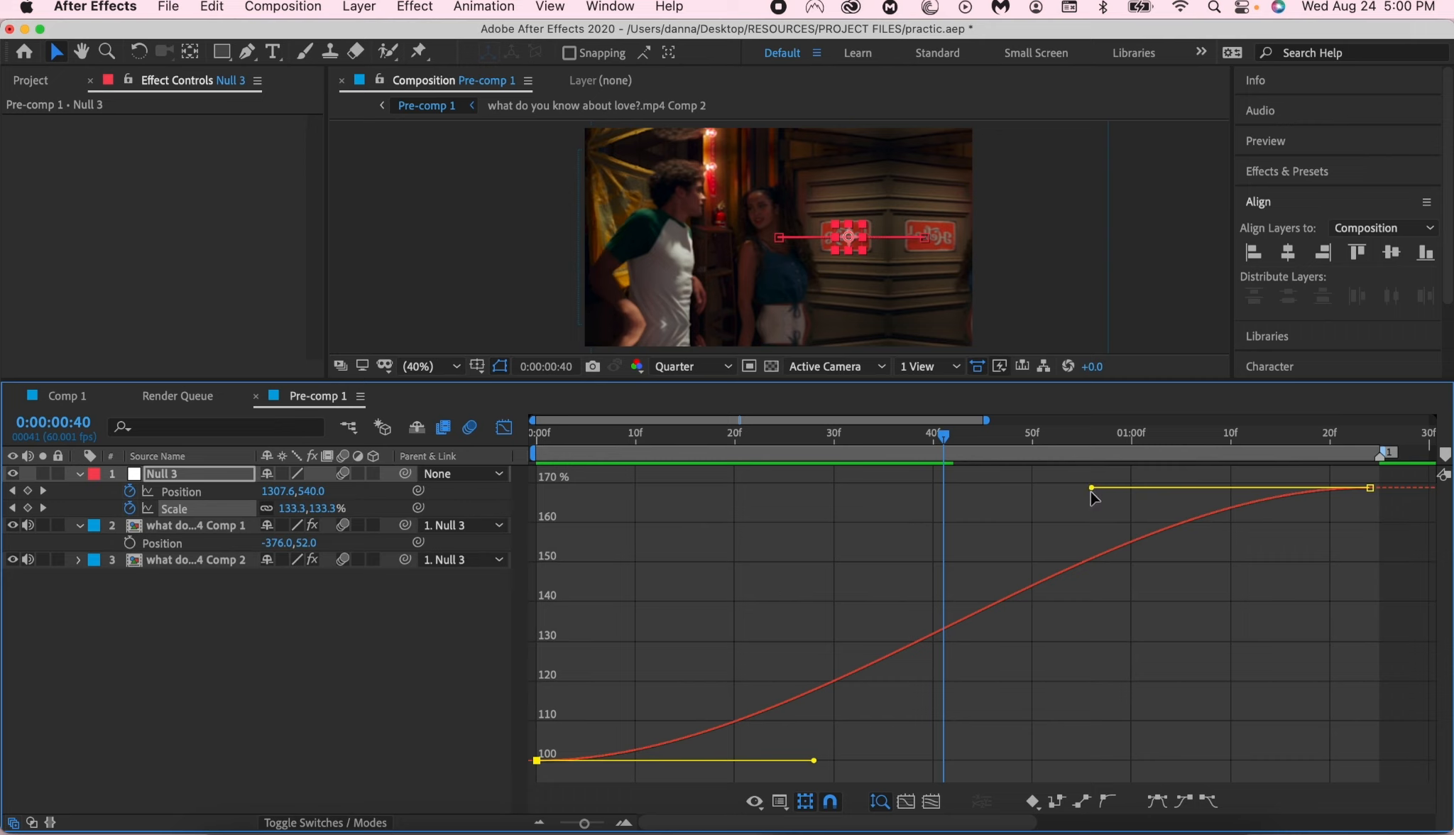
{"action": "left_click_drag", "start_coordinate": [1091, 488], "coordinate": [957, 490]}
{"action": "left_click", "coordinate": [809, 765]}
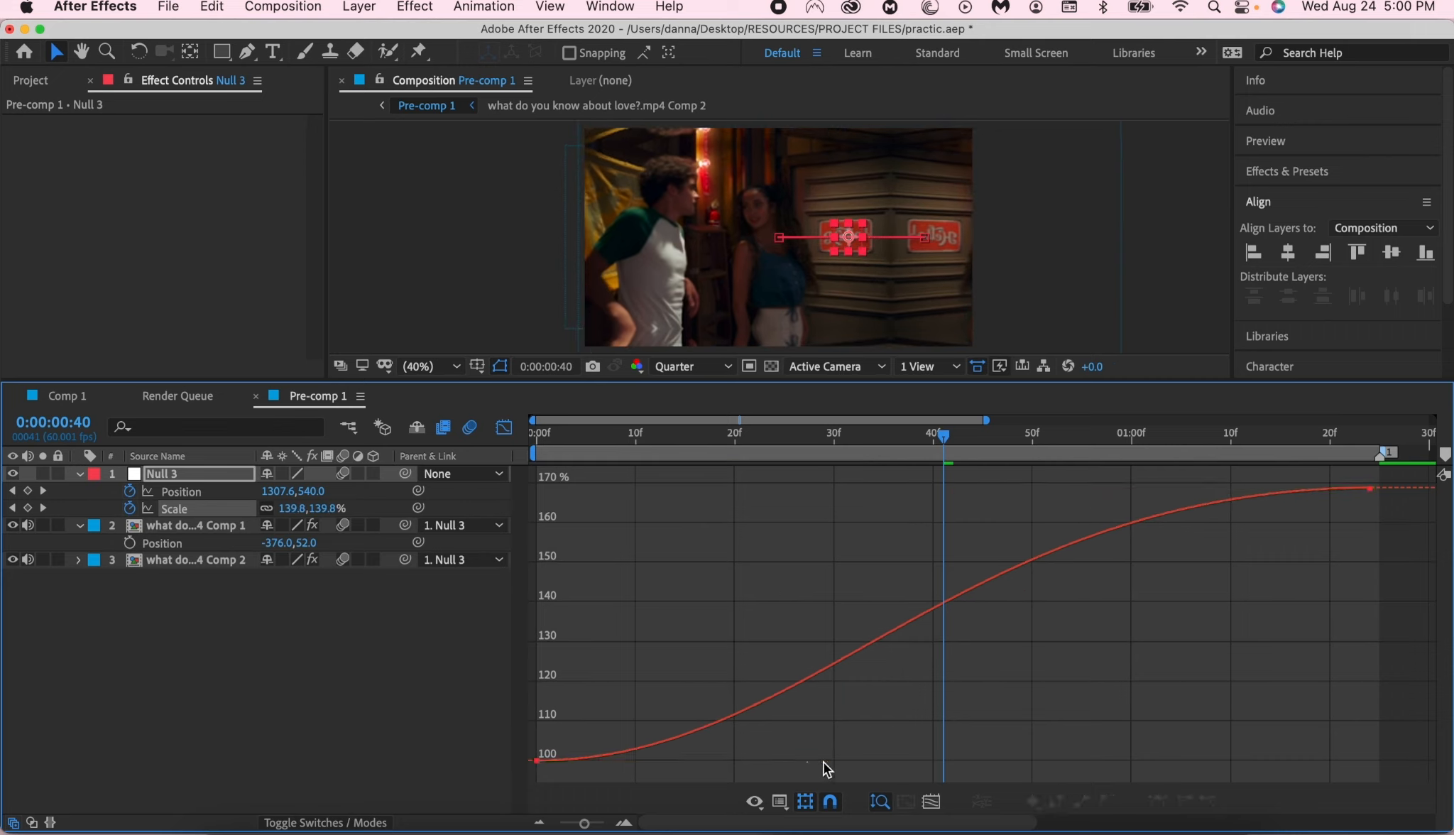
{"action": "left_click_drag", "start_coordinate": [808, 761], "coordinate": [479, 615]}
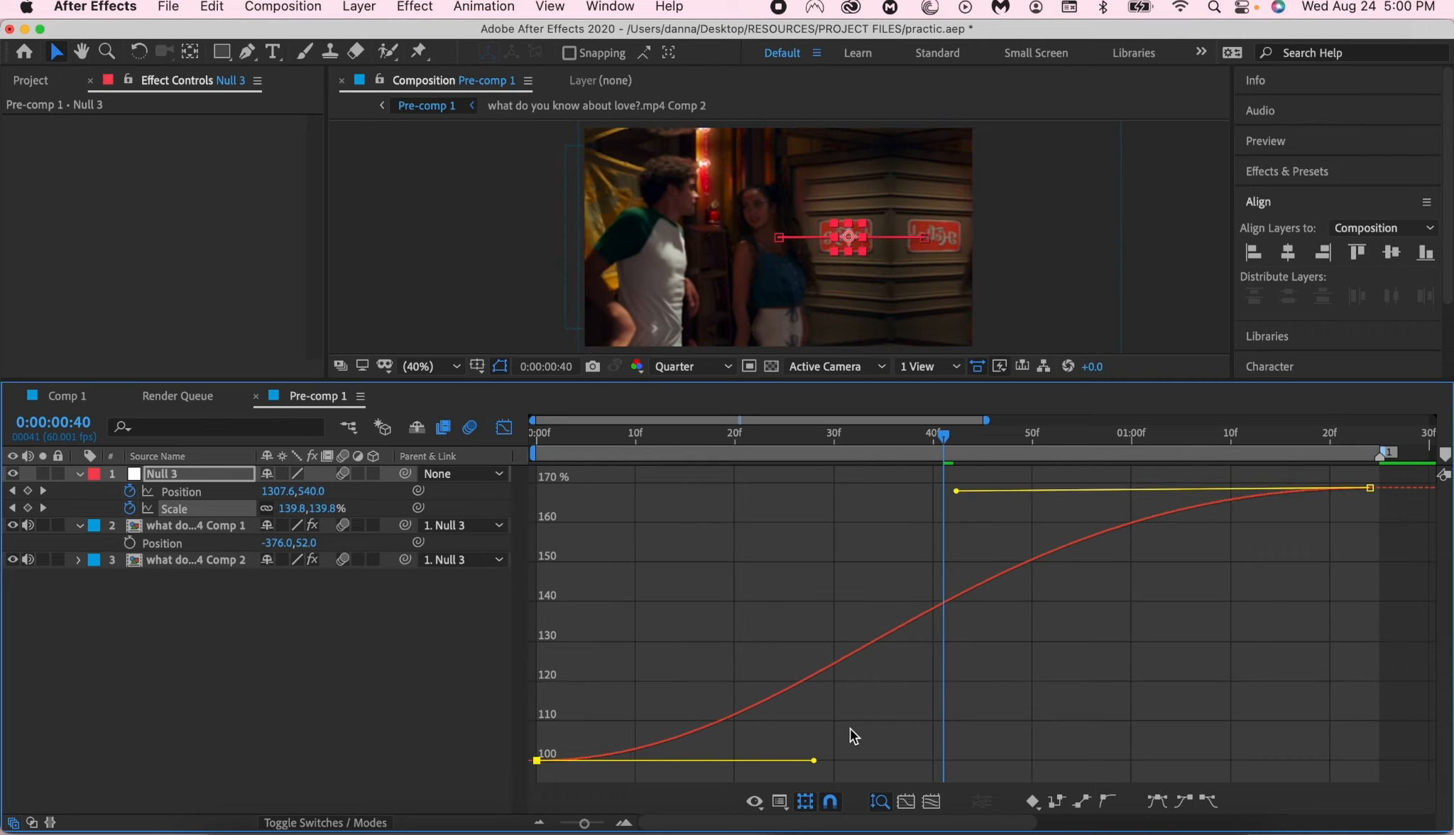
{"action": "left_click_drag", "start_coordinate": [816, 759], "coordinate": [1060, 757]}
{"action": "left_click_drag", "start_coordinate": [955, 491], "coordinate": [991, 488]}
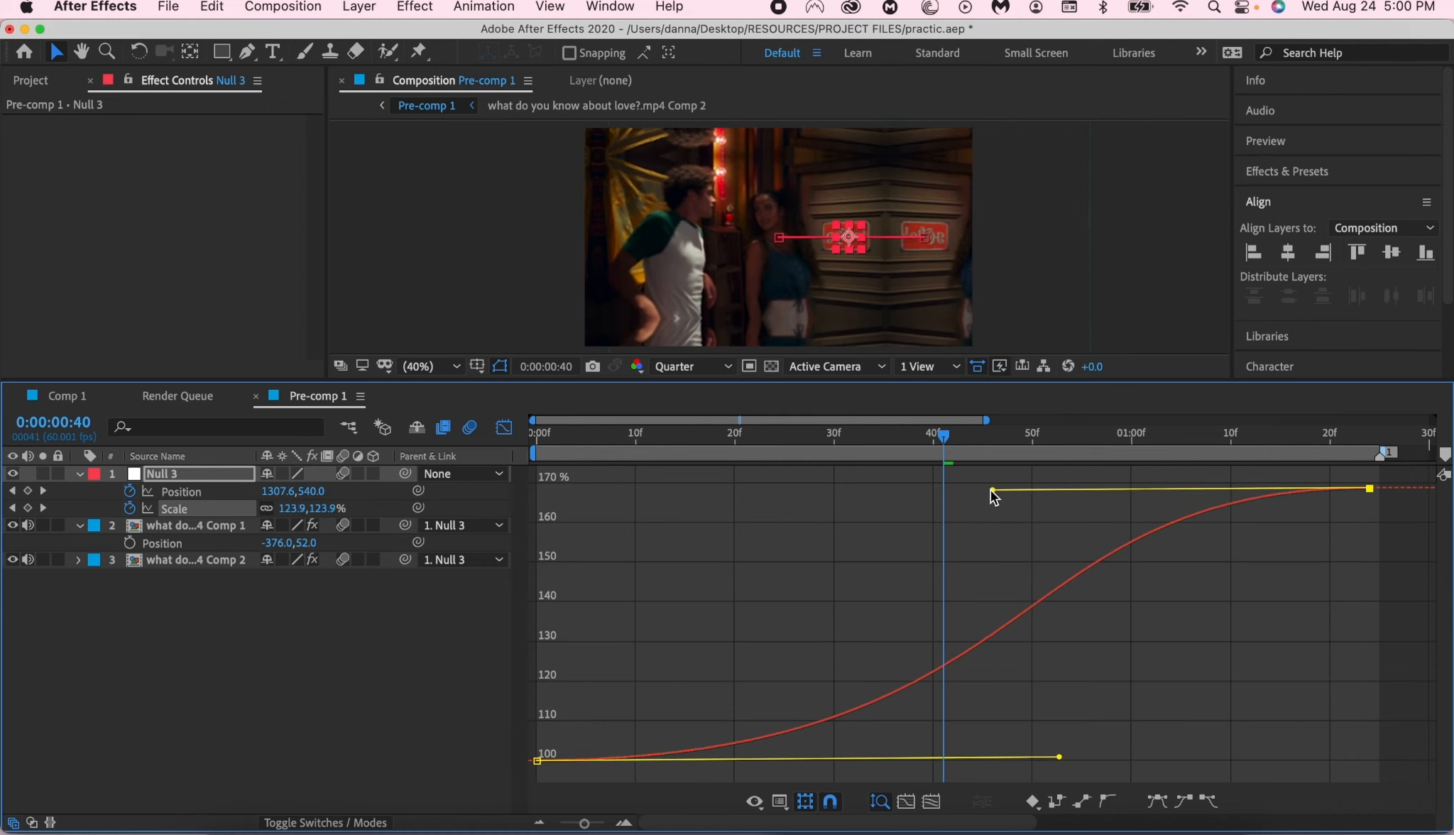
- Separate the null's Position into X and Y dimensions and display the X Position curve
{"action": "left_click", "coordinate": [225, 499]}
{"action": "left_click", "coordinate": [225, 494]}
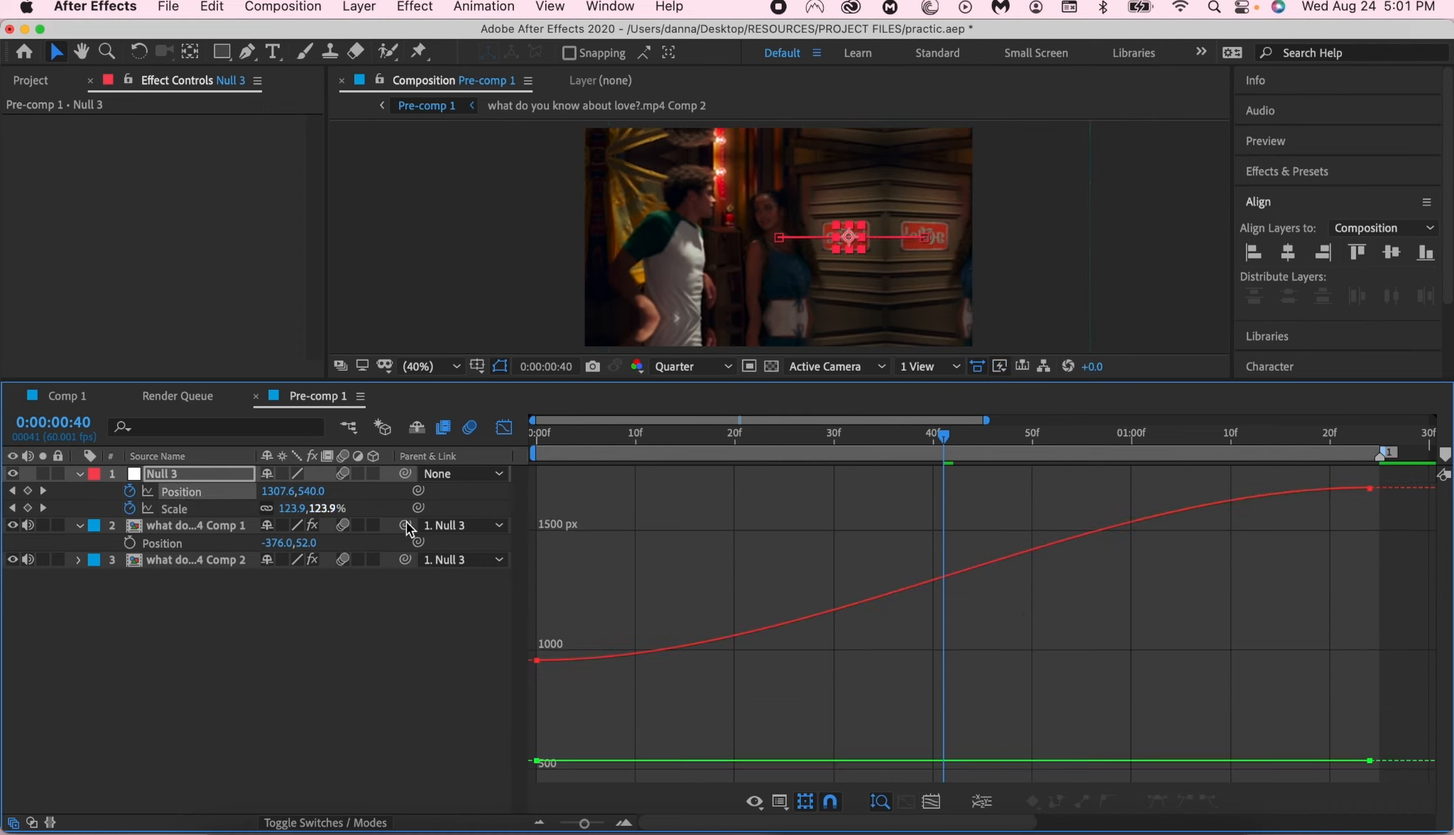
{"action": "left_click", "coordinate": [177, 492]}
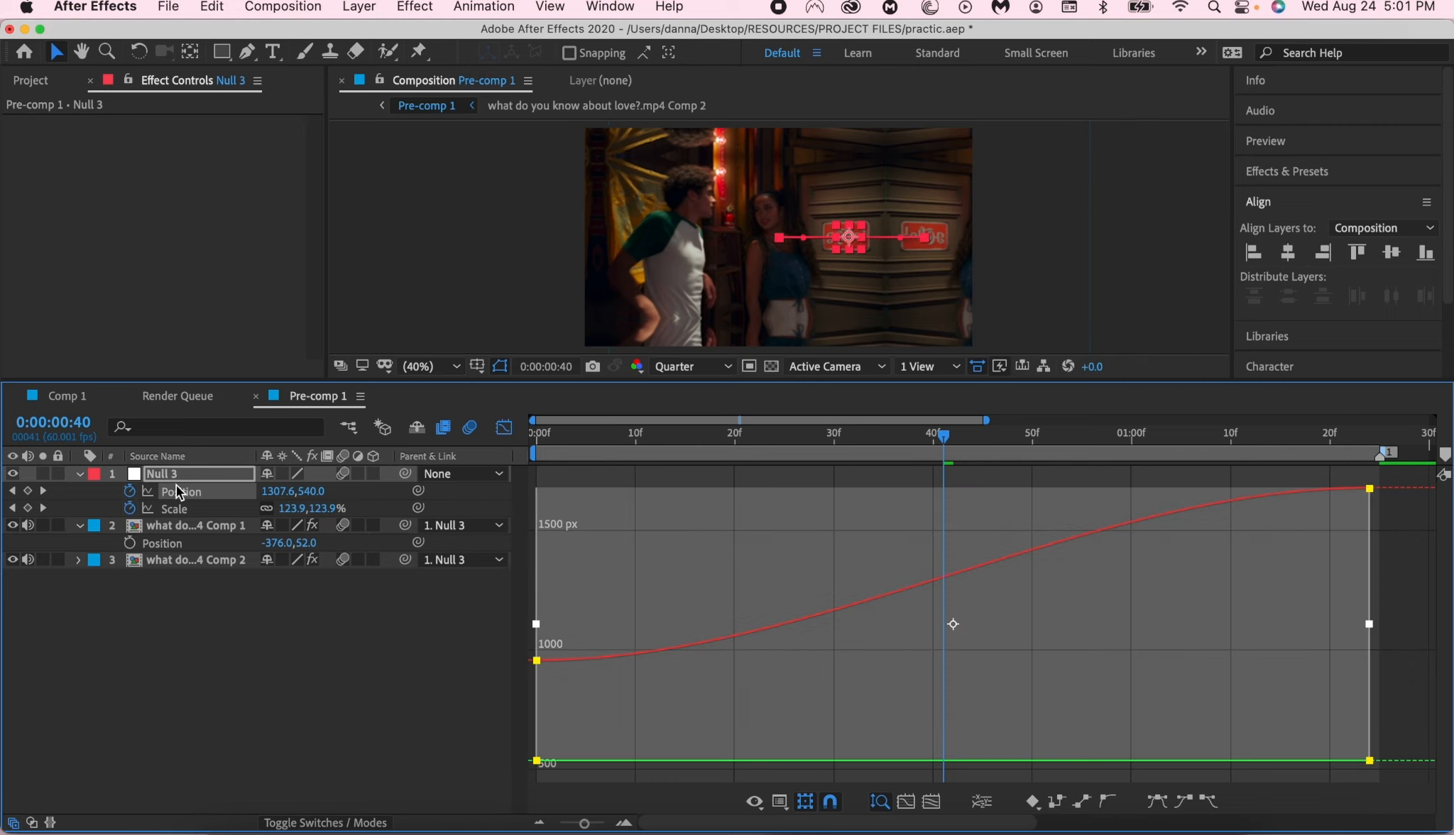
{"action": "left_click", "coordinate": [984, 798]}
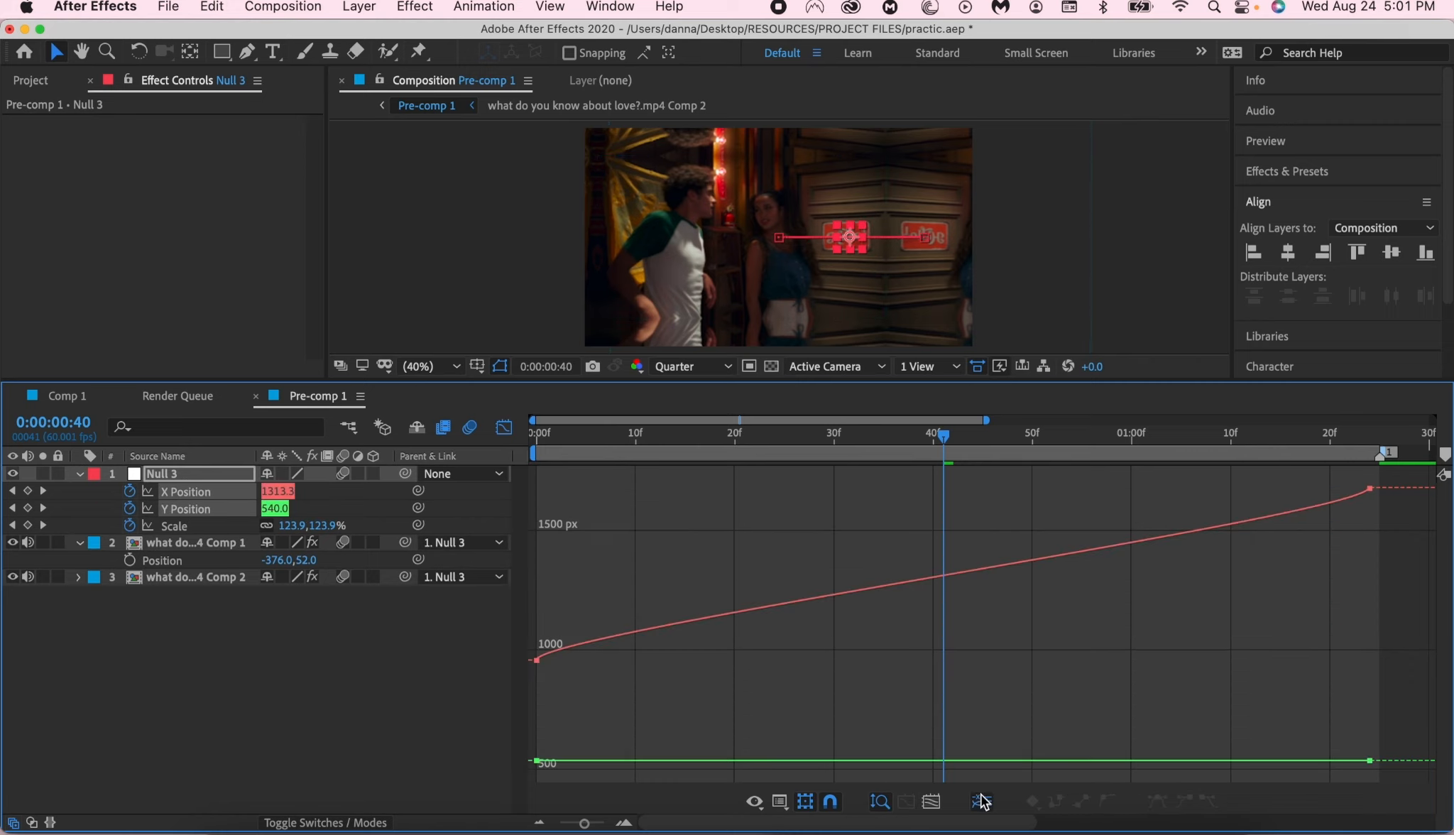
{"action": "left_click", "coordinate": [377, 680]}
{"action": "left_click", "coordinate": [246, 489]}
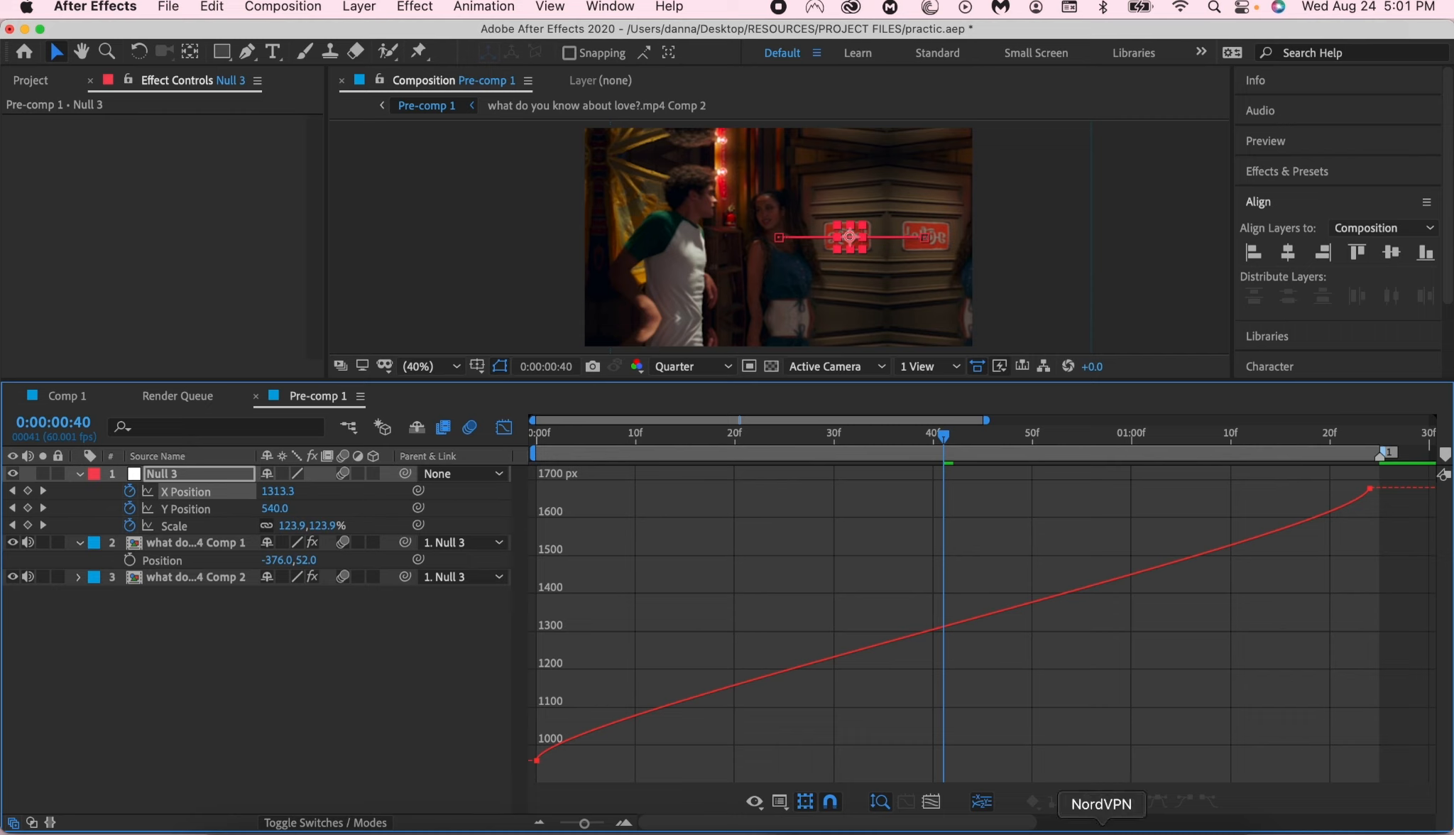
- Shape the null's X Position curve into a smooth S by flattening and lengthening the easing handles of both keyframes, and preview the motion
{"action": "left_click", "coordinate": [537, 760]}
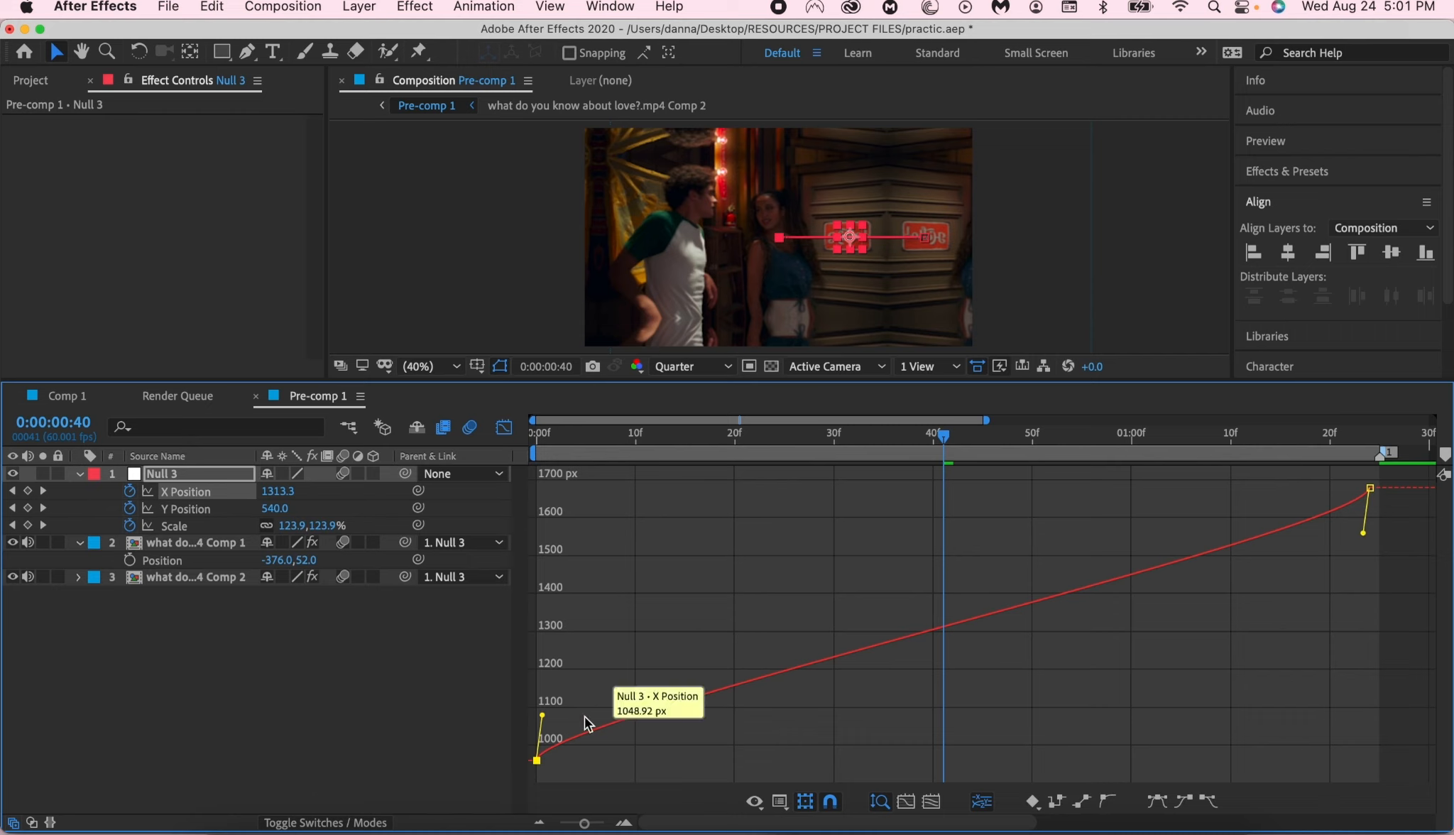
{"action": "left_click_drag", "start_coordinate": [668, 715], "coordinate": [948, 749]}
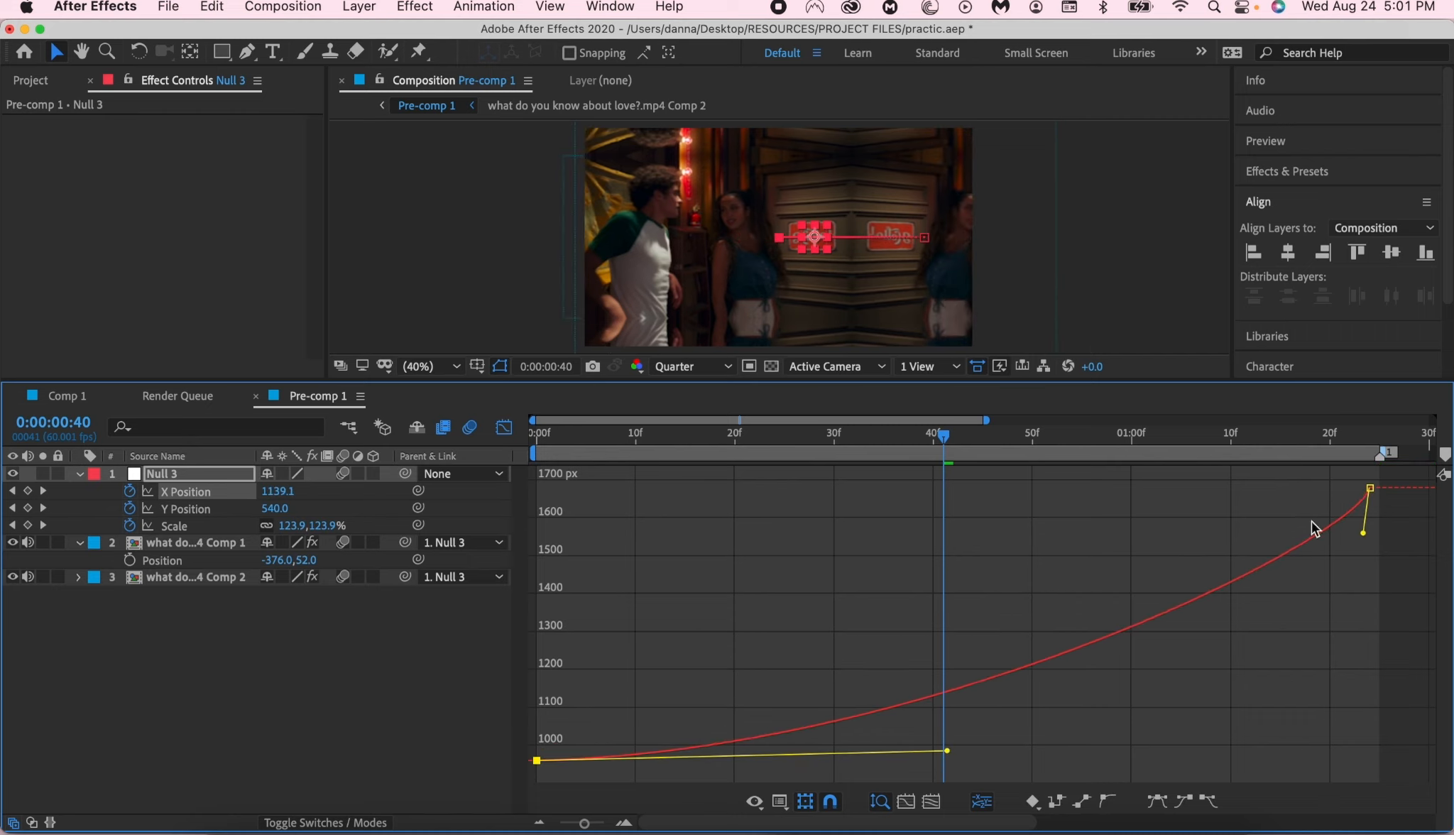
{"action": "left_click_drag", "start_coordinate": [1362, 541], "coordinate": [940, 501]}
{"action": "left_click_drag", "start_coordinate": [949, 750], "coordinate": [997, 757]}
{"action": "mouse_move", "coordinate": [938, 493]}
{"action": "left_mouse_down"}
{"action": "mouse_move", "coordinate": [909, 494]}
{"action": "mouse_move", "coordinate": [956, 495]}
{"action": "left_mouse_up"}
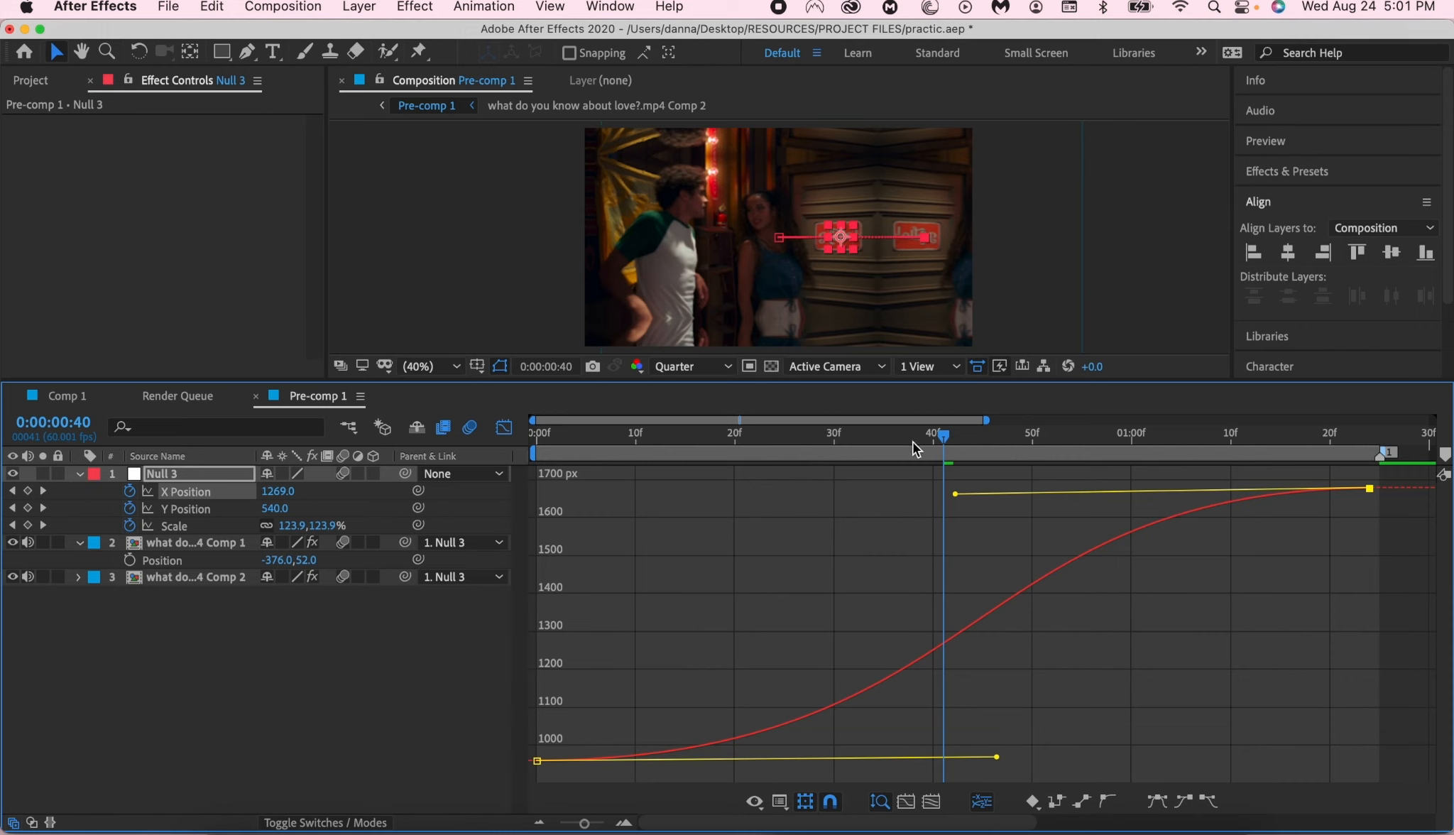
{"action": "key", "text": "space"}
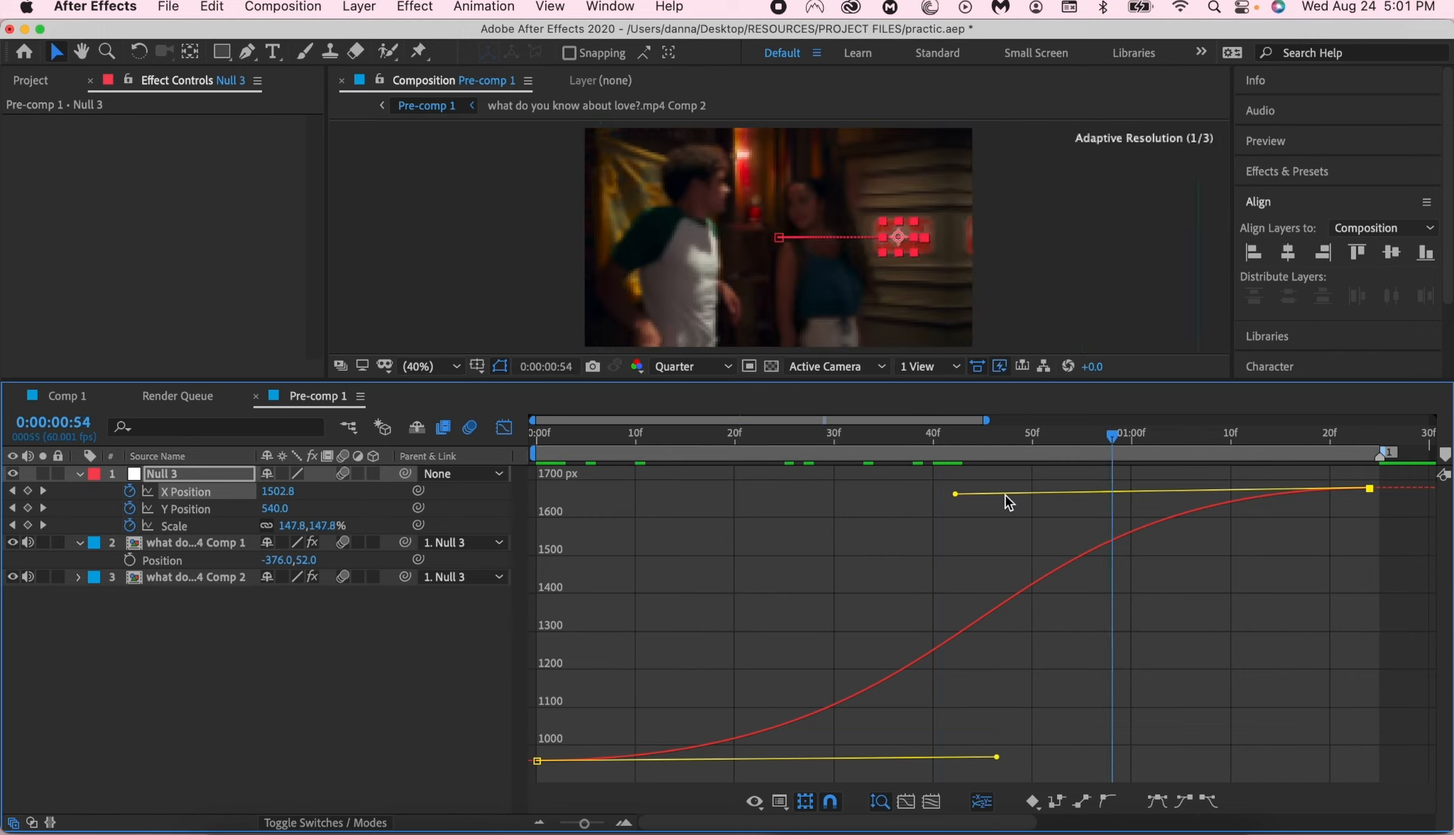
- Shorten the starting keyframe's easing handle on the null's Scale curve slightly and return to 0:00:00:00
{"action": "left_click", "coordinate": [174, 526]}
{"action": "left_click_drag", "start_coordinate": [1057, 758], "coordinate": [976, 759]}
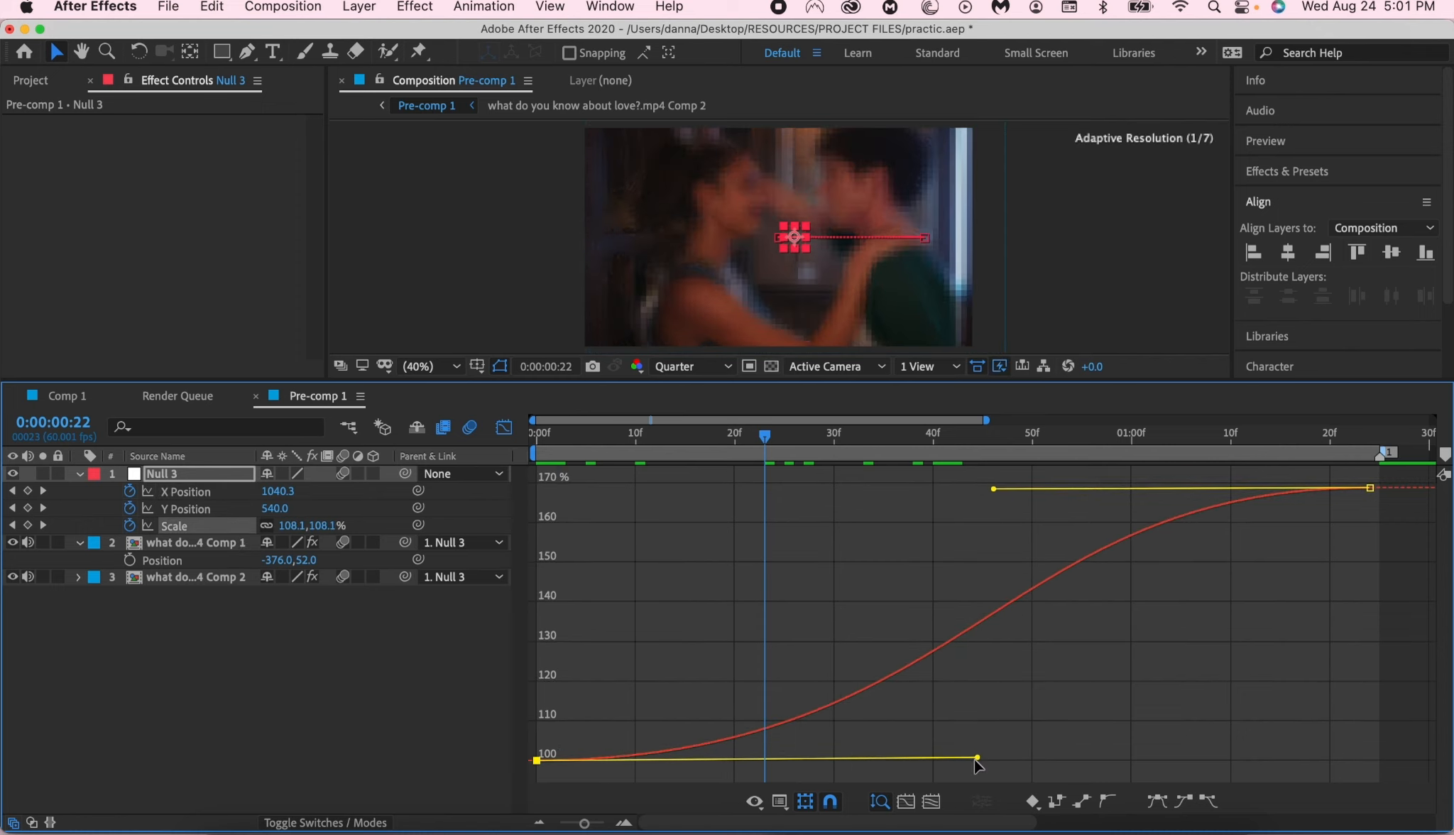
{"action": "left_click_drag", "start_coordinate": [781, 426], "coordinate": [513, 488]}
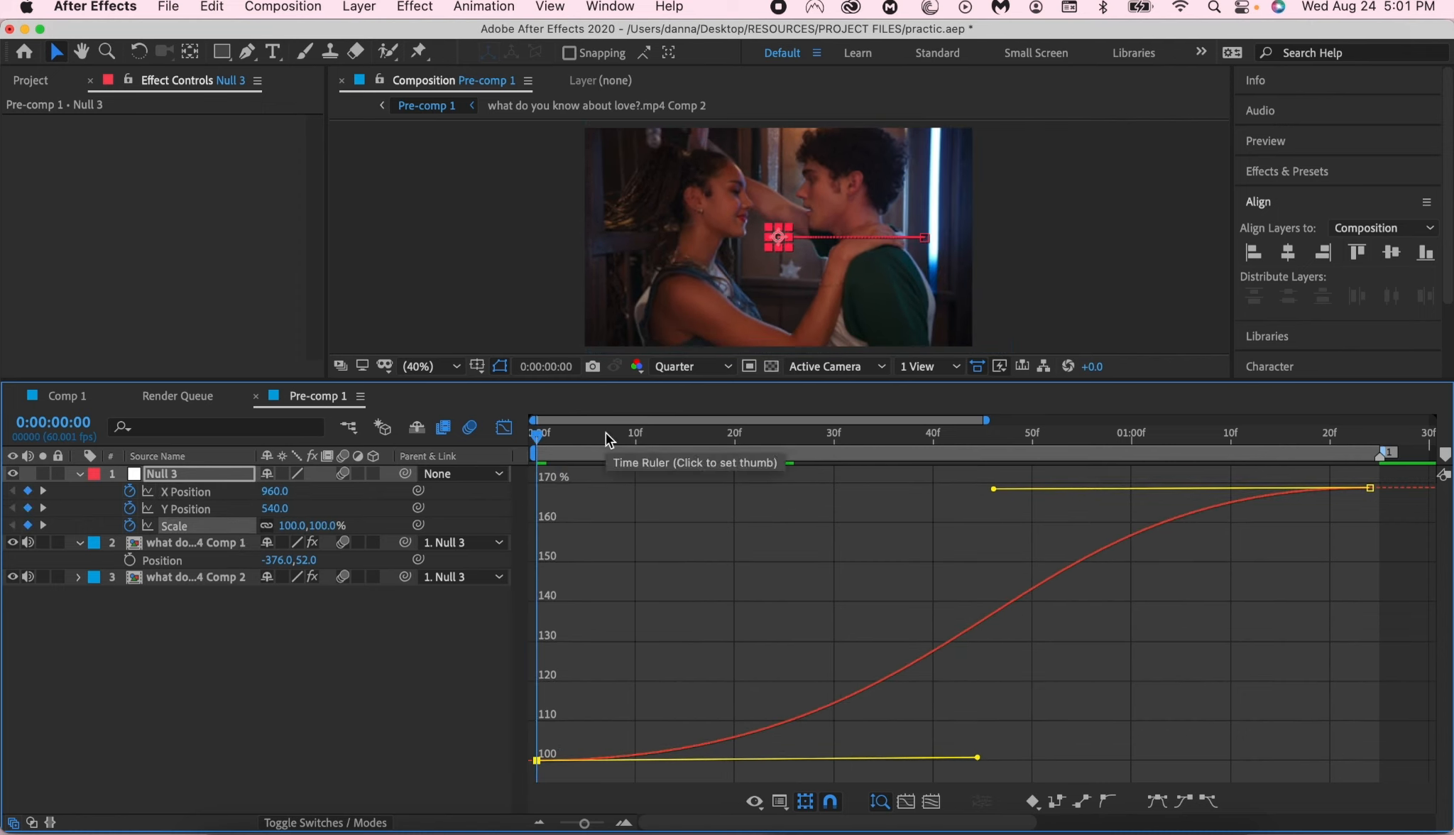
- Review the null's X Position curve and preview the transition from the start
{"action": "left_click", "coordinate": [217, 506]}
{"action": "left_click", "coordinate": [223, 490]}
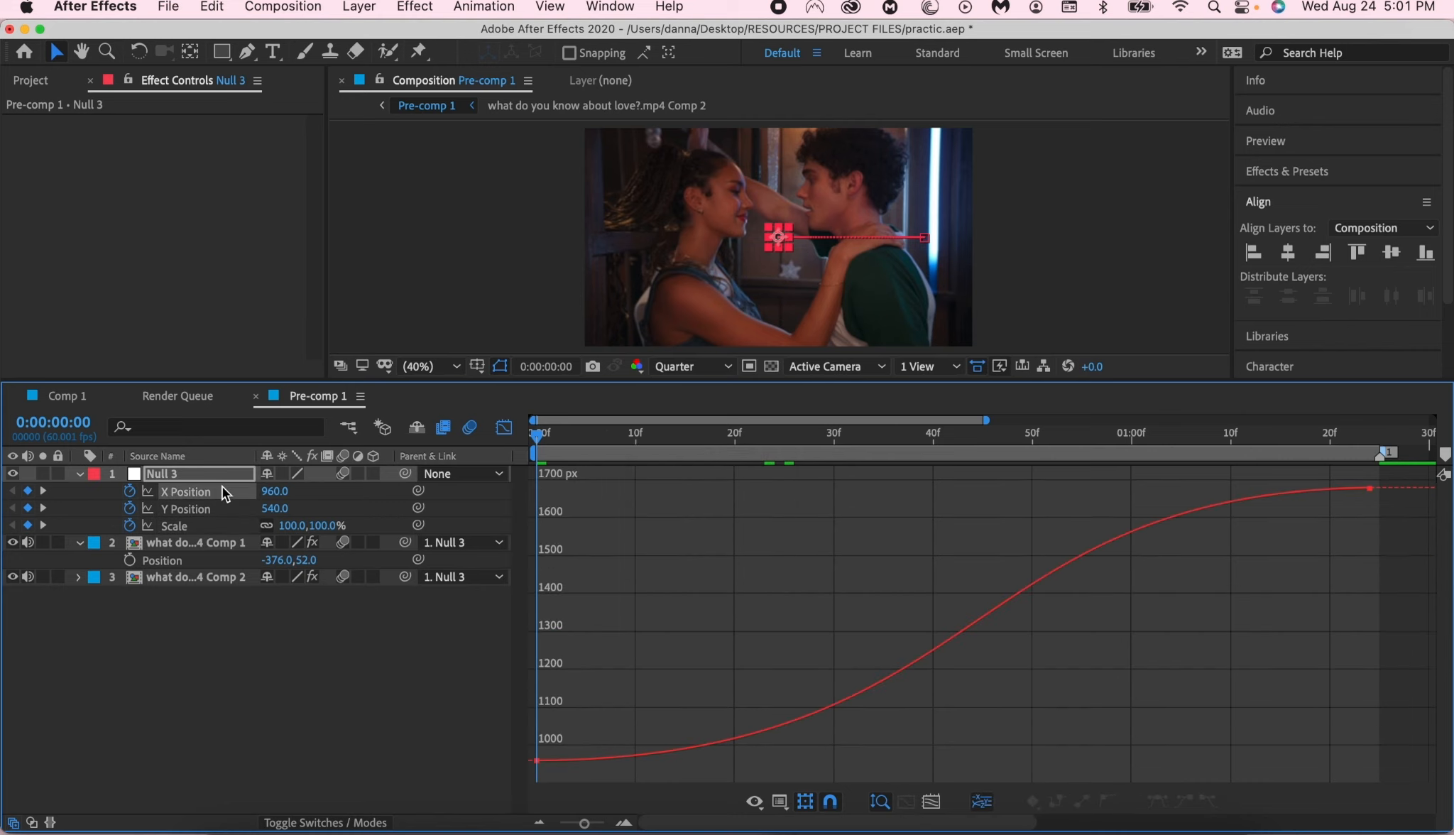
{"action": "left_click_drag", "start_coordinate": [674, 602], "coordinate": [383, 774]}
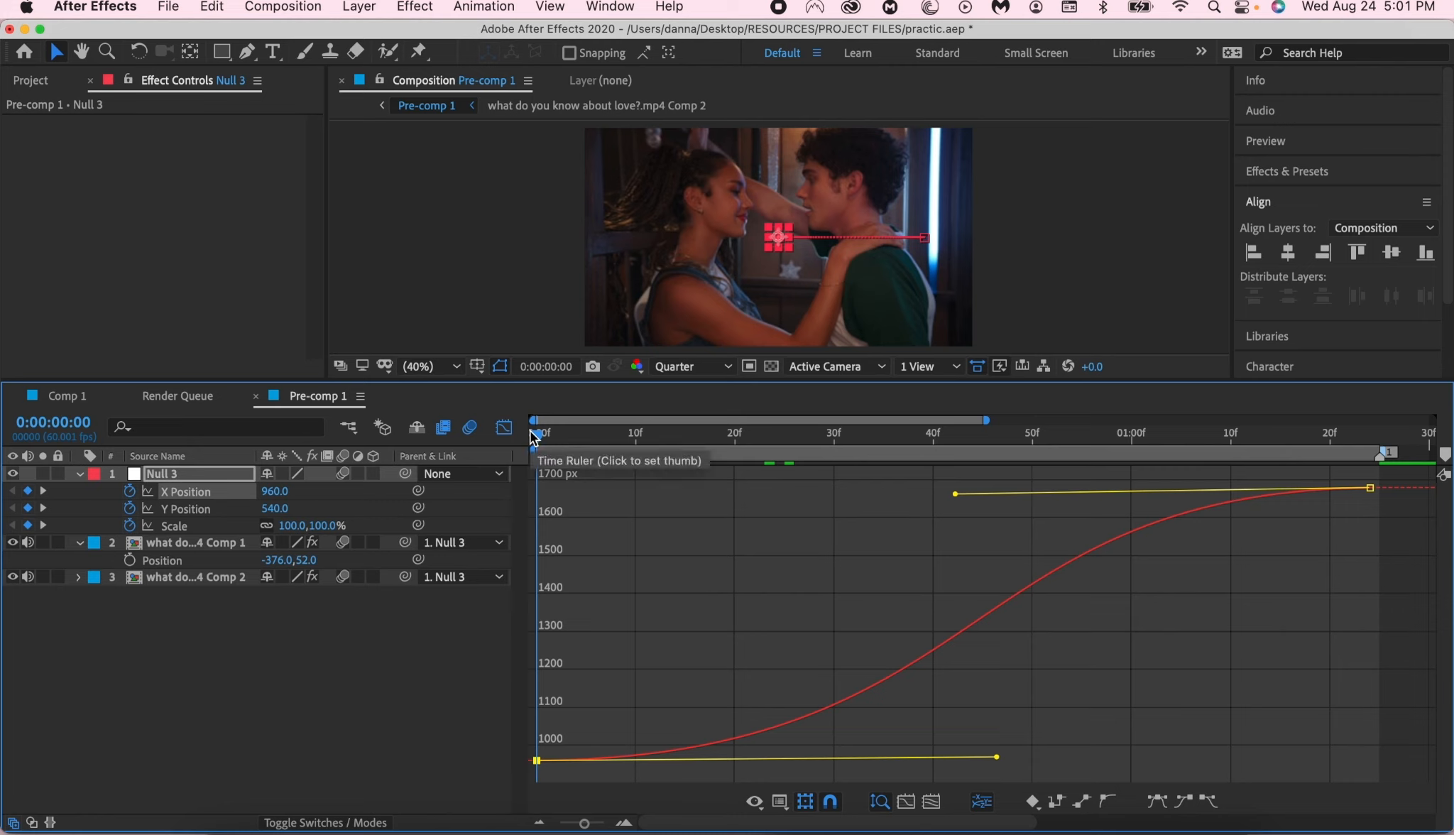
{"action": "key", "text": "space"}
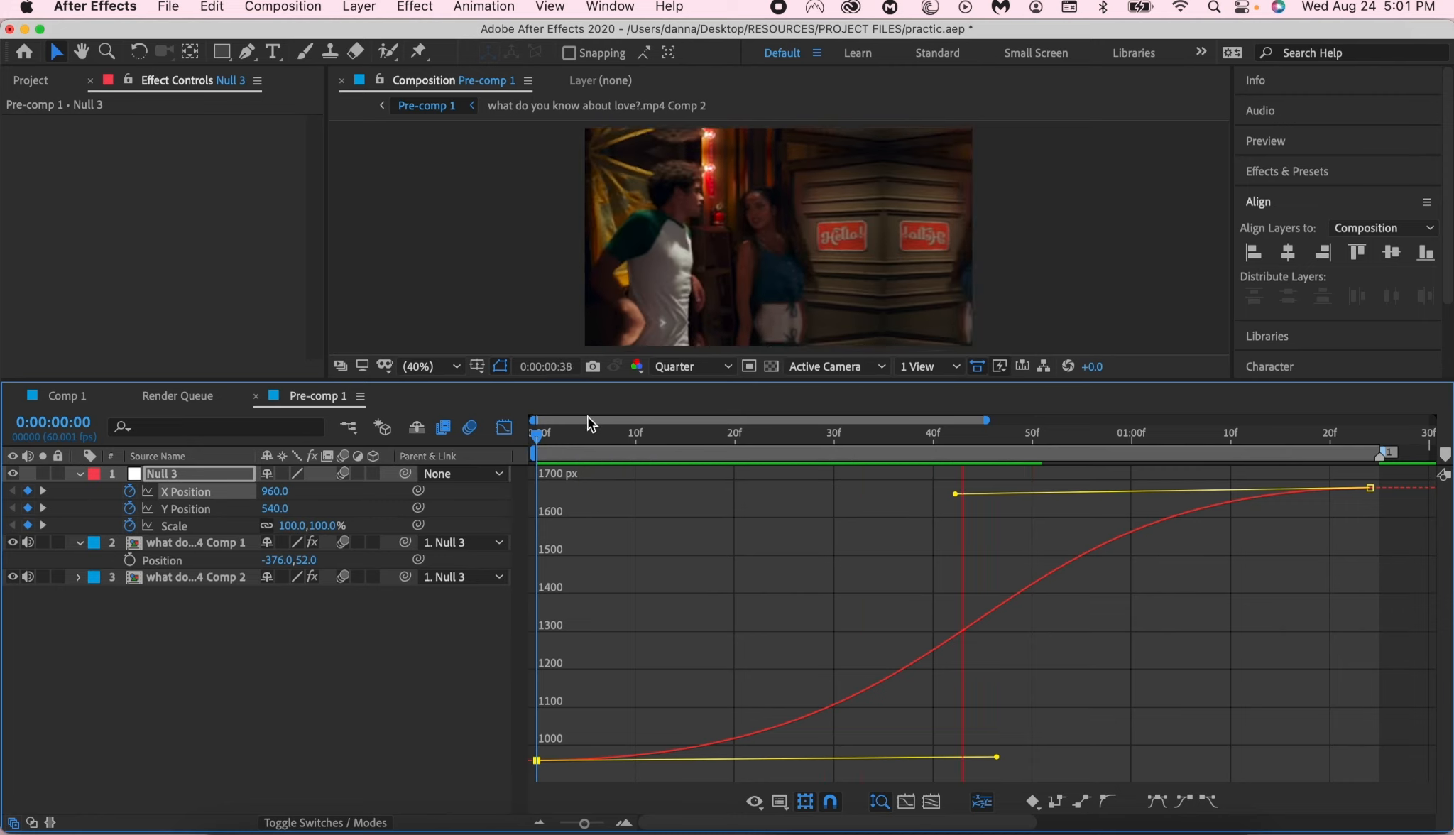
{"action": "key", "text": "space"}
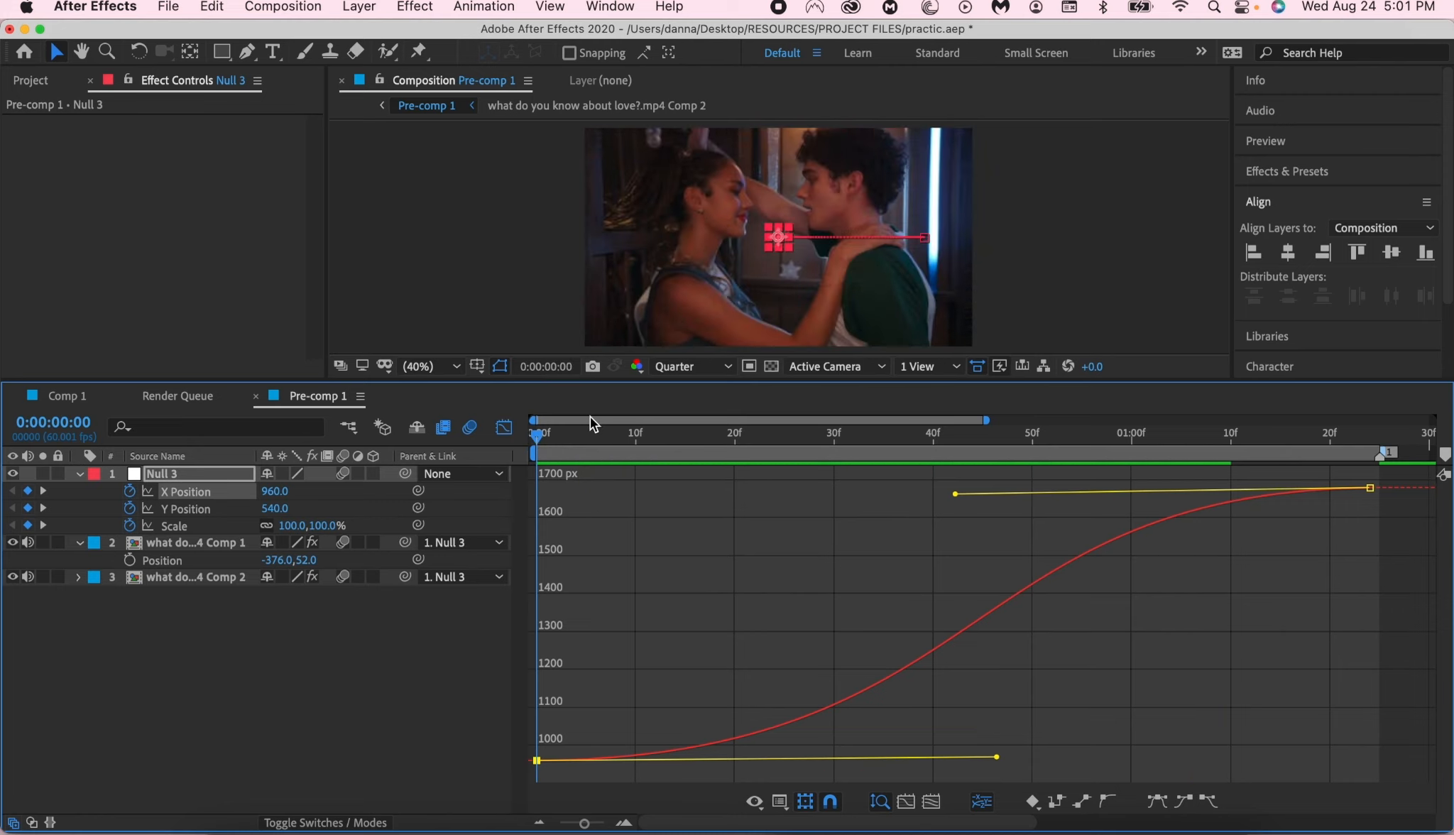
- Try a much shorter easing handle on the Scale curve's starting keyframe and preview the animation
{"action": "left_click", "coordinate": [229, 525]}
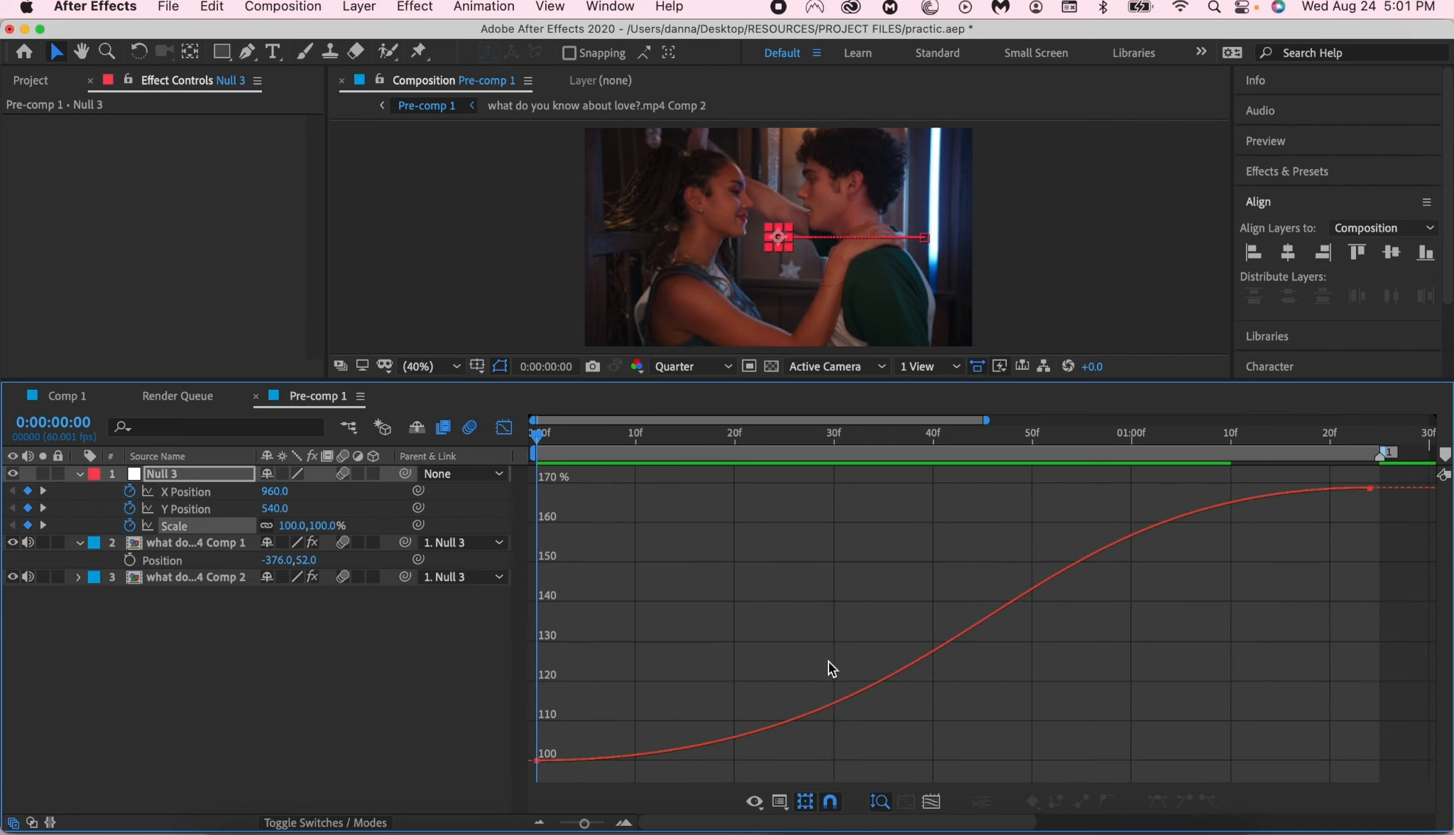
{"action": "left_click_drag", "start_coordinate": [994, 759], "coordinate": [745, 752]}
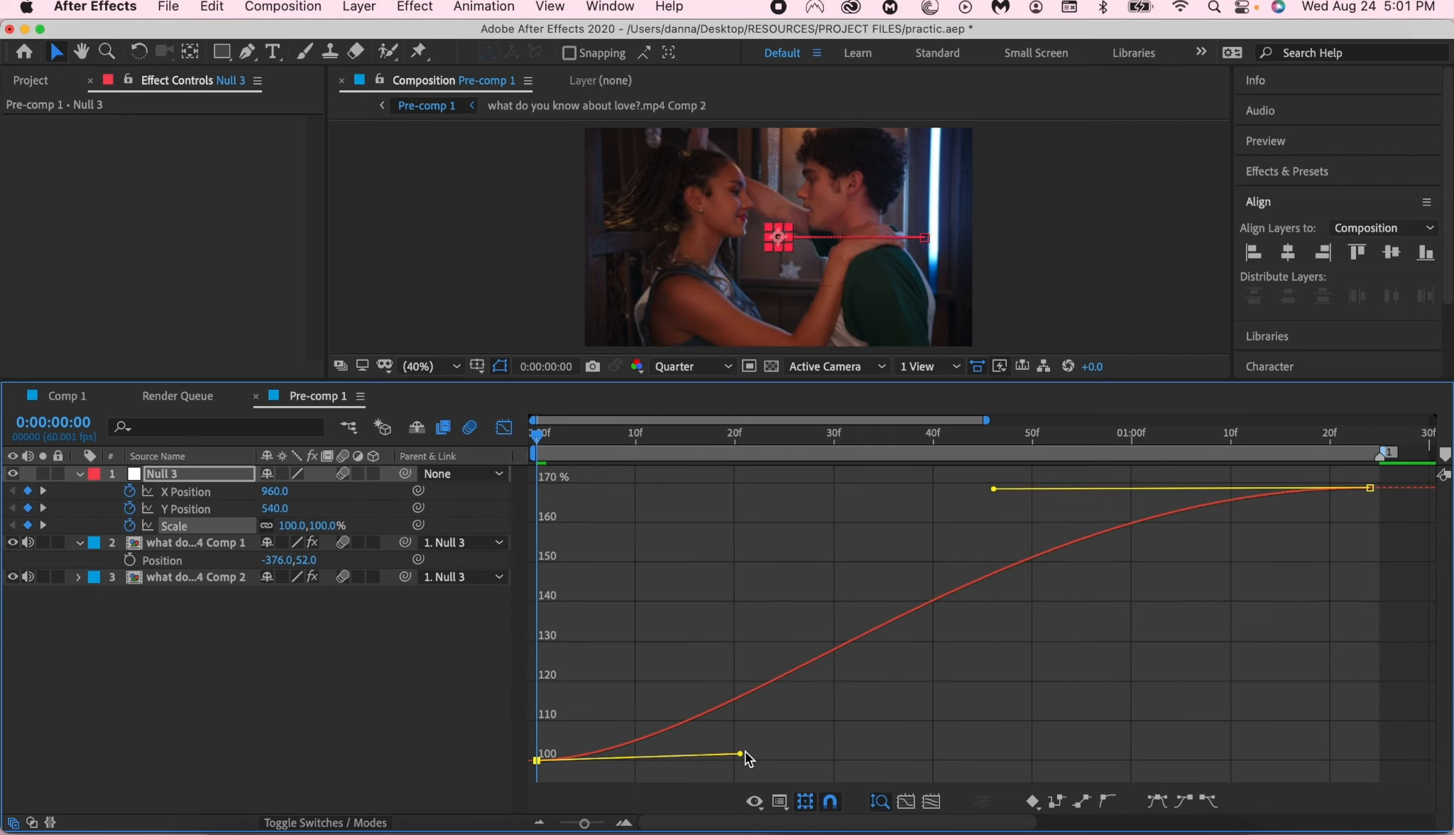
{"action": "key", "text": "space"}
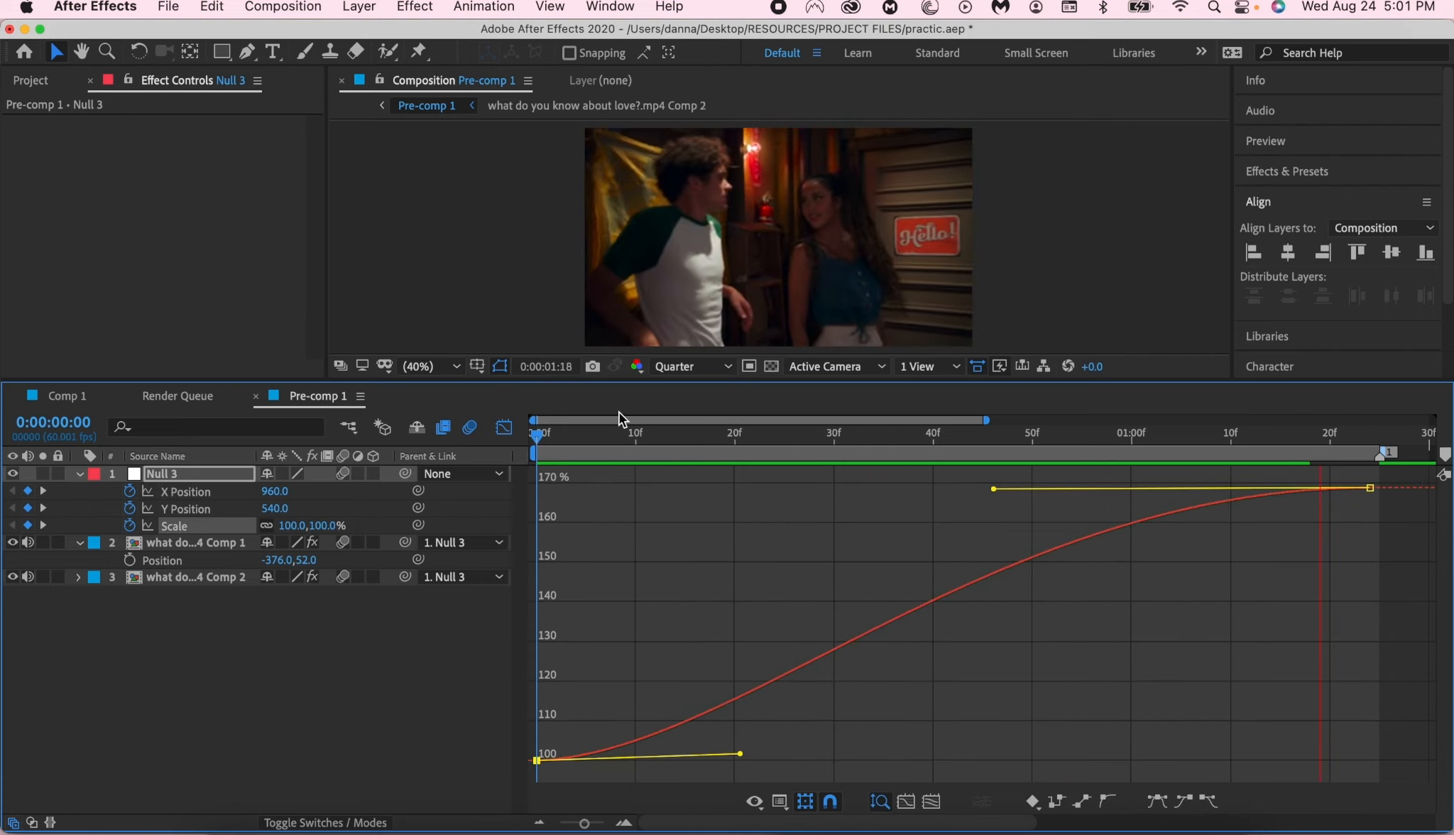
{"action": "left_click_drag", "start_coordinate": [593, 433], "coordinate": [459, 566]}
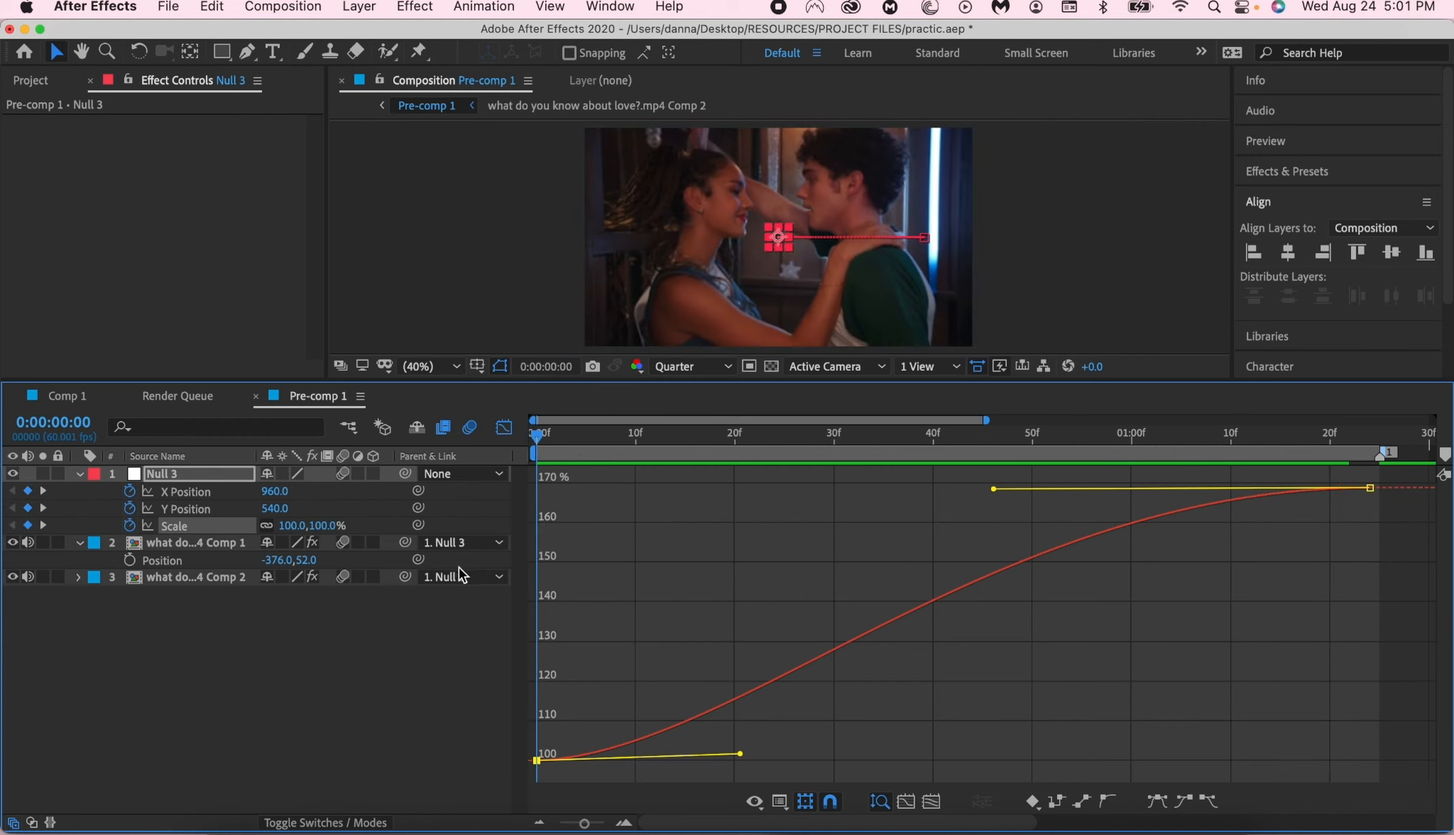
- Lengthen the Scale curve's starting handle to roughly the middle of the animation, preview it, and flatten the handle slightly
{"action": "left_click_drag", "start_coordinate": [743, 748], "coordinate": [985, 747]}
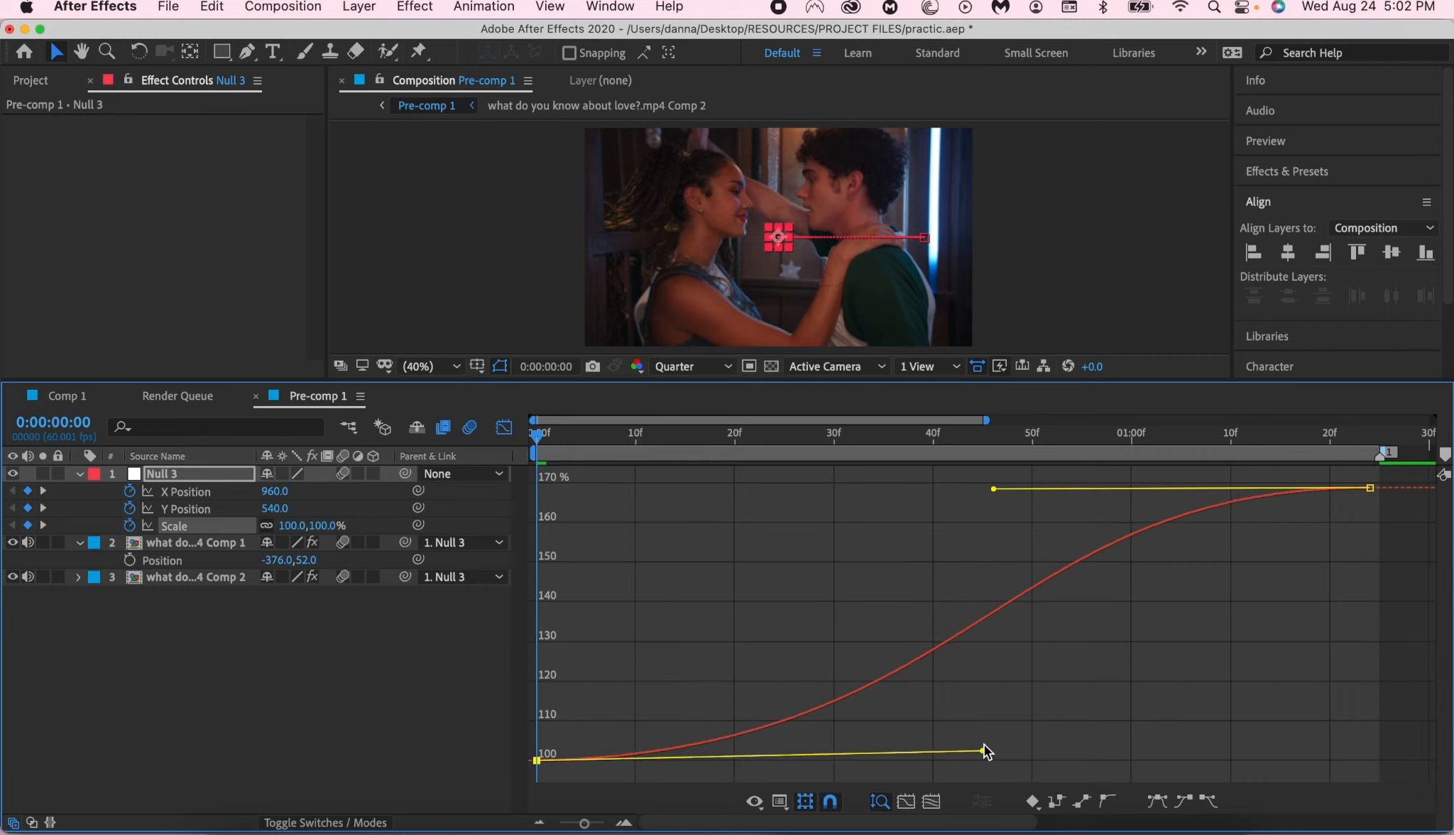
{"action": "key", "text": "space"}
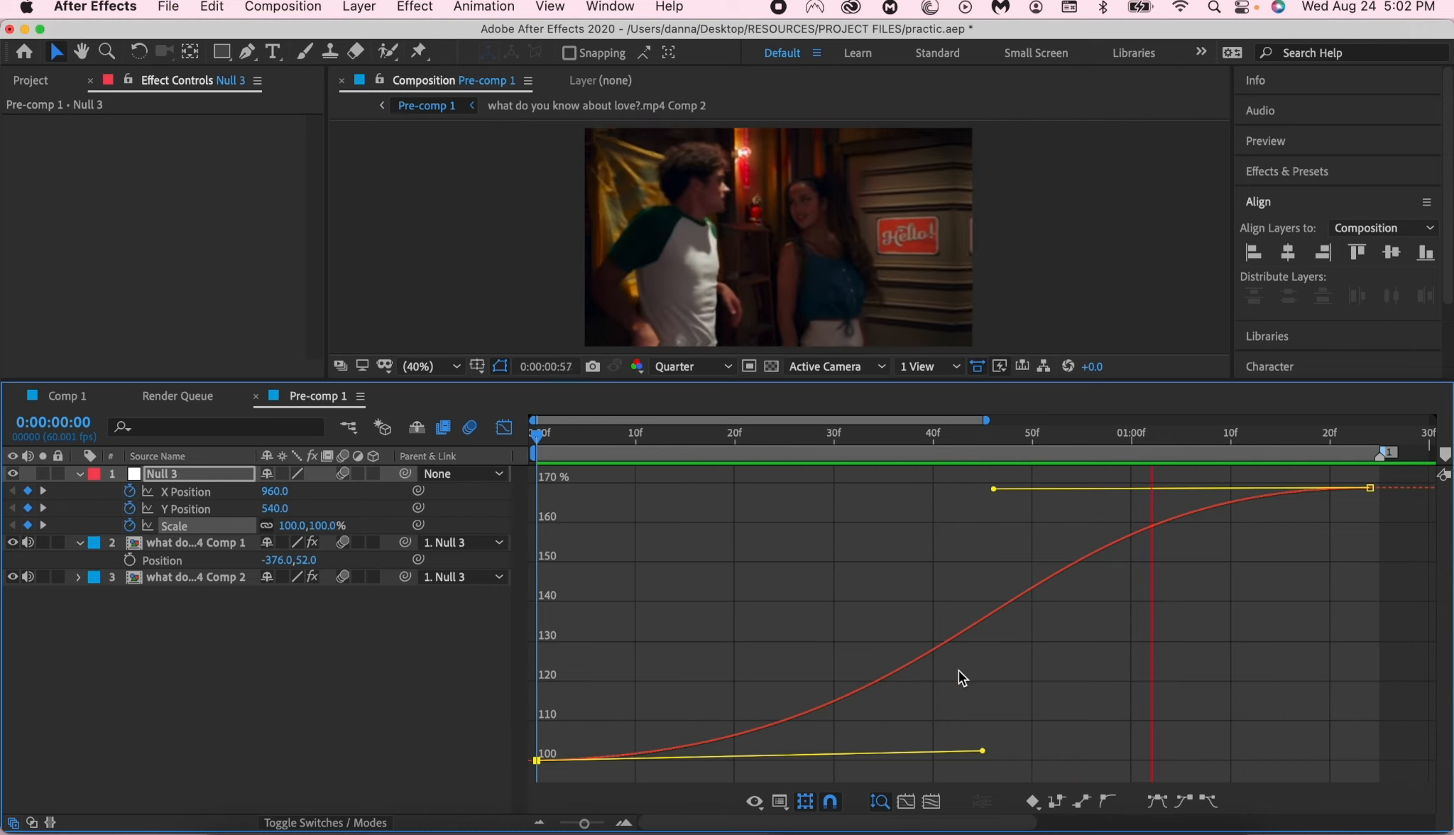
{"action": "left_click_drag", "start_coordinate": [983, 751], "coordinate": [983, 756]}
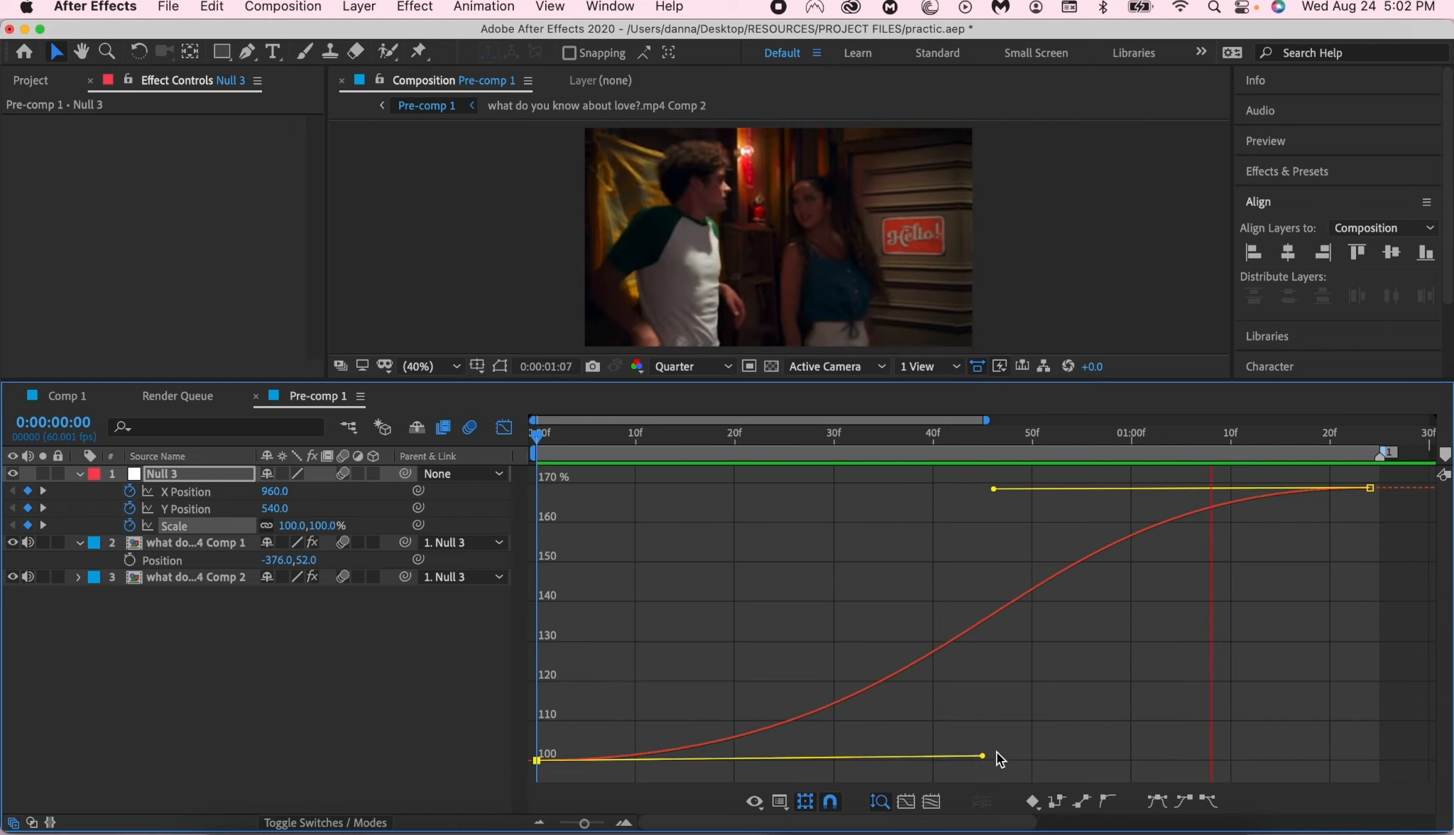
- Fade in the Comp 1 clip with Opacity keyframes from 0:00:00:40, rising to 100% at about 0:00:01:16
{"action": "left_click", "coordinate": [505, 427]}
{"action": "left_click", "coordinate": [1021, 559]}
{"action": "left_click", "coordinate": [1021, 542]}
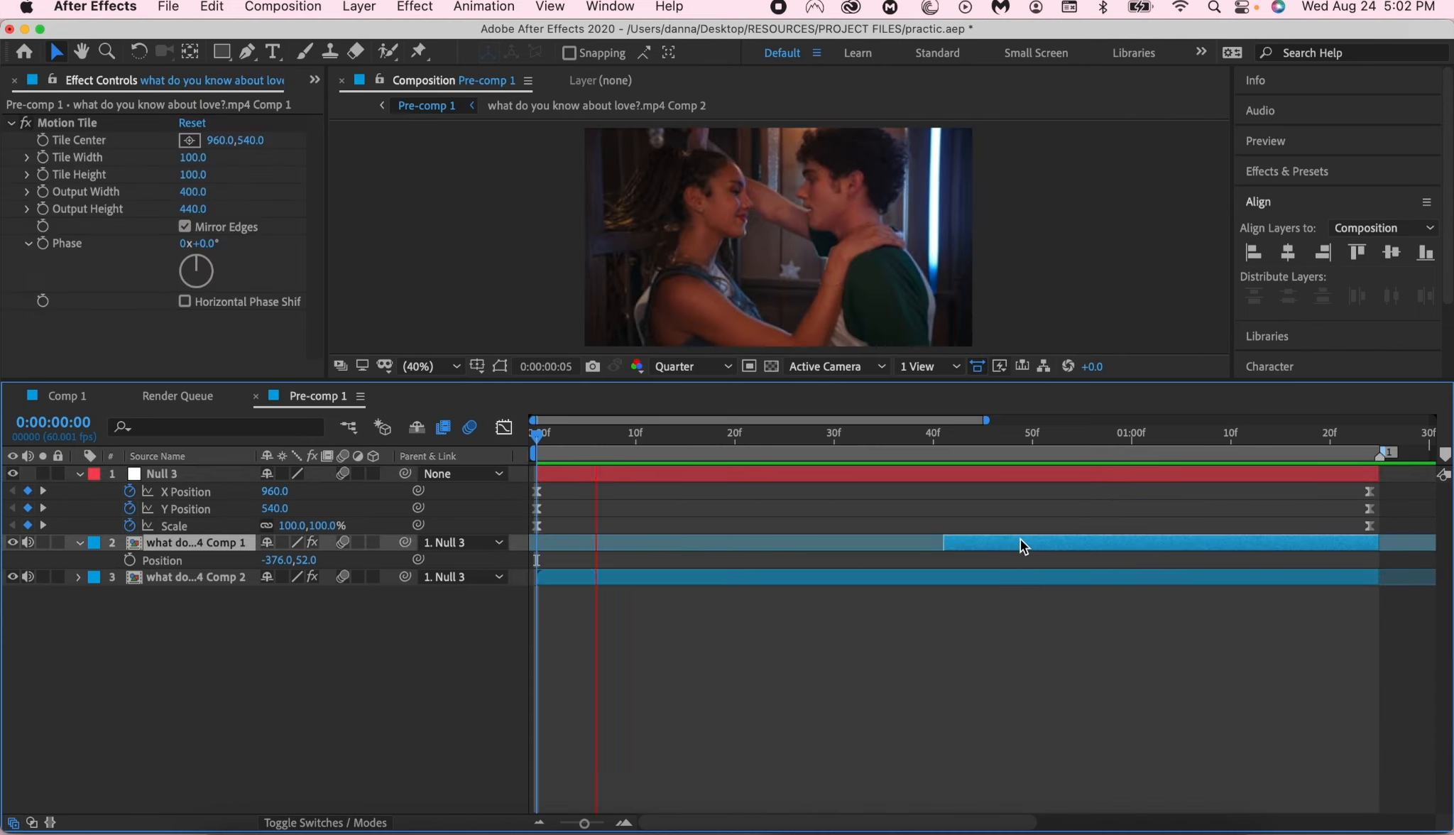
{"action": "key", "text": "t"}
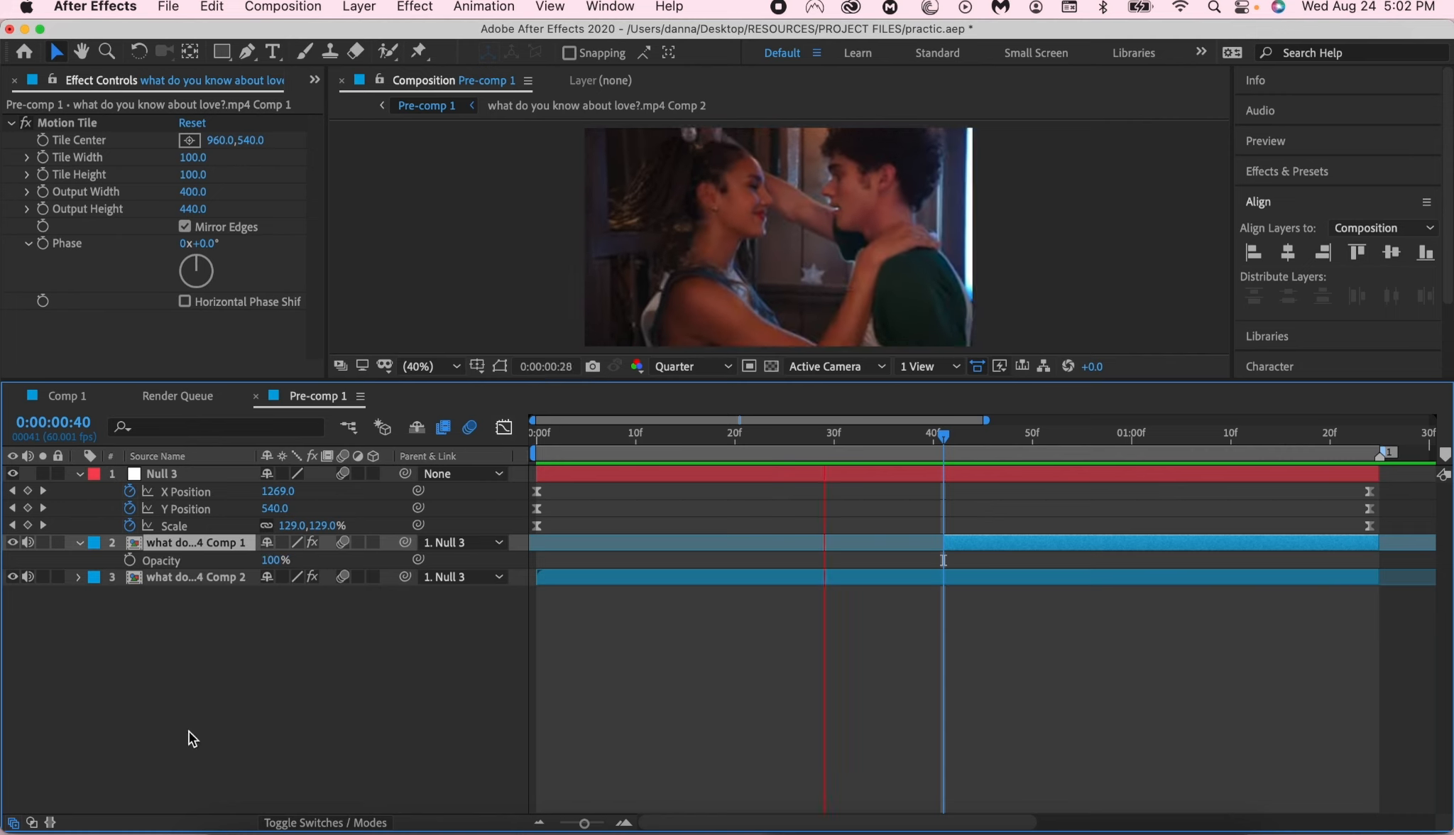
{"action": "left_click", "coordinate": [131, 559]}
{"action": "left_click_drag", "start_coordinate": [272, 559], "coordinate": [127, 574]}
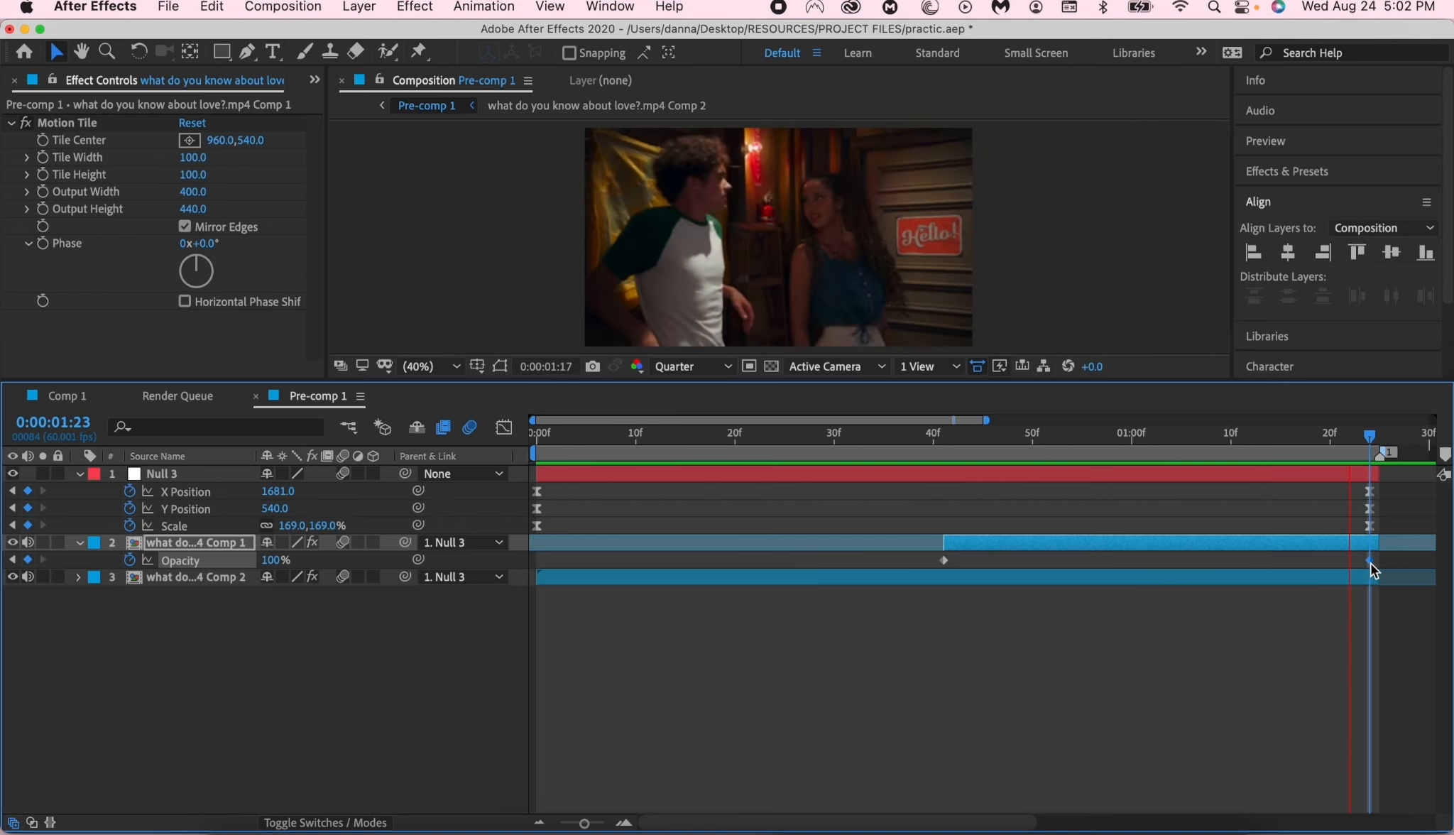
{"action": "left_click_drag", "start_coordinate": [1371, 564], "coordinate": [1305, 578]}
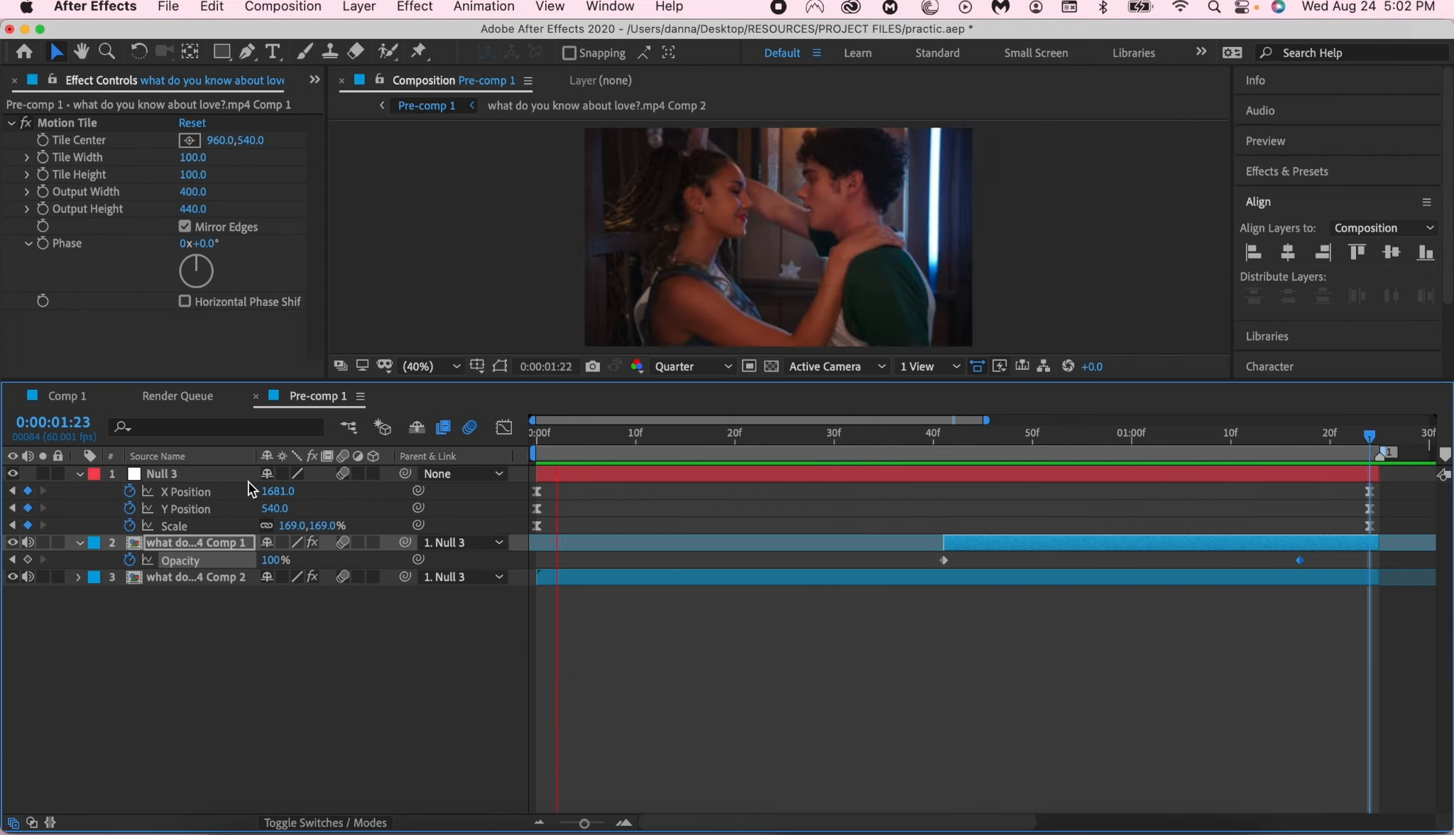
- Return Comp 1 to its start and collapse the expanded layer properties in Pre-comp 1
{"action": "left_click", "coordinate": [62, 395]}
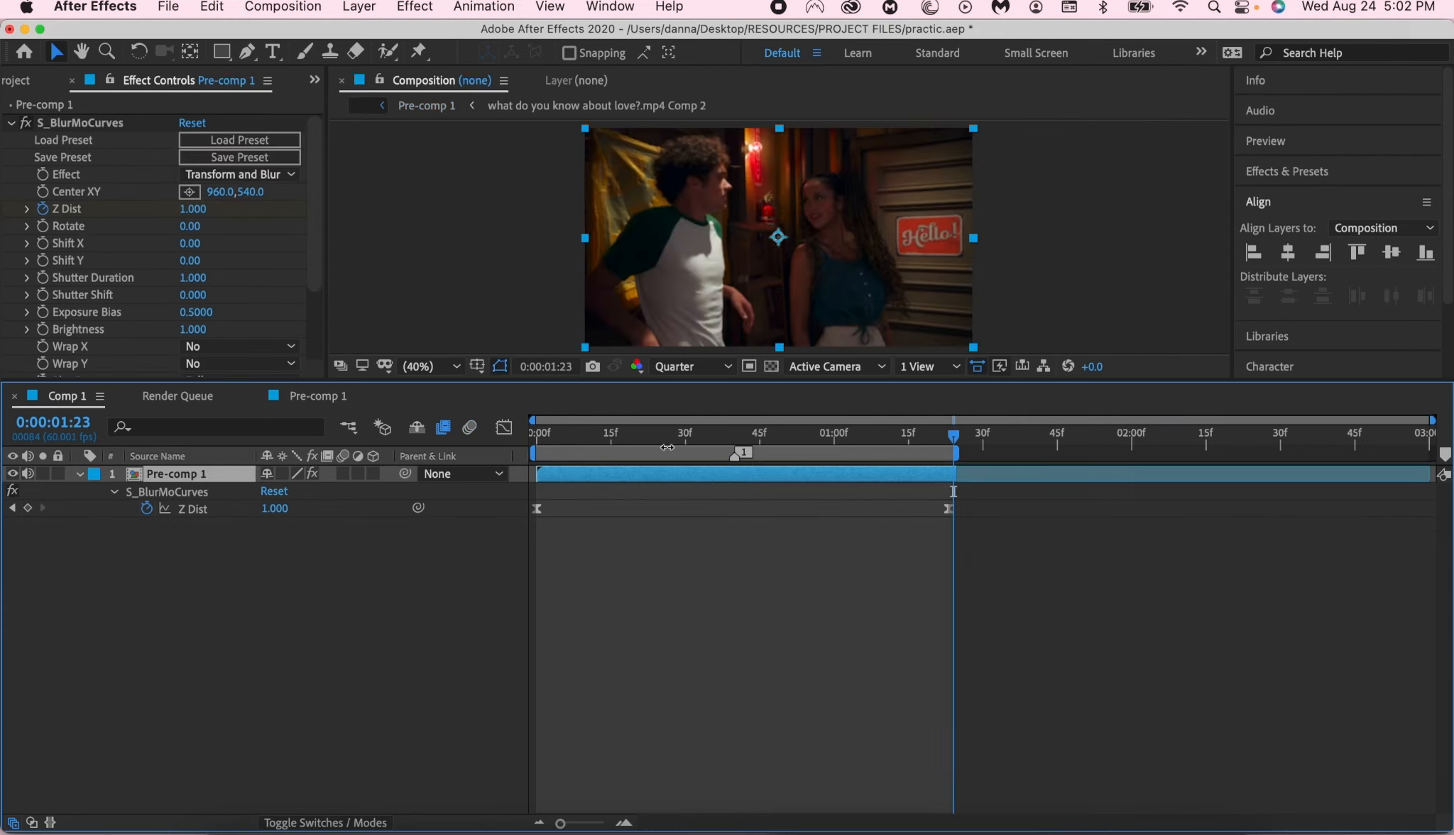
{"action": "left_click_drag", "start_coordinate": [667, 448], "coordinate": [539, 457]}
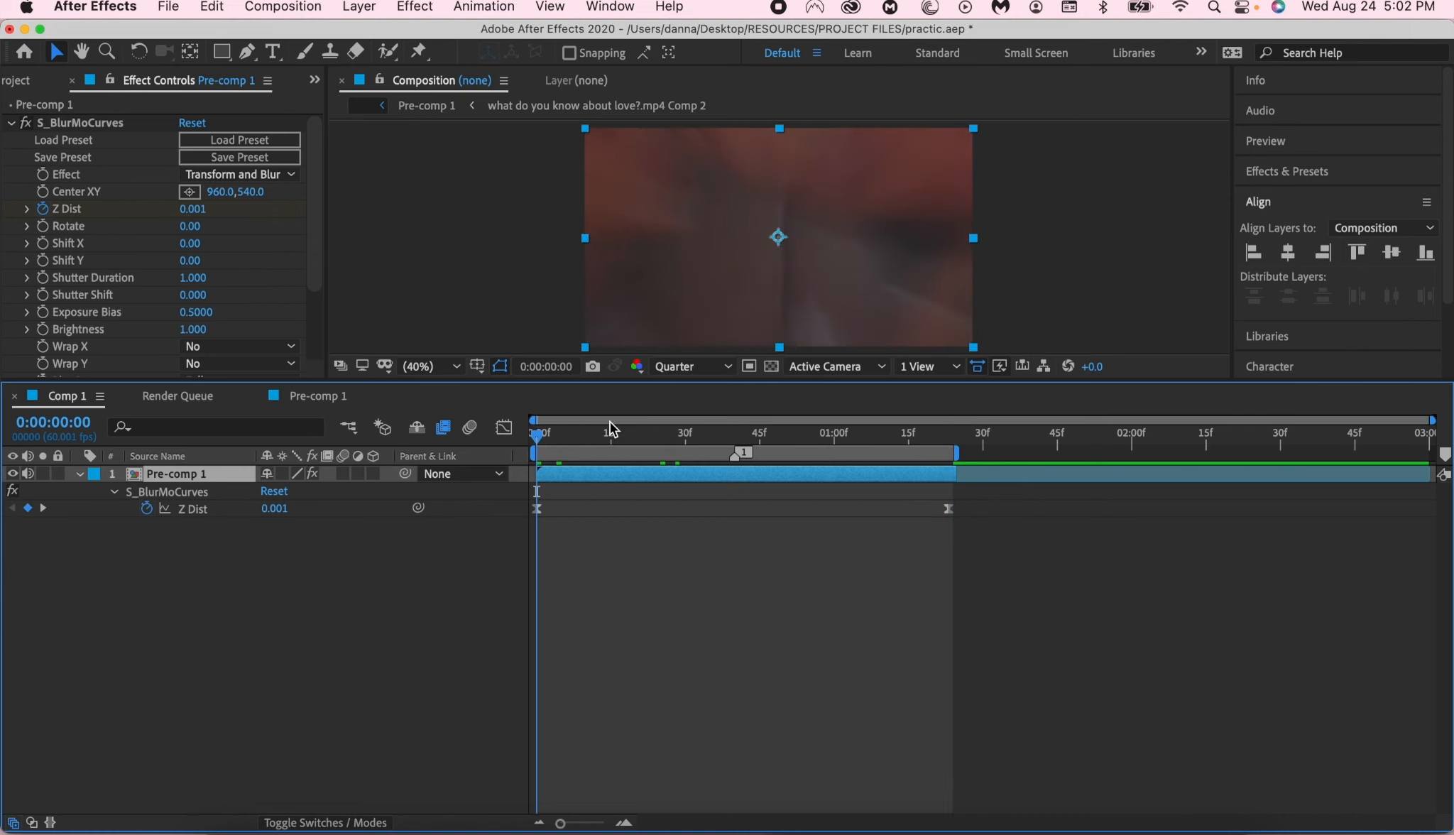
{"action": "left_click", "coordinate": [341, 395]}
{"action": "left_click", "coordinate": [621, 491]}
{"action": "key", "text": "u"}
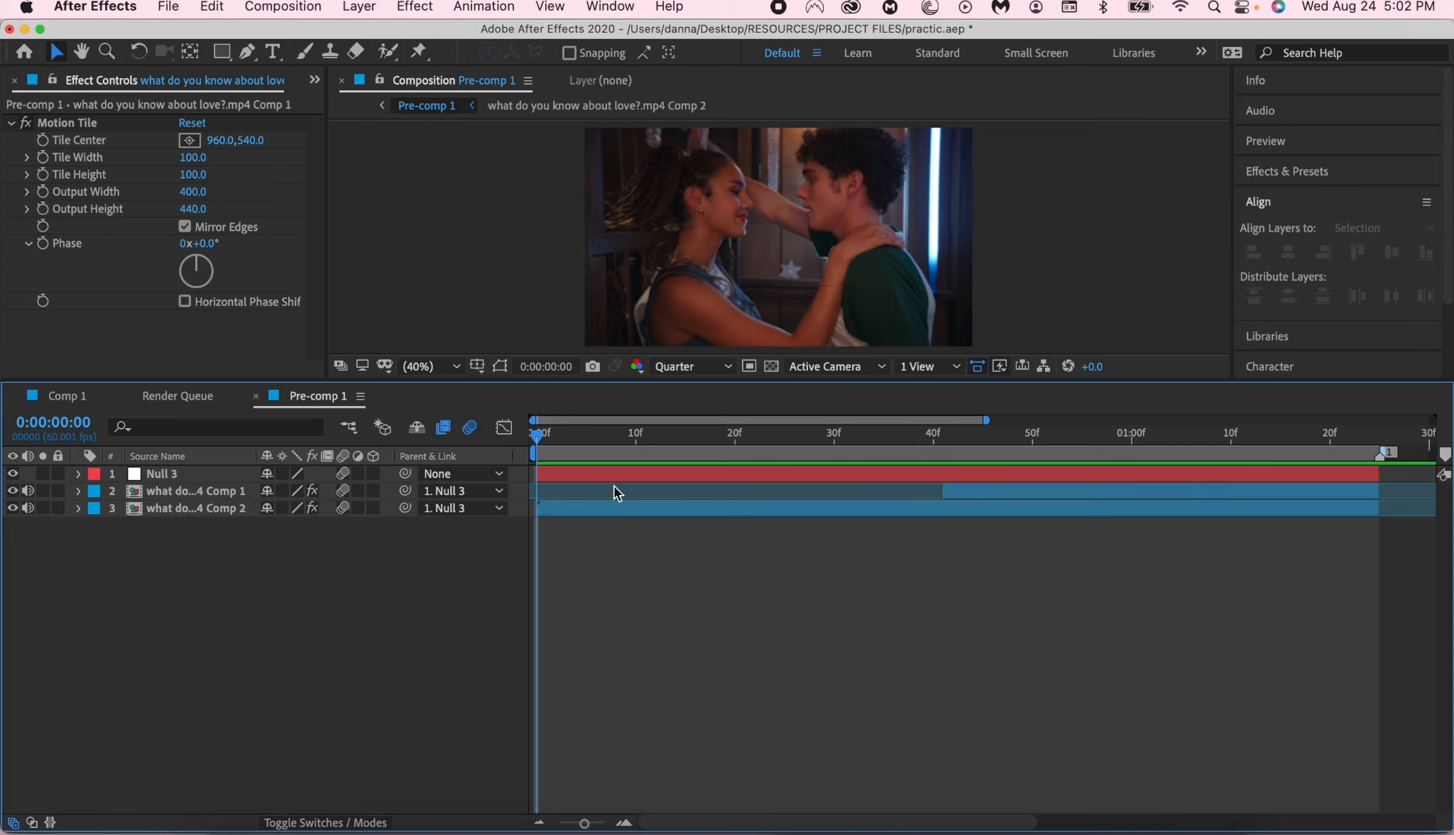
- Preview the transition with its S_BlurMoCurves effect in Comp 1
{"action": "left_click", "coordinate": [43, 397]}
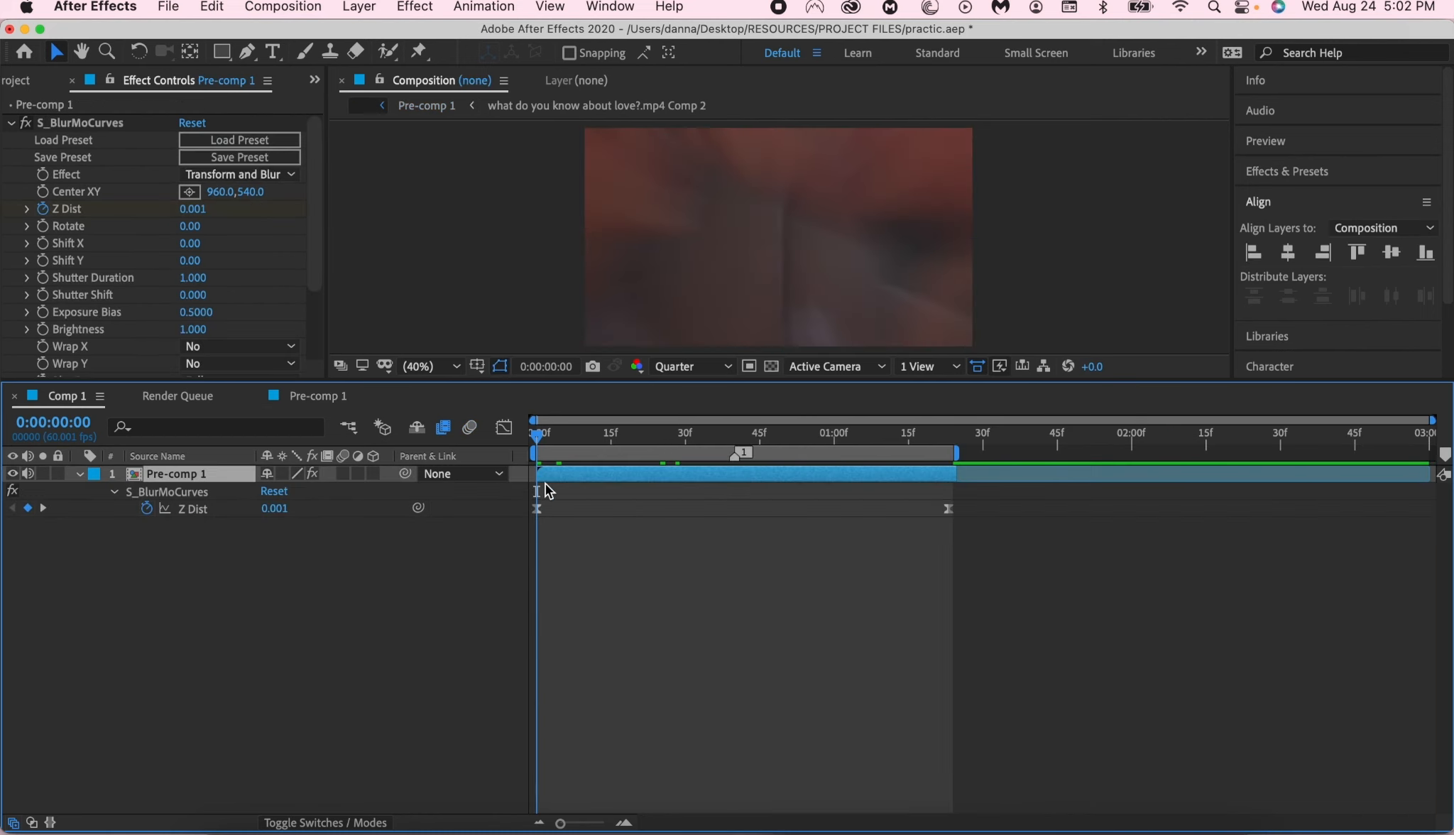
{"action": "key", "text": "space"}
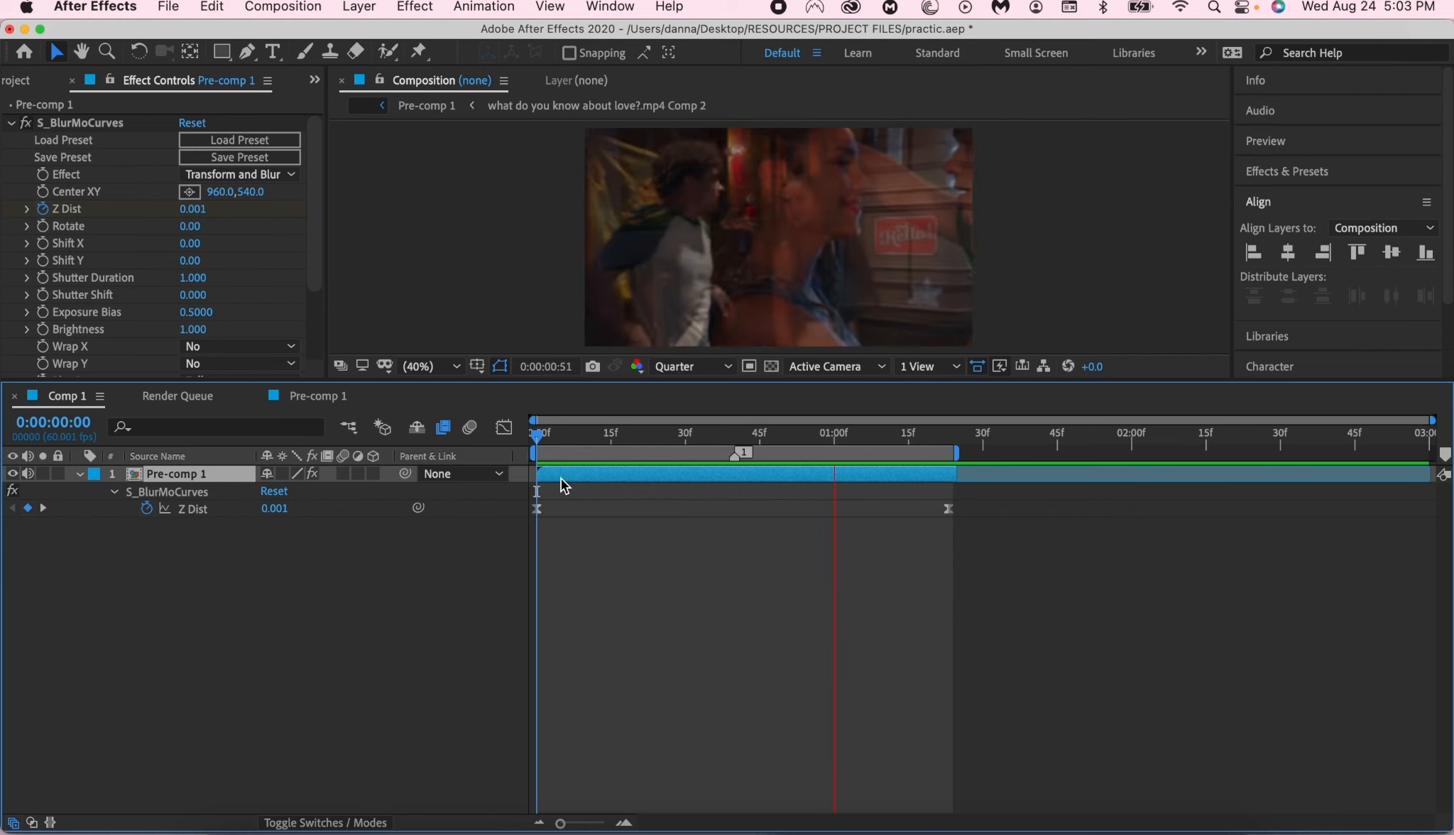
{"action": "key", "text": "space"}
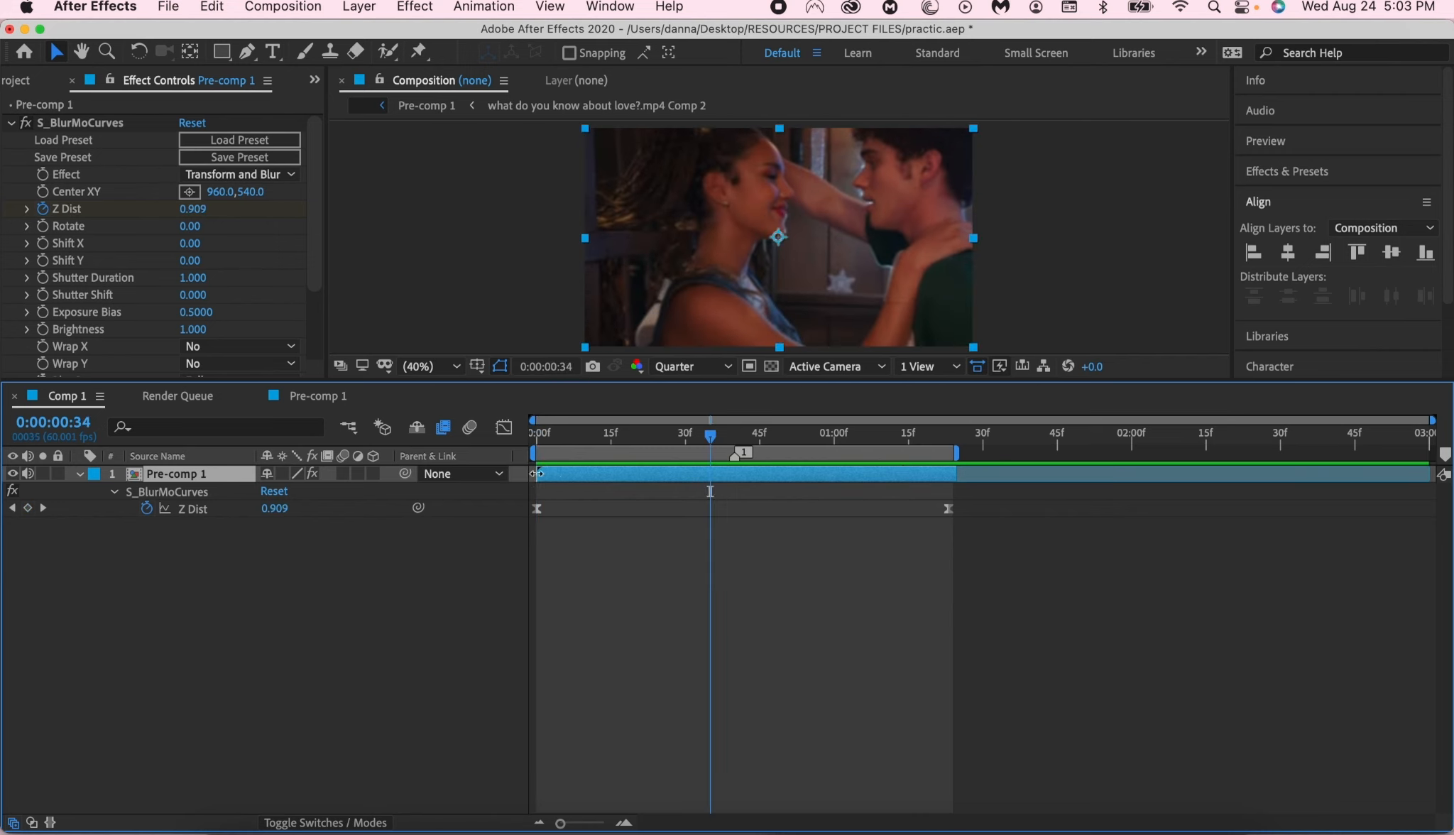
- Review the transition in Pre-comp 1 from start to end, examining the fade between the two clips around 0:00:00:56
{"action": "left_click", "coordinate": [337, 396]}
{"action": "left_click_drag", "start_coordinate": [589, 442], "coordinate": [274, 605]}
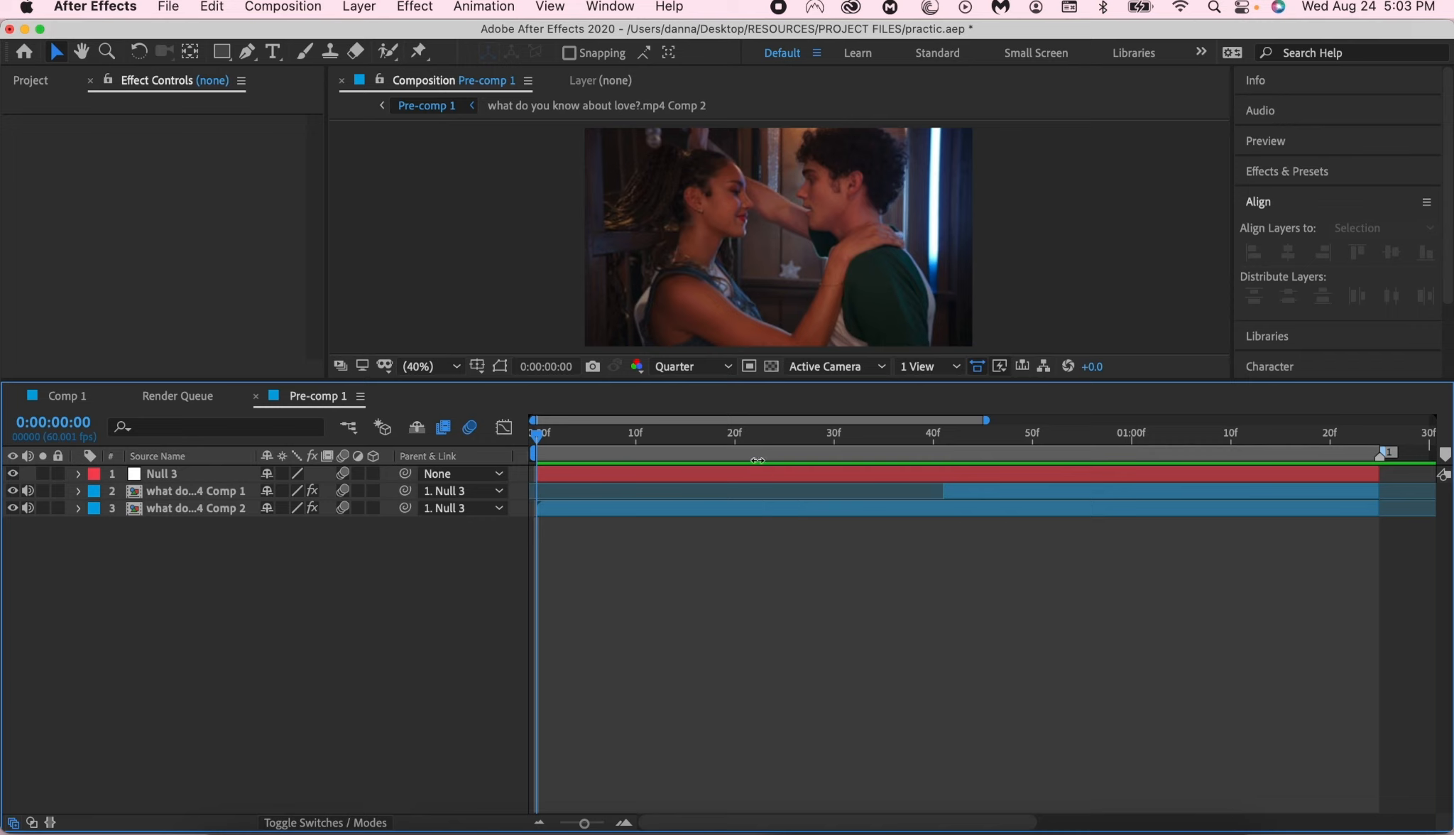
{"action": "left_click_drag", "start_coordinate": [845, 434], "coordinate": [89, 536]}
{"action": "key", "text": "space"}
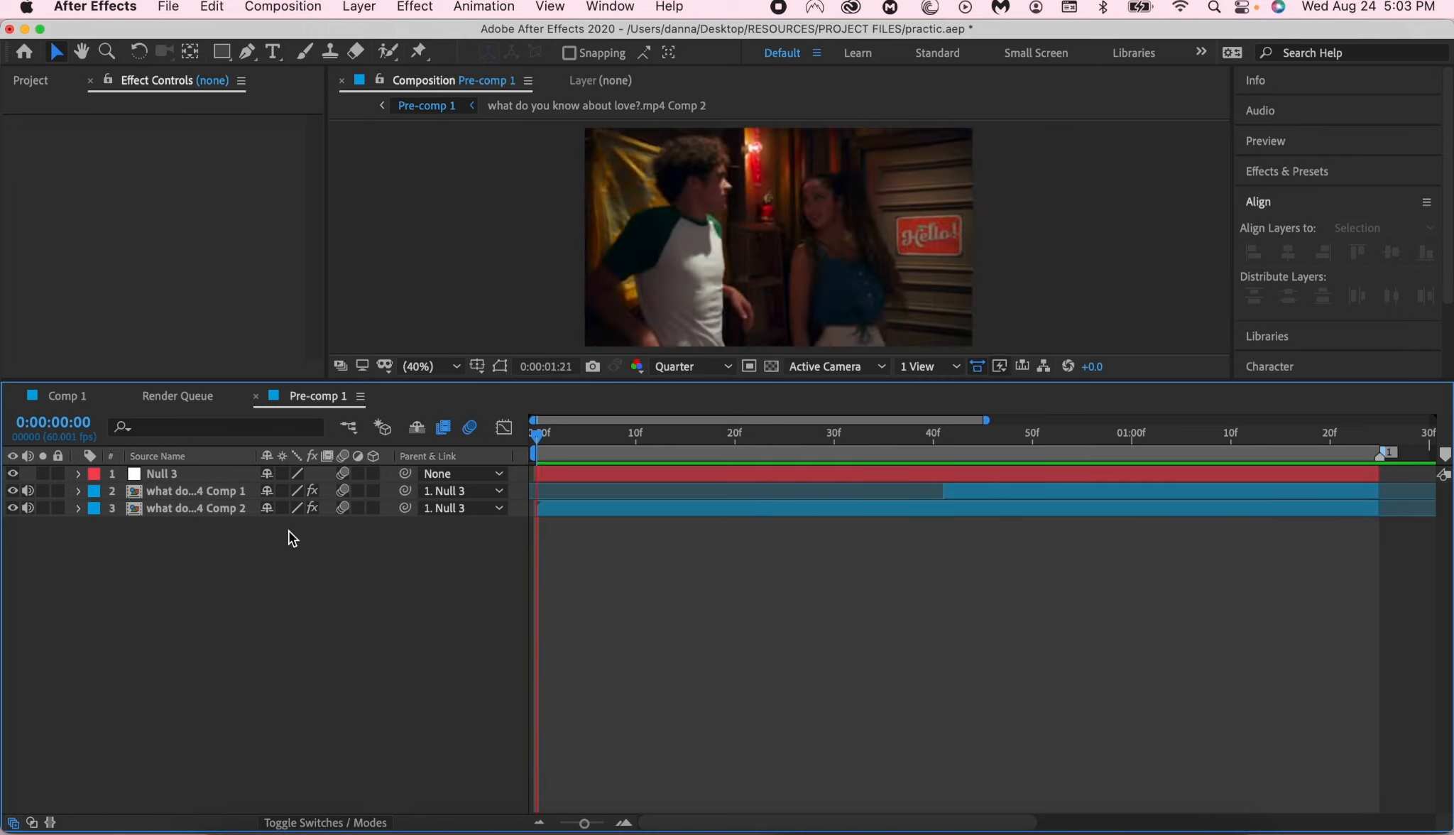
{"action": "left_click_drag", "start_coordinate": [1112, 440], "coordinate": [1439, 436]}
{"action": "left_click_drag", "start_coordinate": [1242, 440], "coordinate": [1252, 441]}
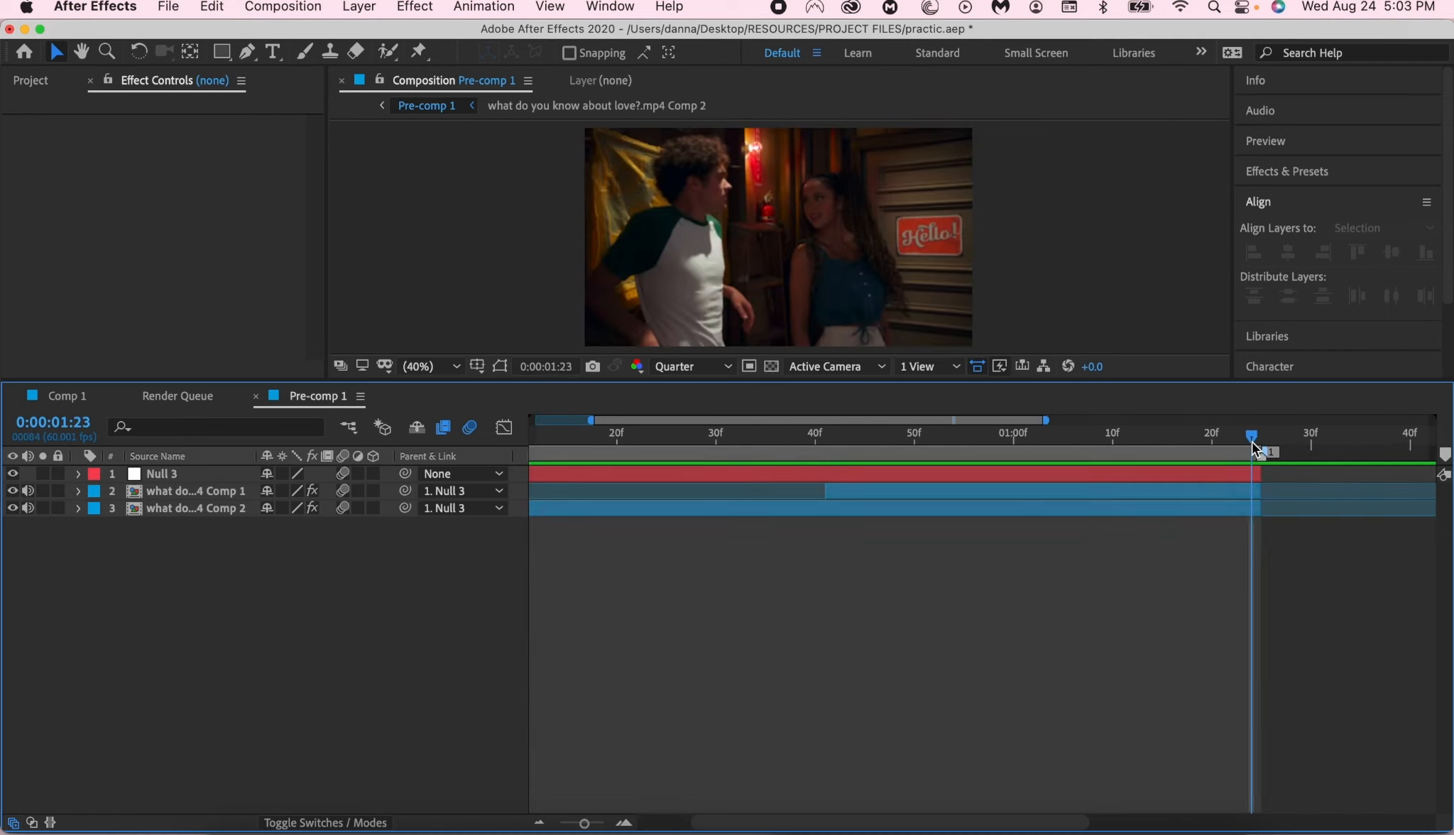
{"action": "left_click_drag", "start_coordinate": [853, 433], "coordinate": [961, 495]}
{"action": "left_click", "coordinate": [961, 488]}
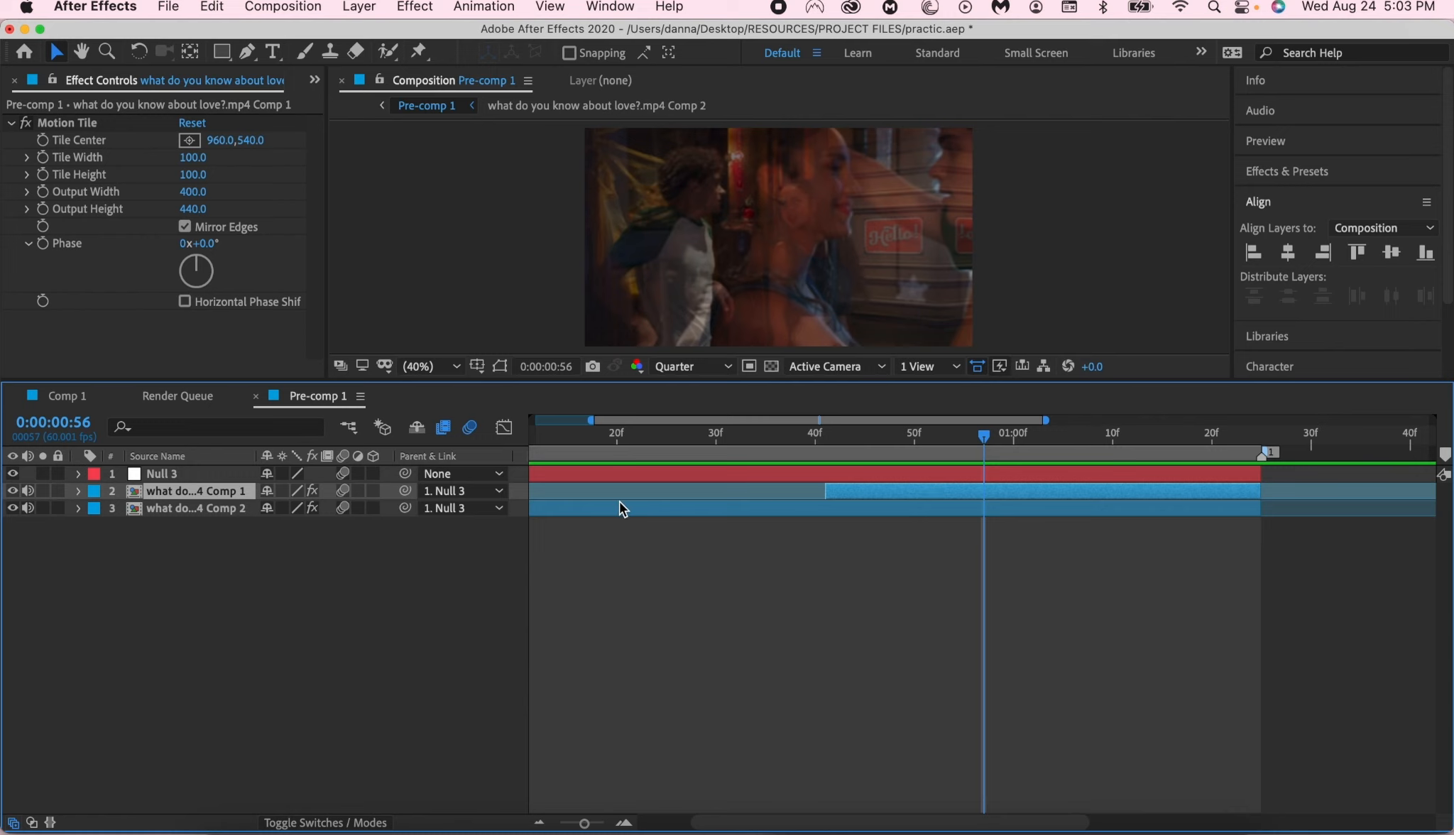
- Reveal the Comp 1 clip's Position in Pre-comp 1 and set it to 561.0, 52.0
{"action": "key", "text": "p"}
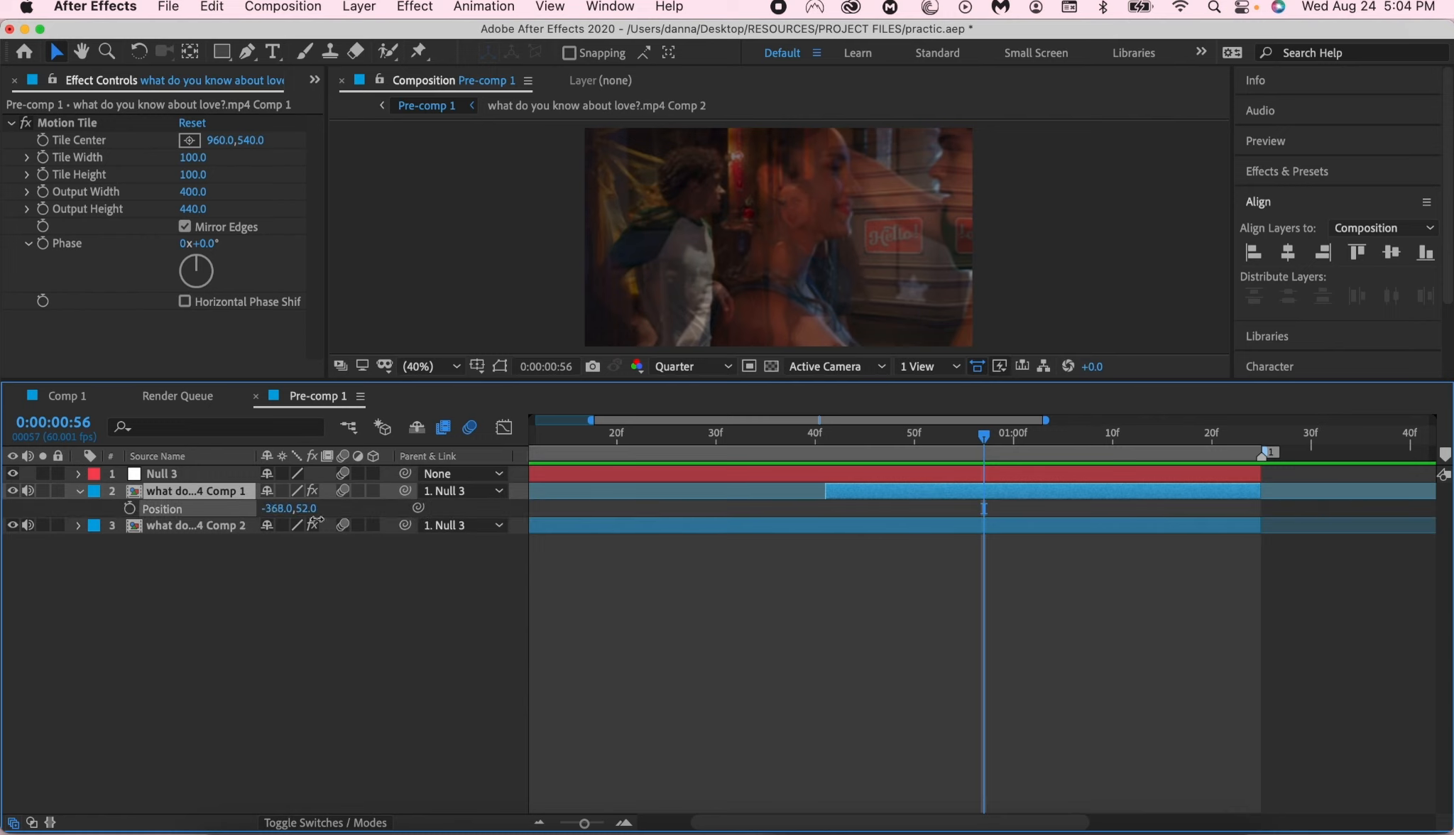
{"action": "left_click_drag", "start_coordinate": [281, 509], "coordinate": [1448, 753]}
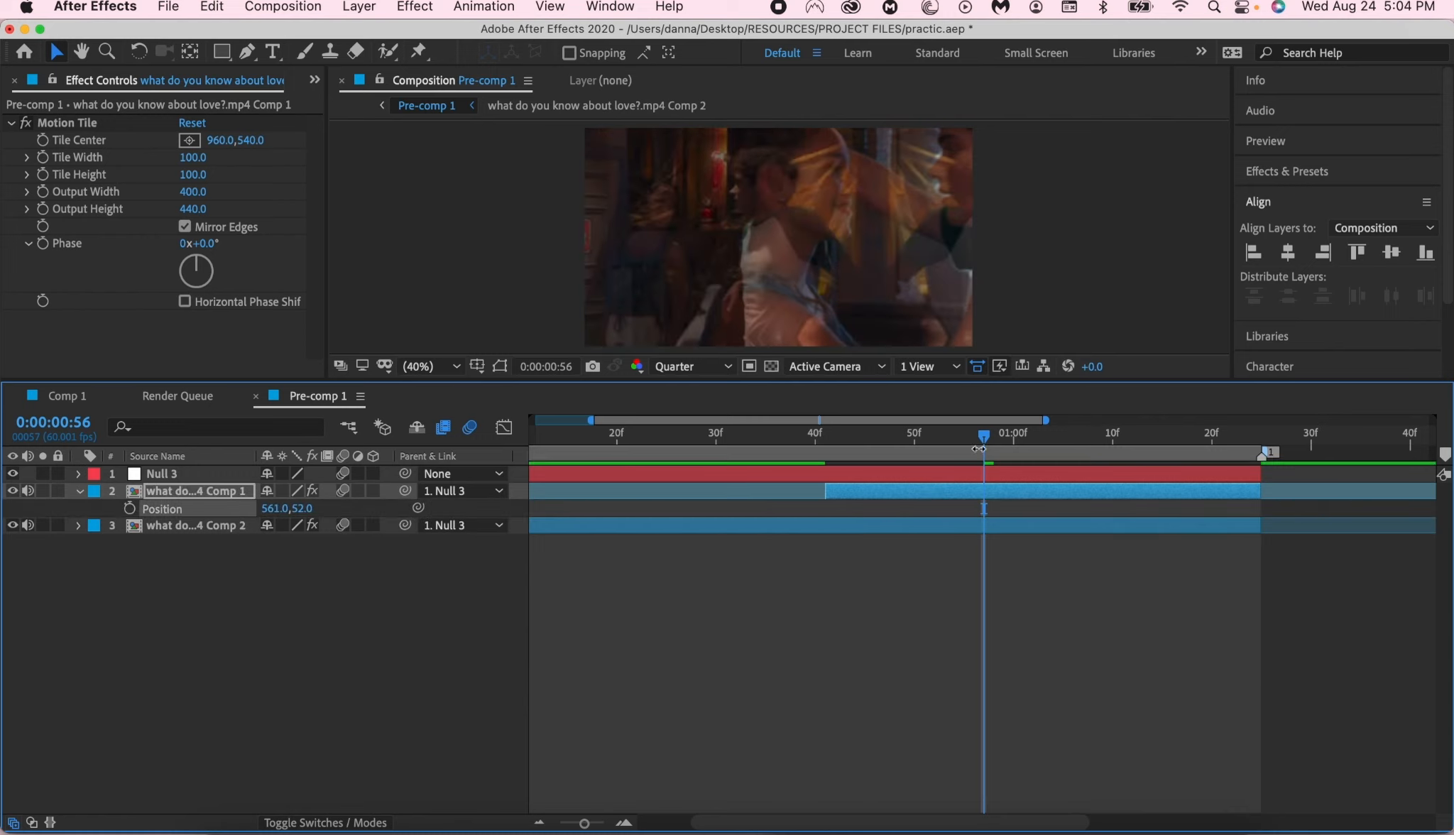
- Set Null 3's X Position to 83.0 on its end keyframe at 0:00:01:23
{"action": "left_click", "coordinate": [1008, 472]}
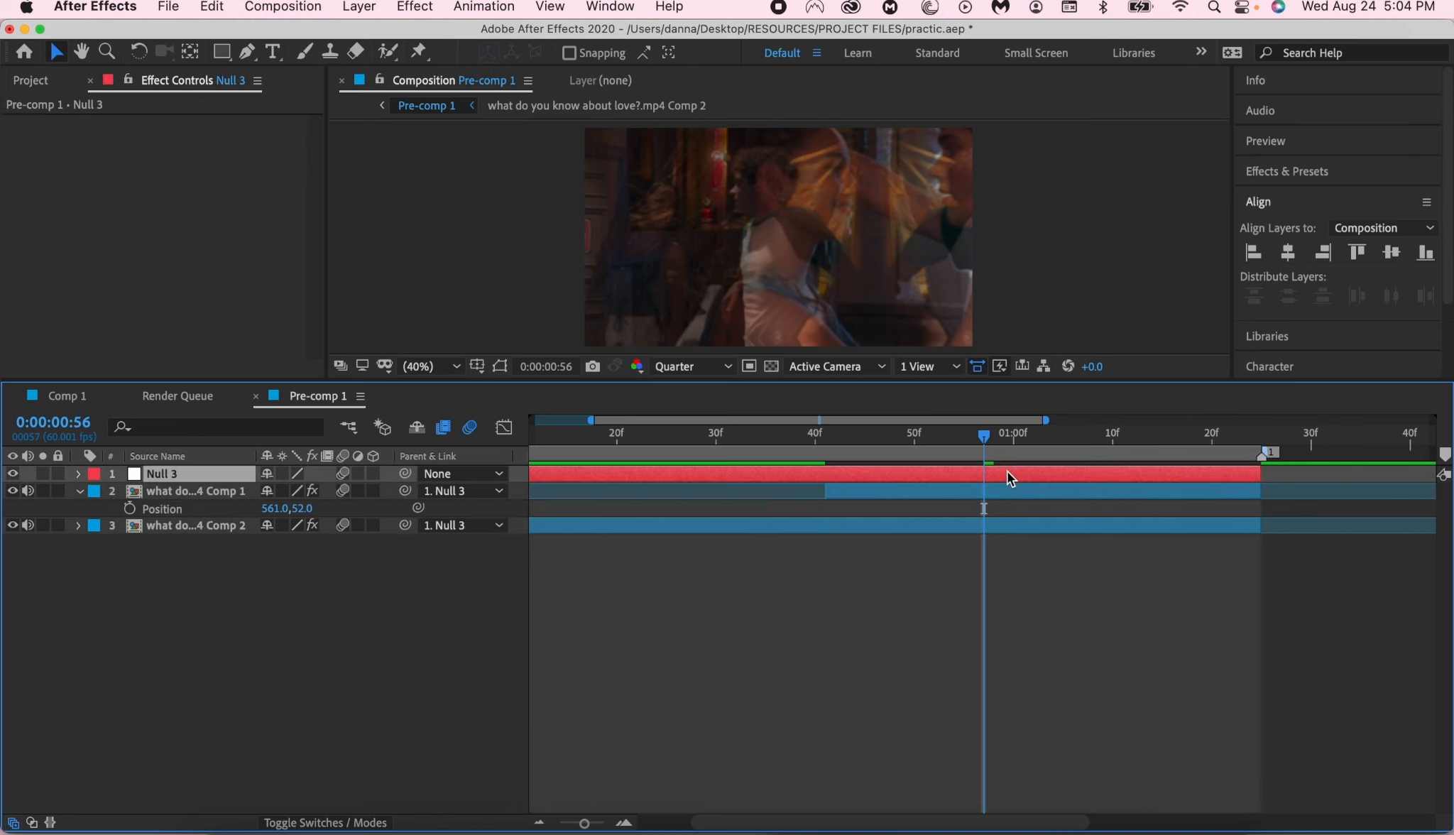
{"action": "key", "text": "o"}
{"action": "key", "text": "alt+shift+p"}
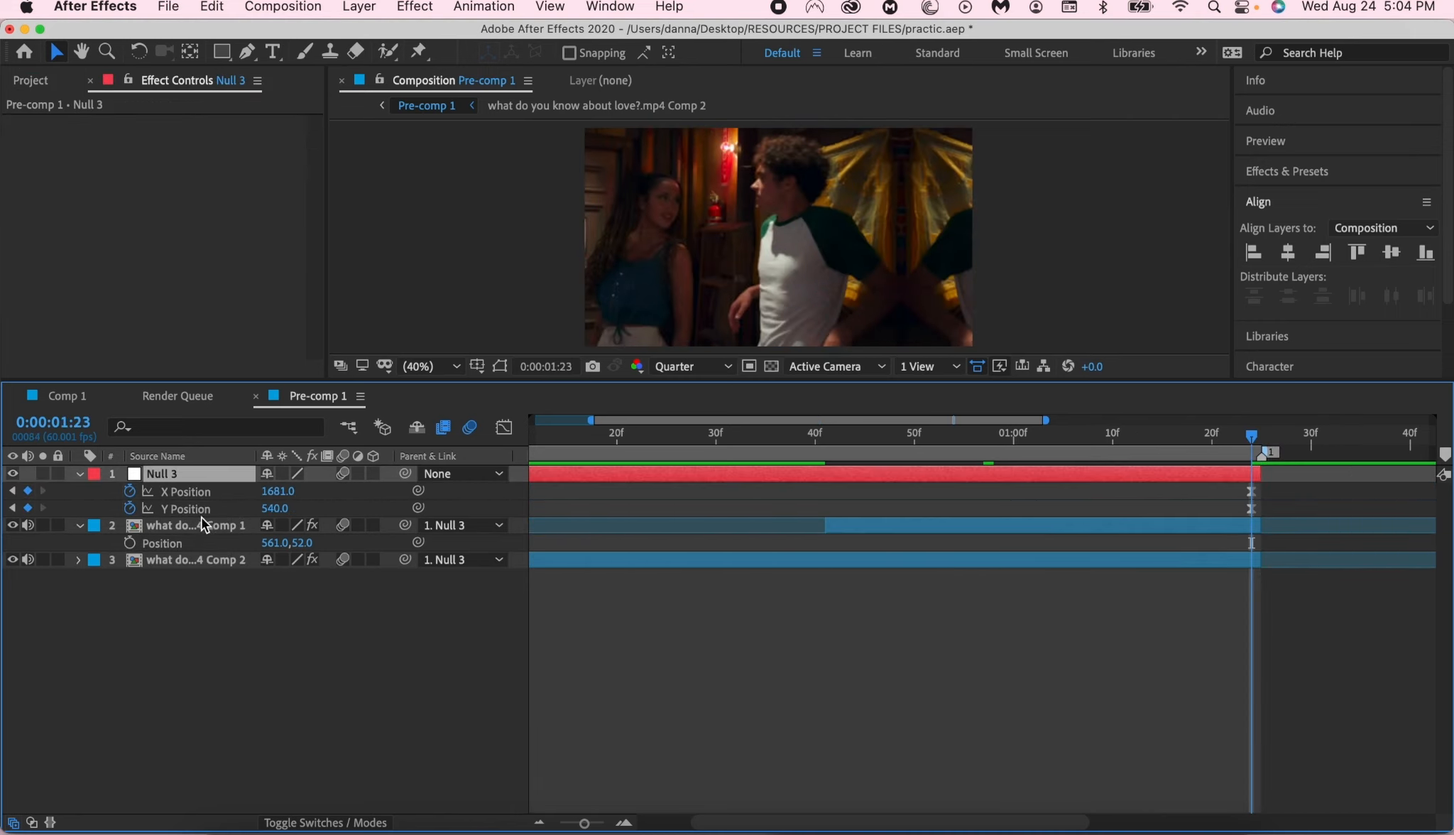
{"action": "left_click", "coordinate": [500, 365]}
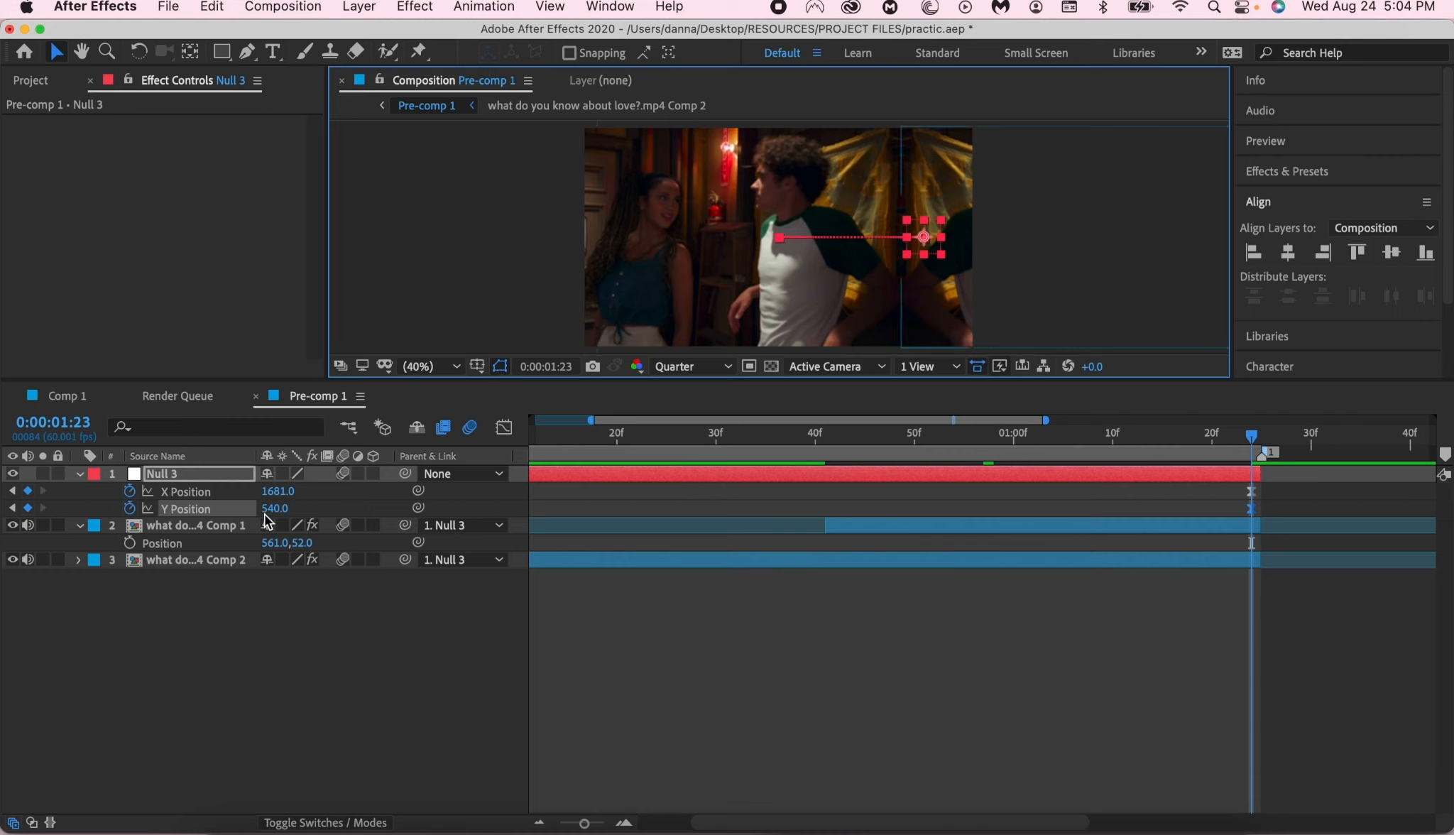
{"action": "left_click", "coordinate": [217, 497]}
{"action": "left_click", "coordinate": [217, 514]}
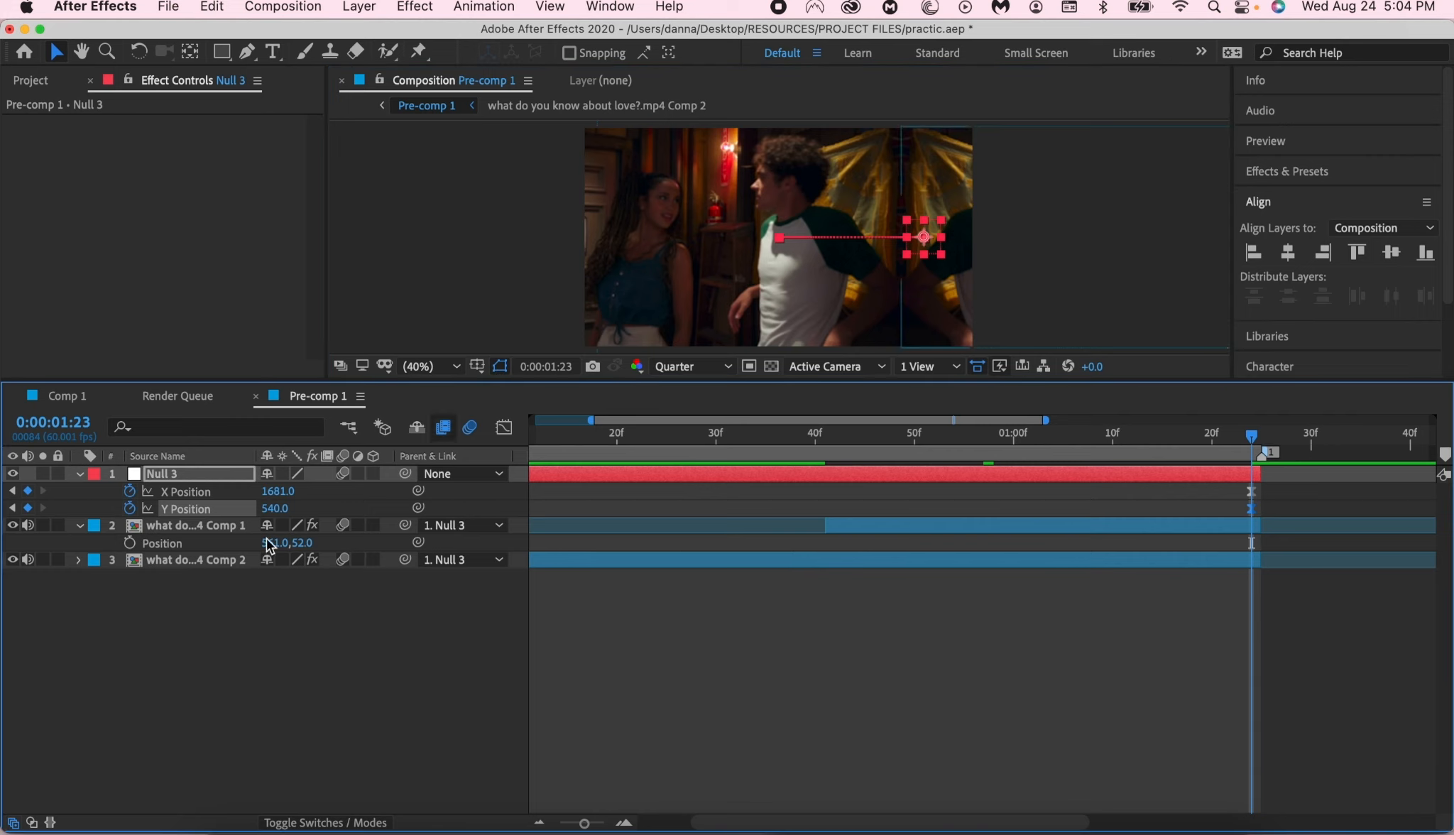
{"action": "left_click", "coordinate": [210, 493]}
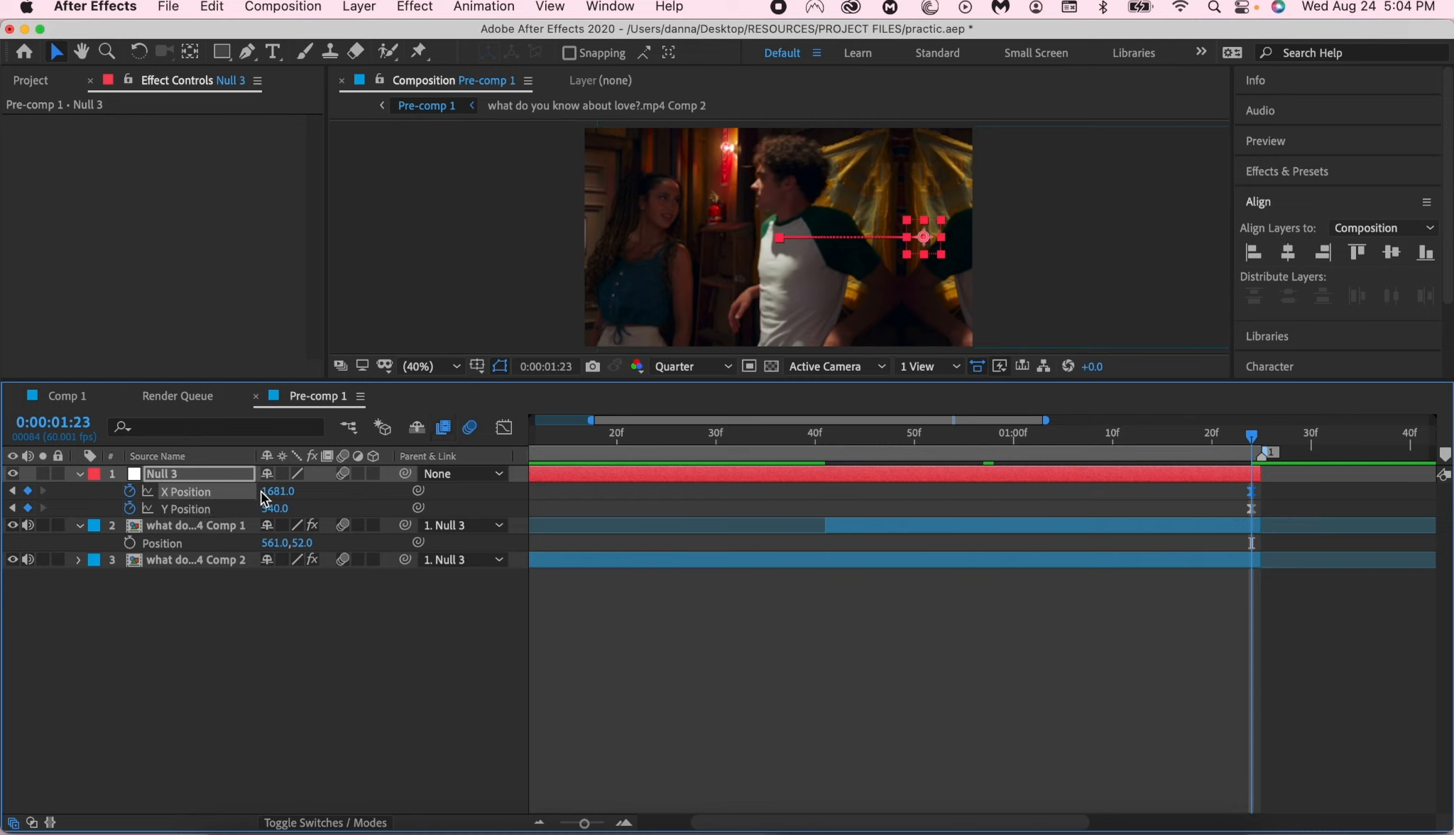
{"action": "left_click_drag", "start_coordinate": [277, 492], "coordinate": [22, 499]}
{"action": "left_click_drag", "start_coordinate": [279, 495], "coordinate": [56, 496]}
{"action": "left_click_drag", "start_coordinate": [280, 496], "coordinate": [5, 497]}
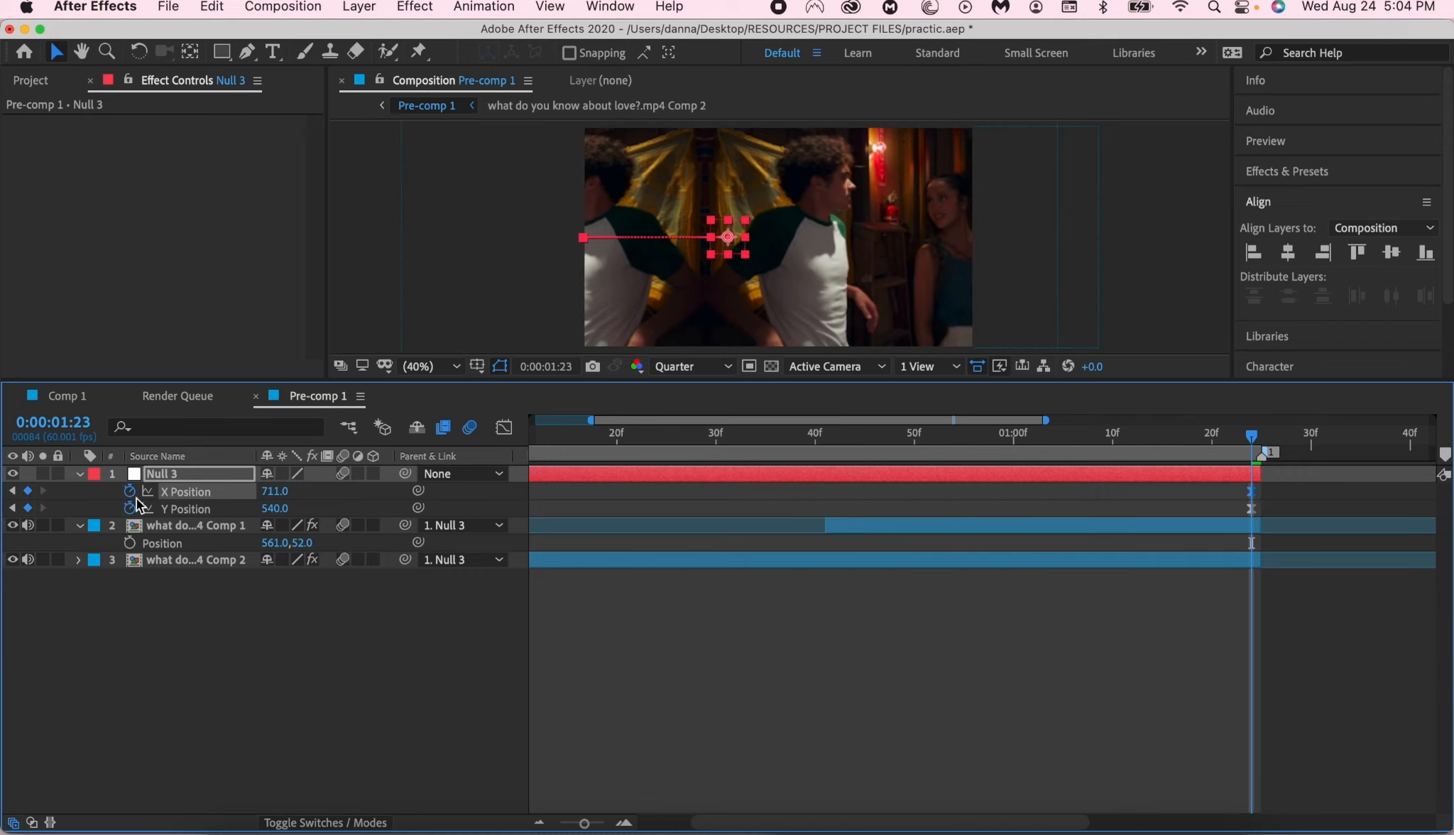
{"action": "left_click_drag", "start_coordinate": [276, 496], "coordinate": [46, 530]}
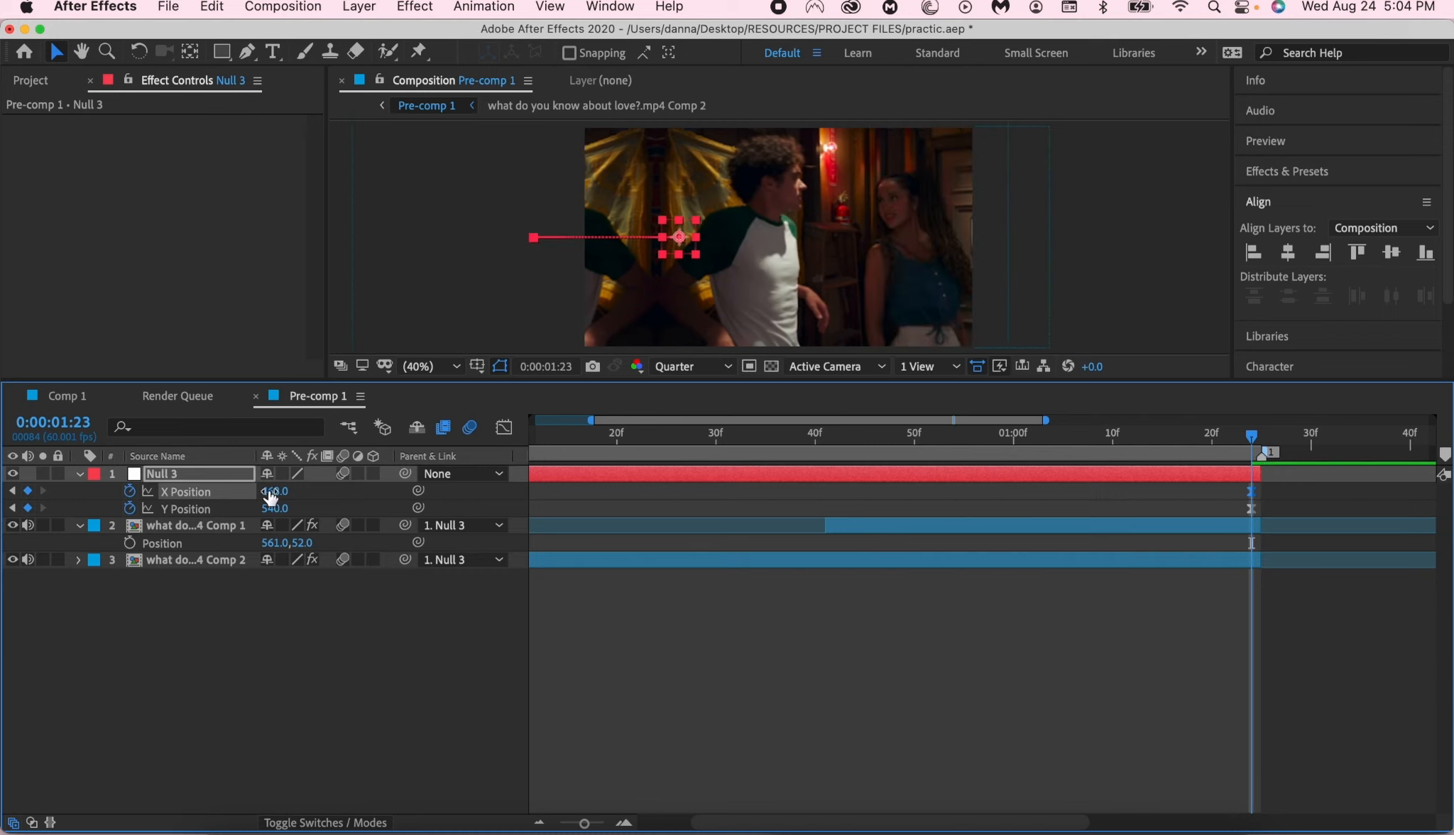
{"action": "left_click_drag", "start_coordinate": [277, 491], "coordinate": [5, 532]}
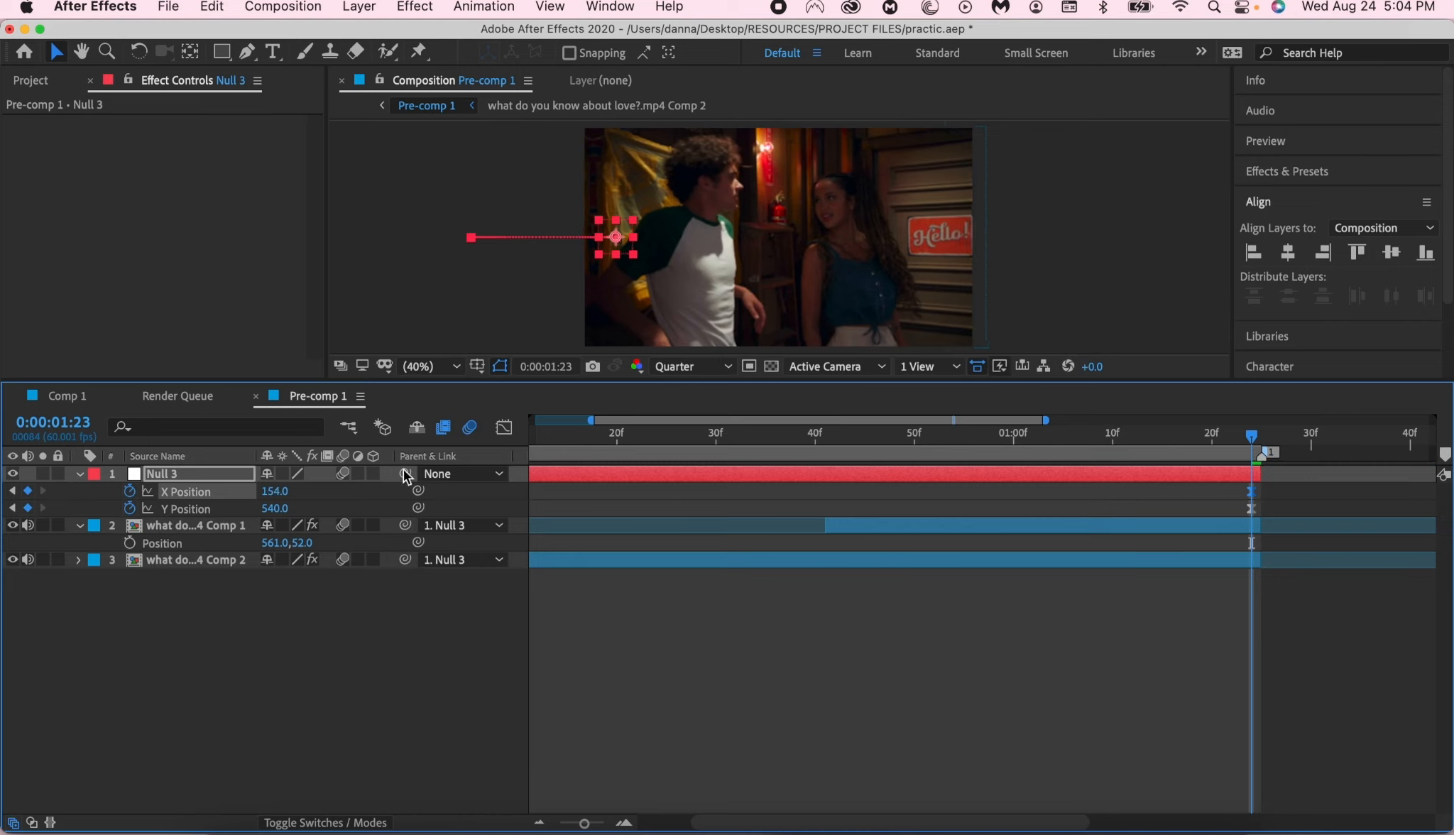
{"action": "left_click_drag", "start_coordinate": [276, 491], "coordinate": [210, 491]}
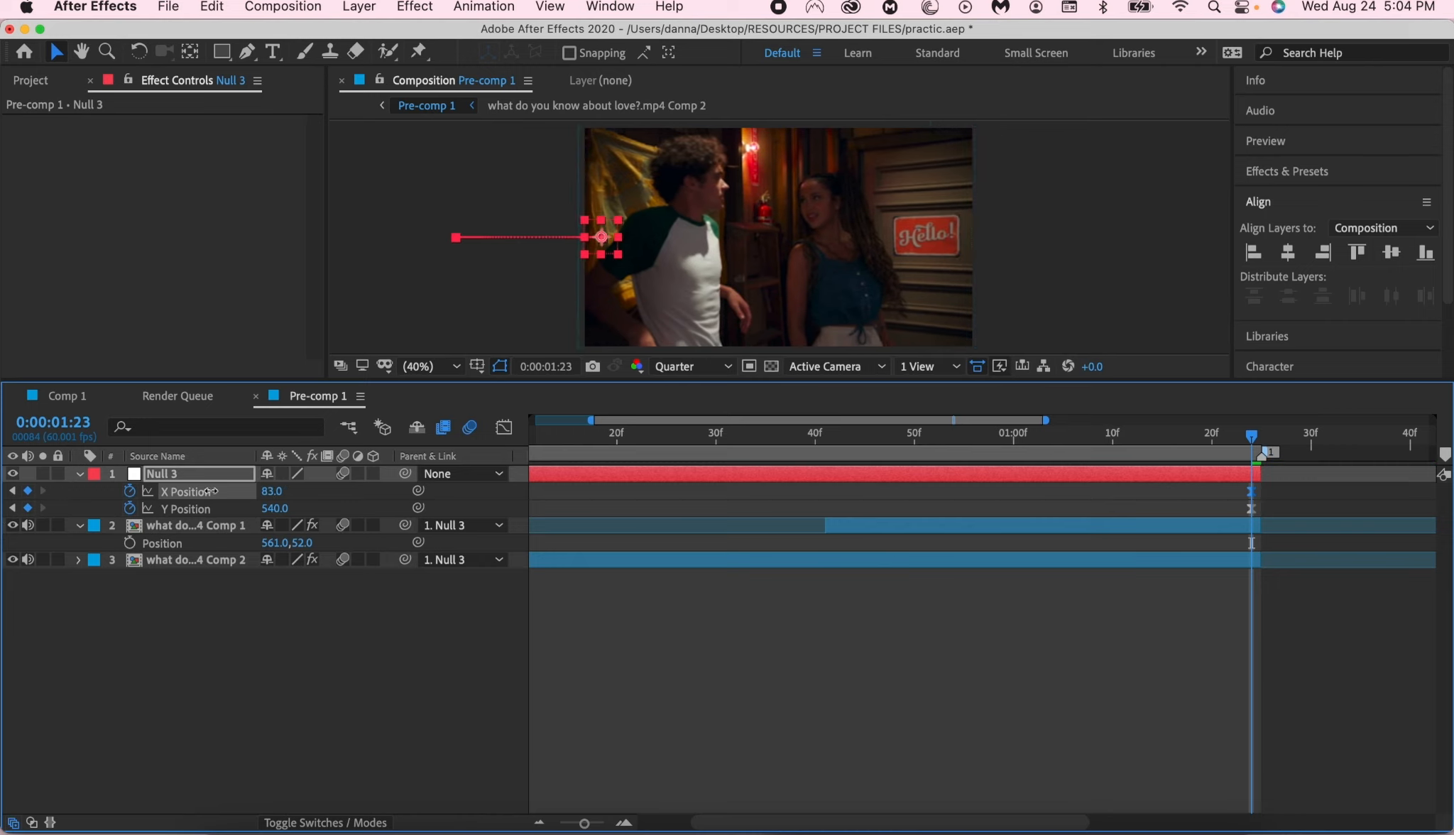
- Shorten the incoming ease handle on Null 3's final X Position keyframe in the value graph and preview the move from the start
{"action": "left_click", "coordinate": [504, 428]}
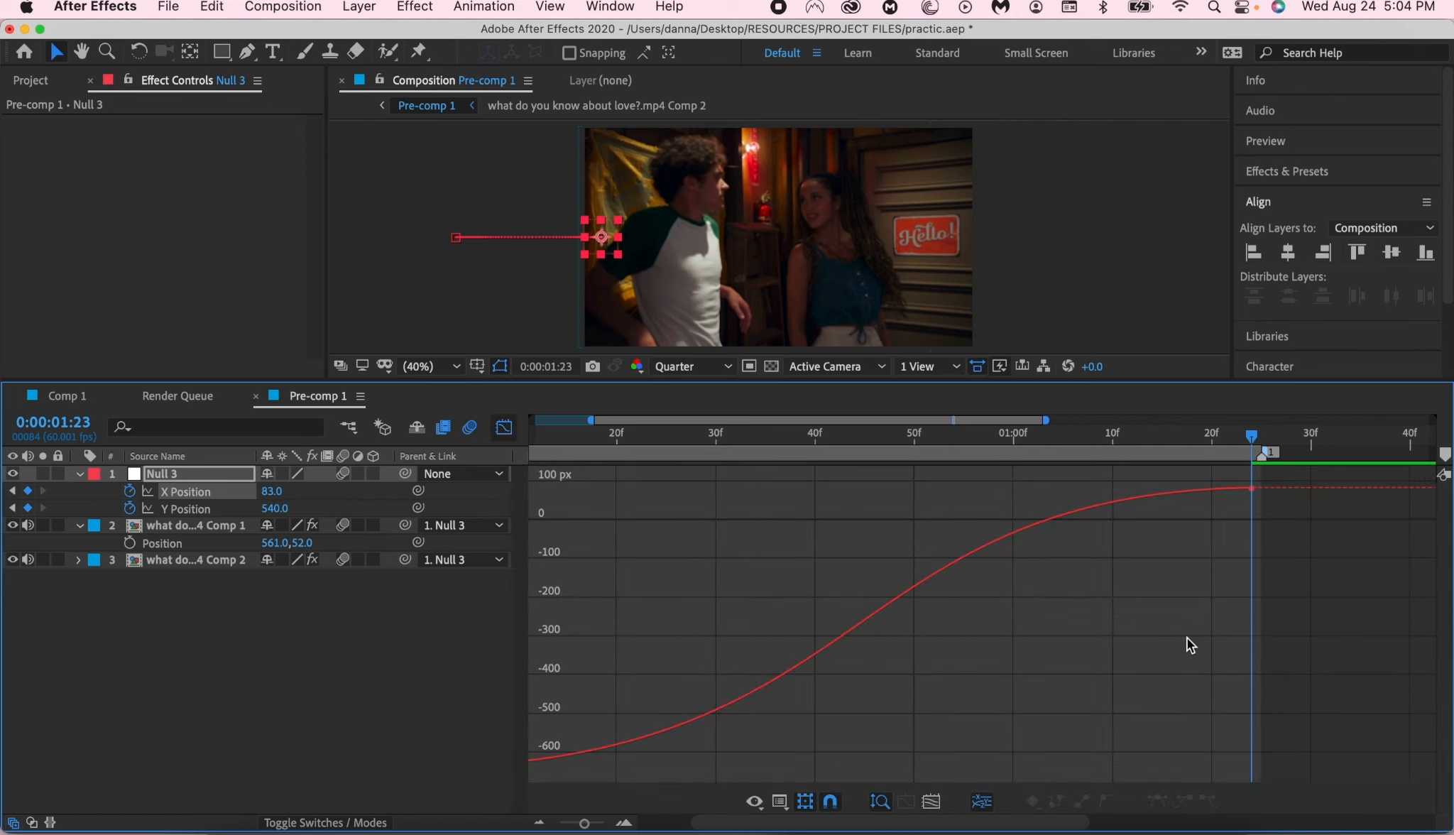
{"action": "left_click_drag", "start_coordinate": [1189, 639], "coordinate": [1323, 477]}
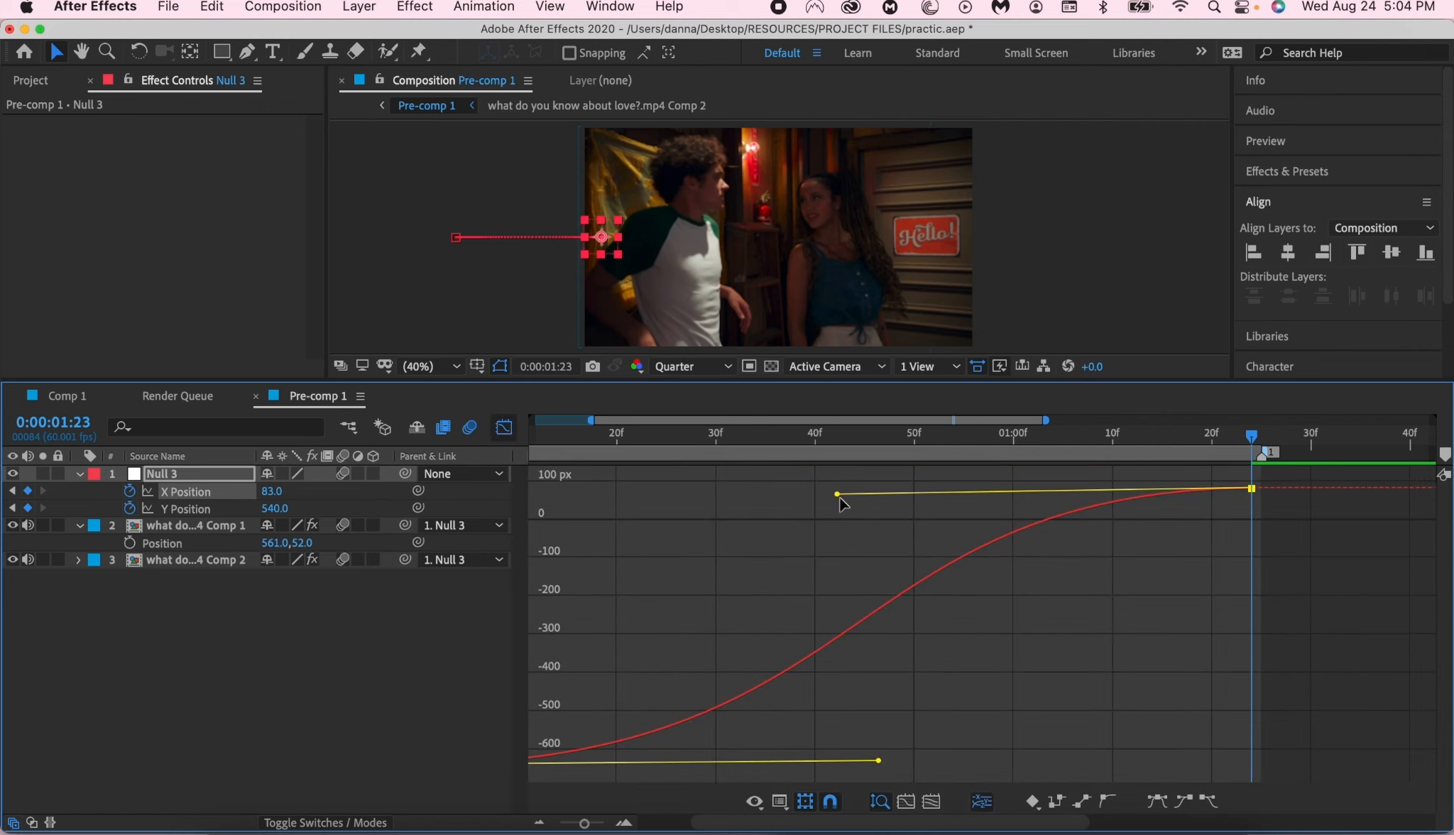
{"action": "left_click_drag", "start_coordinate": [839, 498], "coordinate": [880, 490]}
{"action": "key", "text": "Home"}
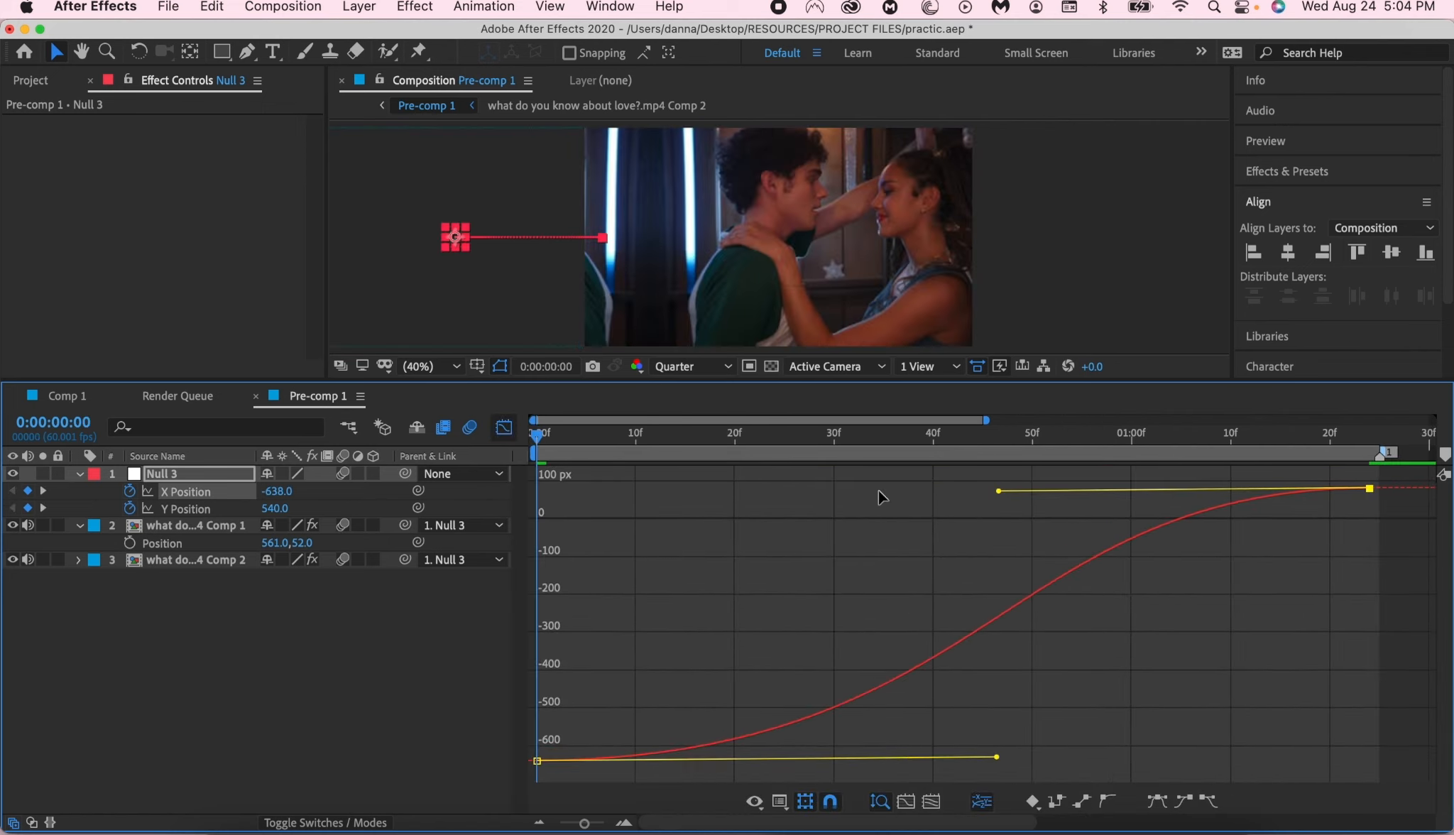
{"action": "key", "text": "space"}
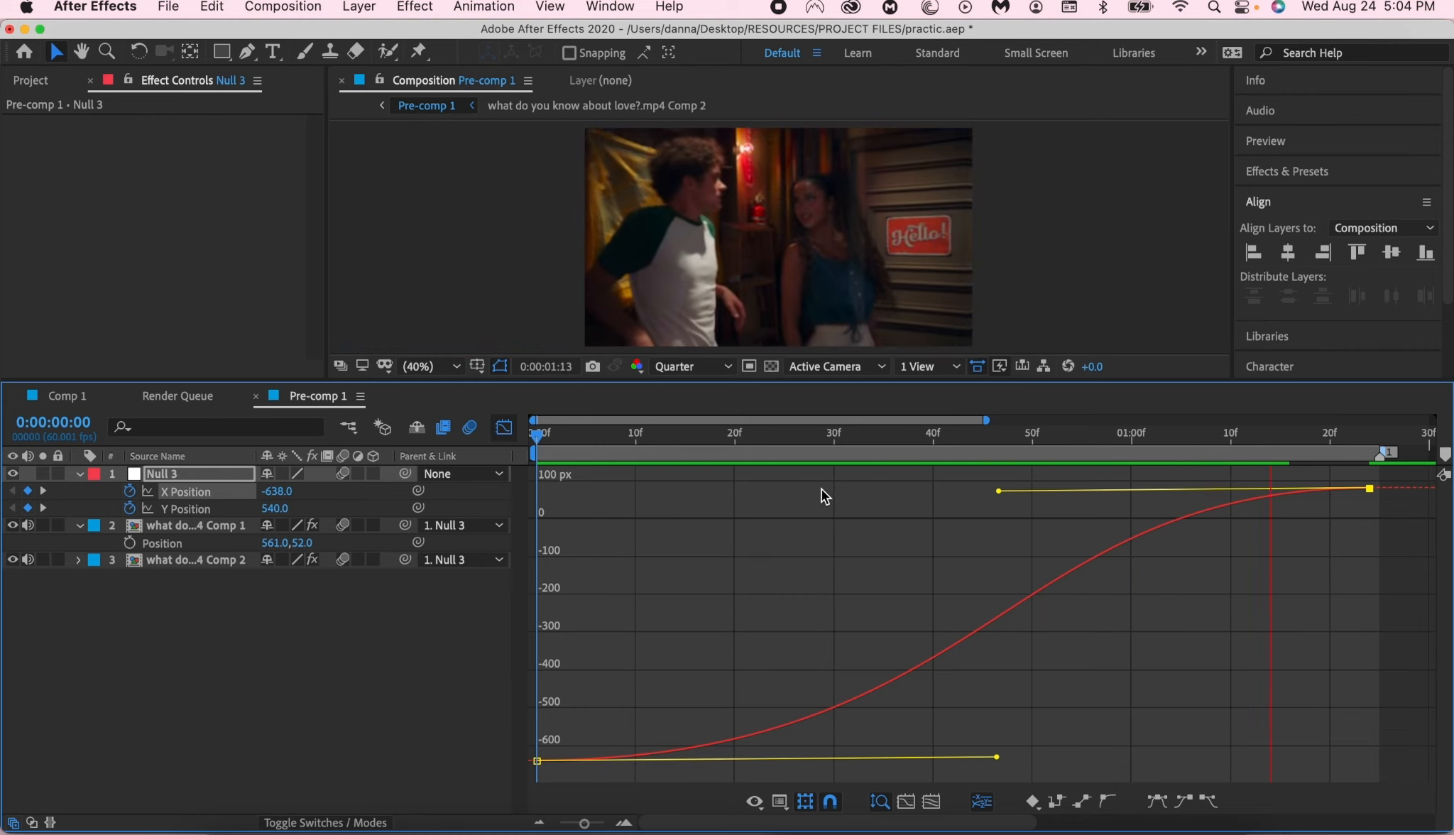
{"action": "key", "text": "space"}
{"action": "left_click", "coordinate": [506, 430]}
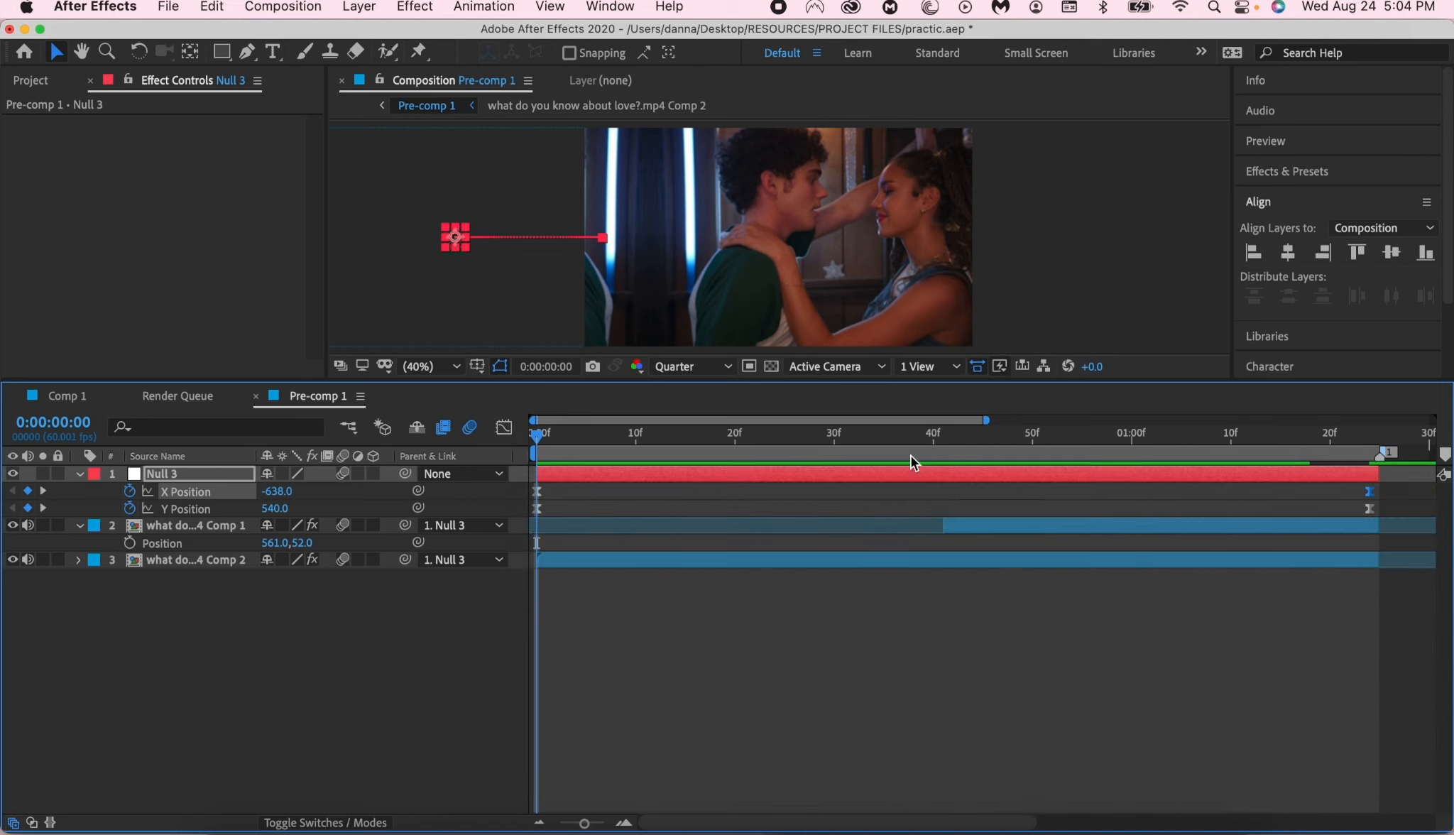
- Set Null 3's X Position to 1026.0 on the keyframe at 0:00:00:00
{"action": "left_click_drag", "start_coordinate": [913, 444], "coordinate": [402, 522]}
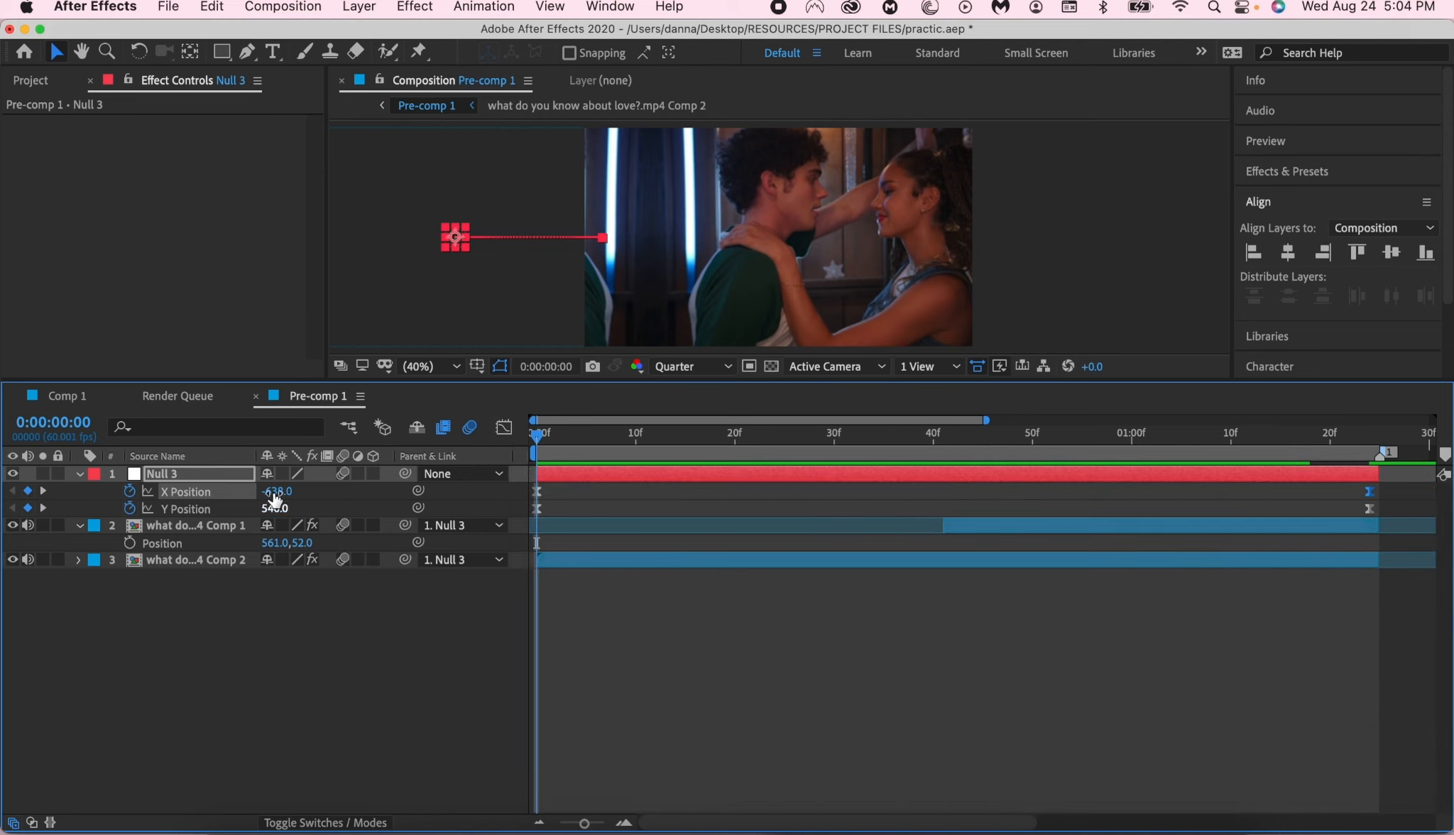
{"action": "left_click_drag", "start_coordinate": [275, 493], "coordinate": [987, 524]}
{"action": "left_click_drag", "start_coordinate": [277, 495], "coordinate": [1037, 589]}
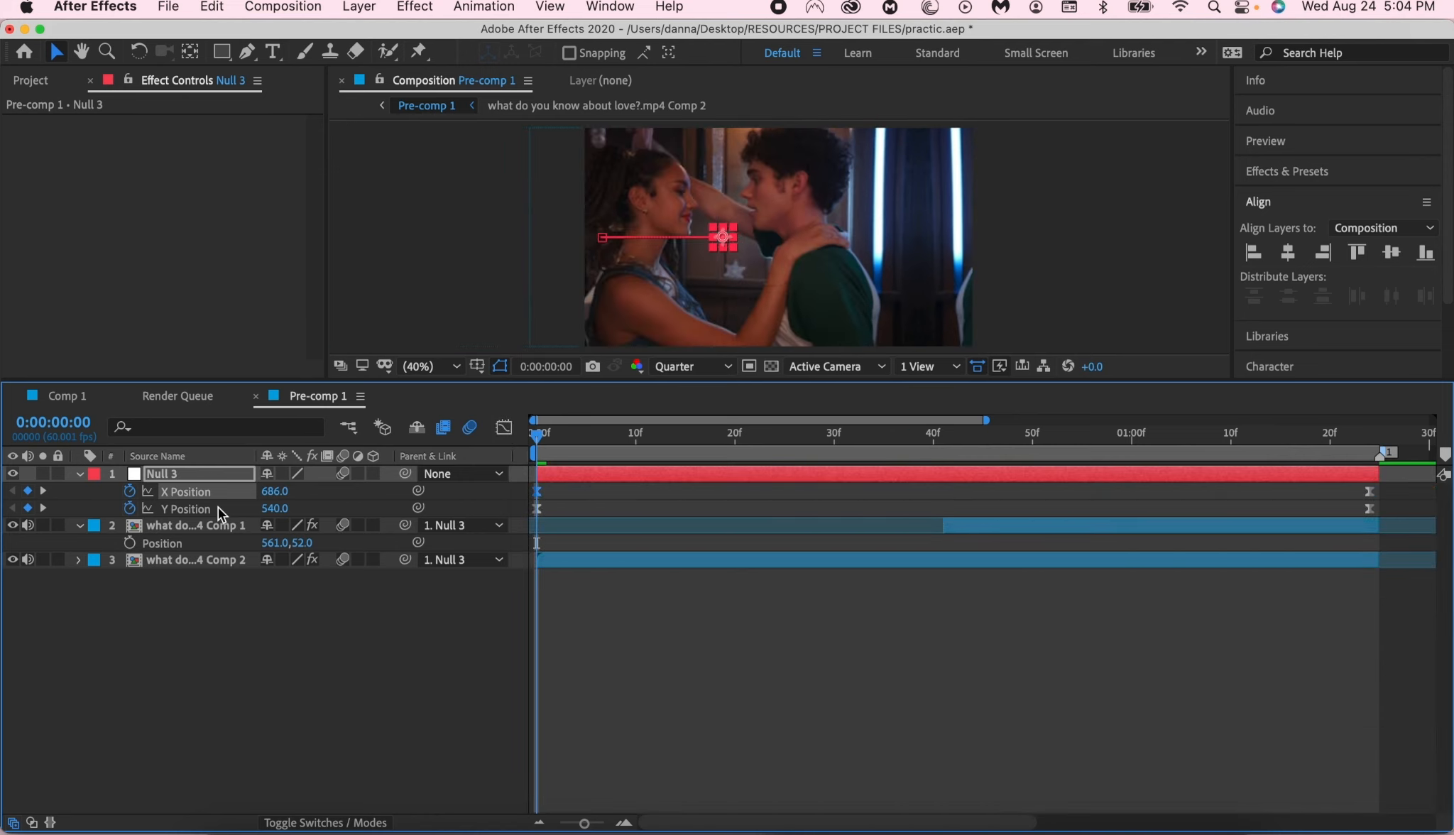
{"action": "left_click_drag", "start_coordinate": [274, 491], "coordinate": [659, 526]}
- Preview the transition in Pre-comp 1 alongside Null 3's X Position curve and return to the layer-bar view
{"action": "left_click", "coordinate": [505, 428]}
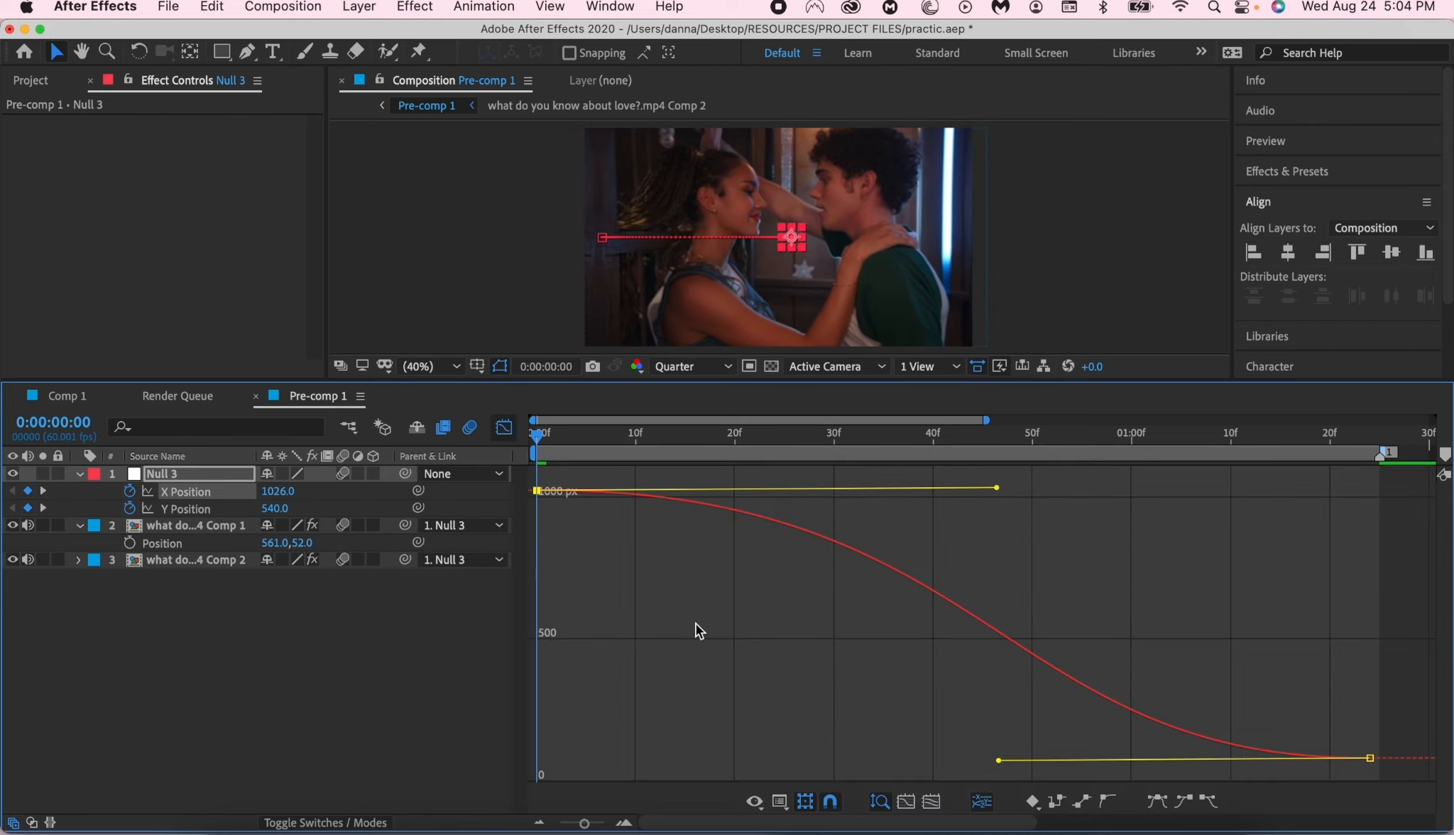
{"action": "key", "text": "space"}
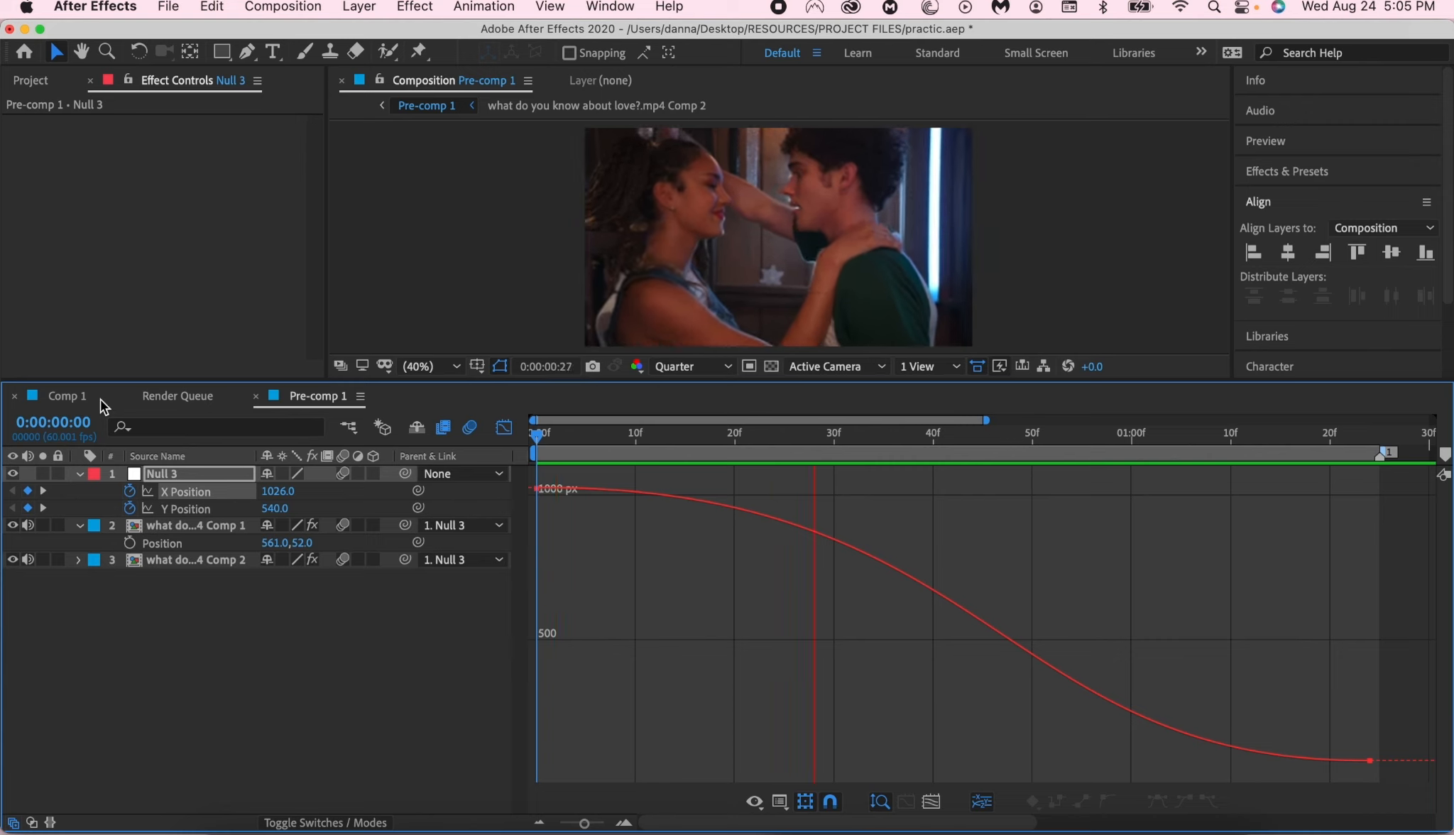
{"action": "left_click", "coordinate": [504, 429]}
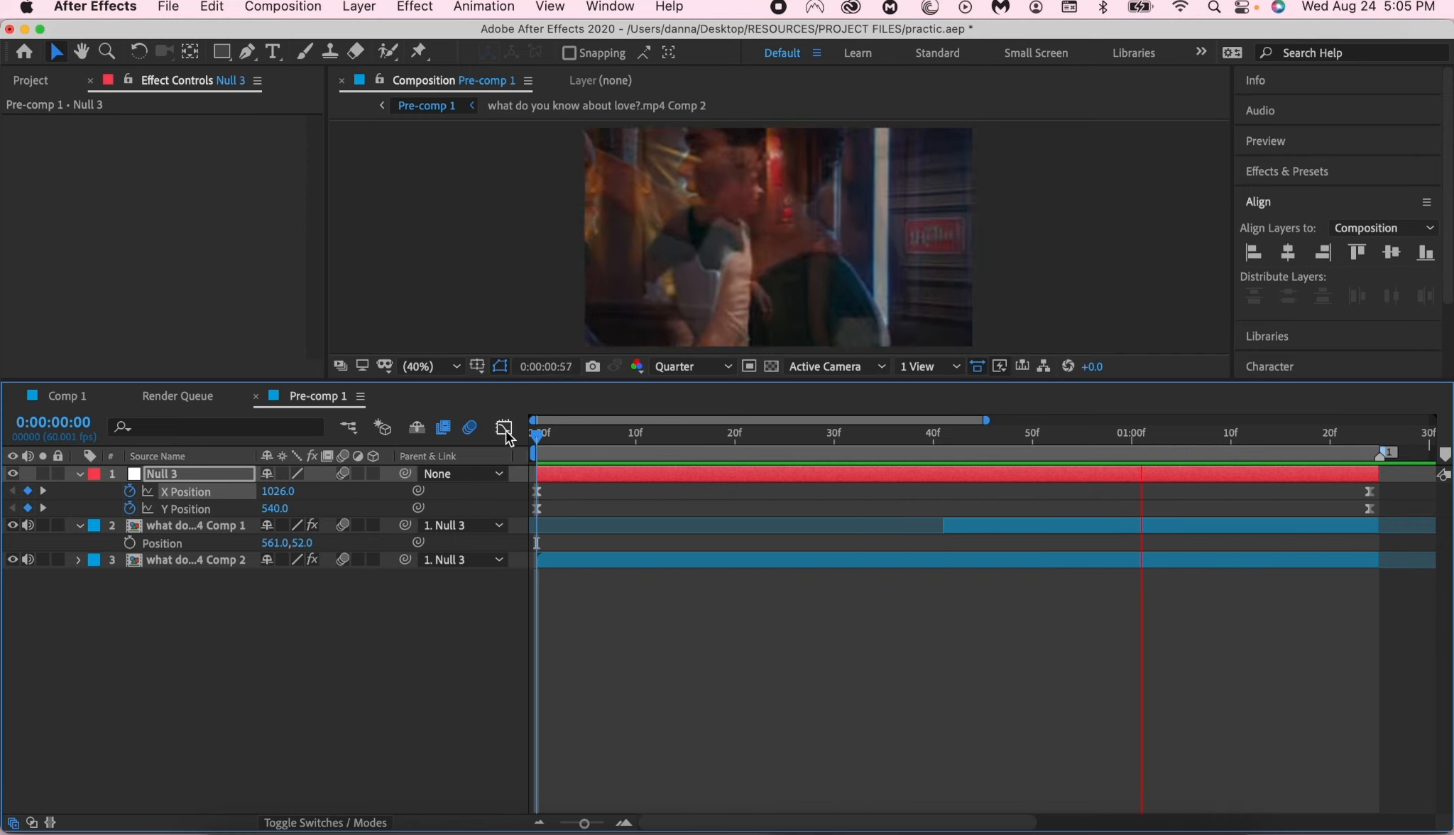
- Preview the revised transition with the S_BlurMoCurves effect in Comp 1 from the start
{"action": "left_click", "coordinate": [90, 400]}
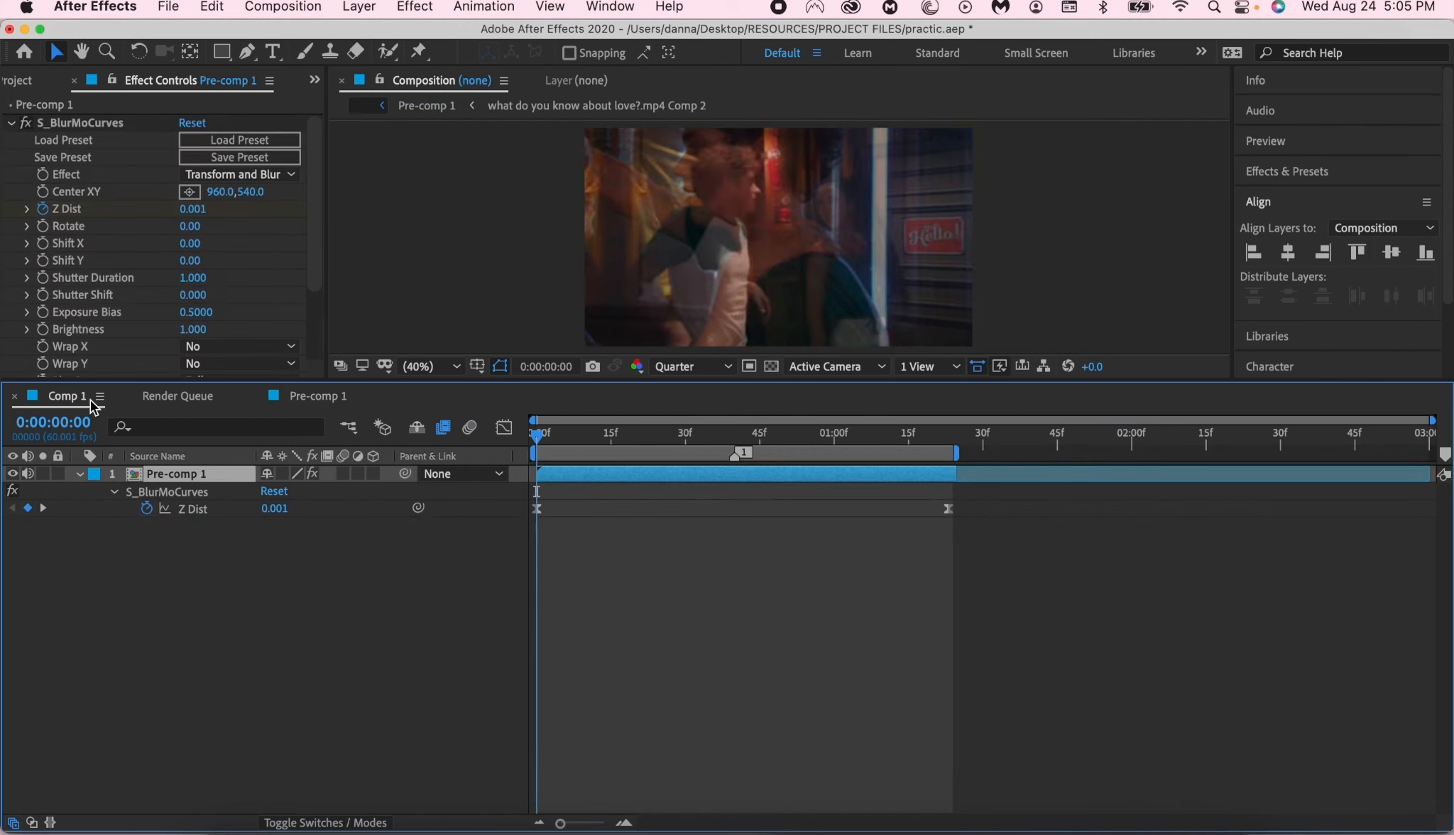
{"action": "key", "text": "space"}
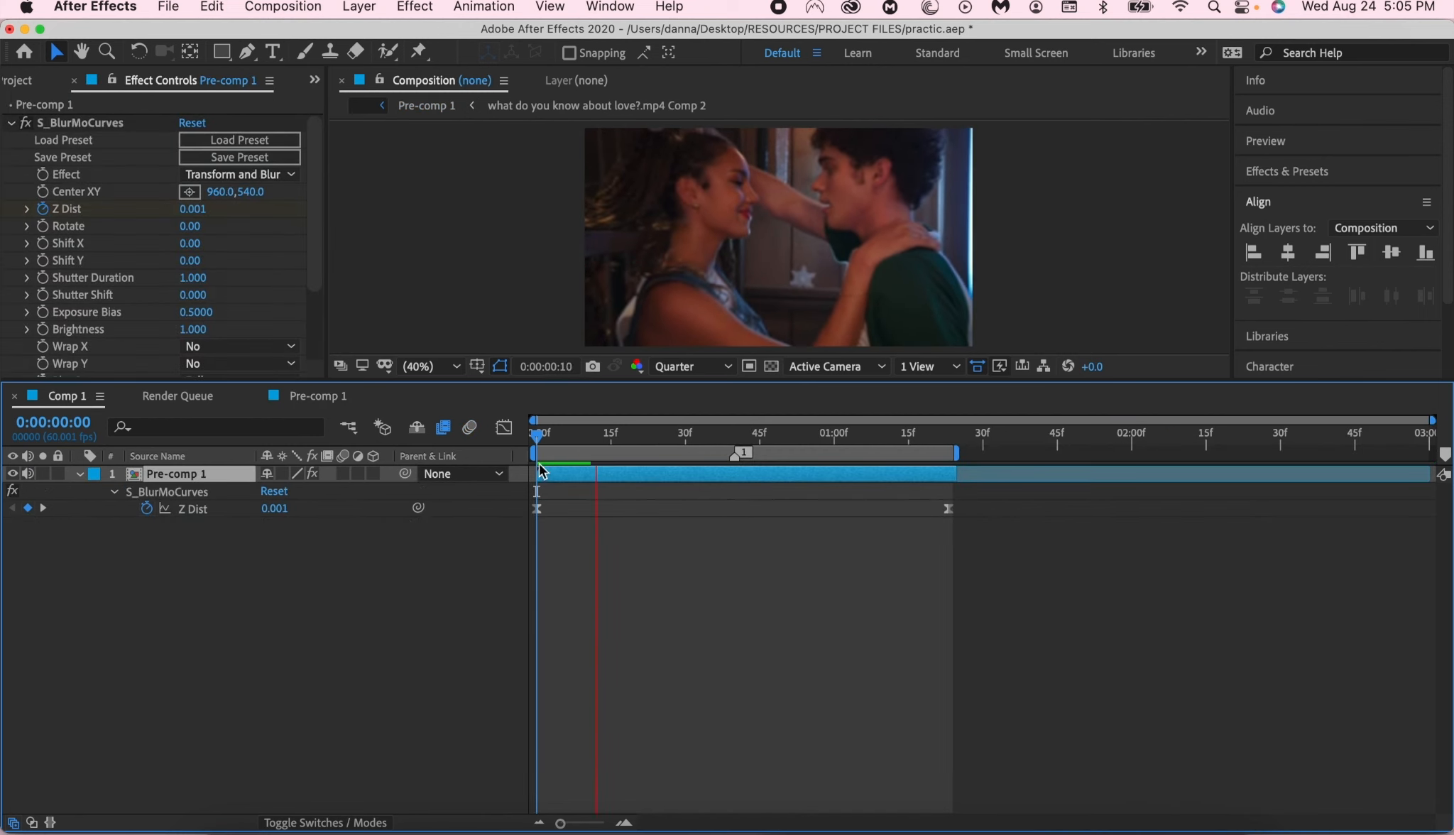
{"action": "left_click", "coordinate": [538, 435]}
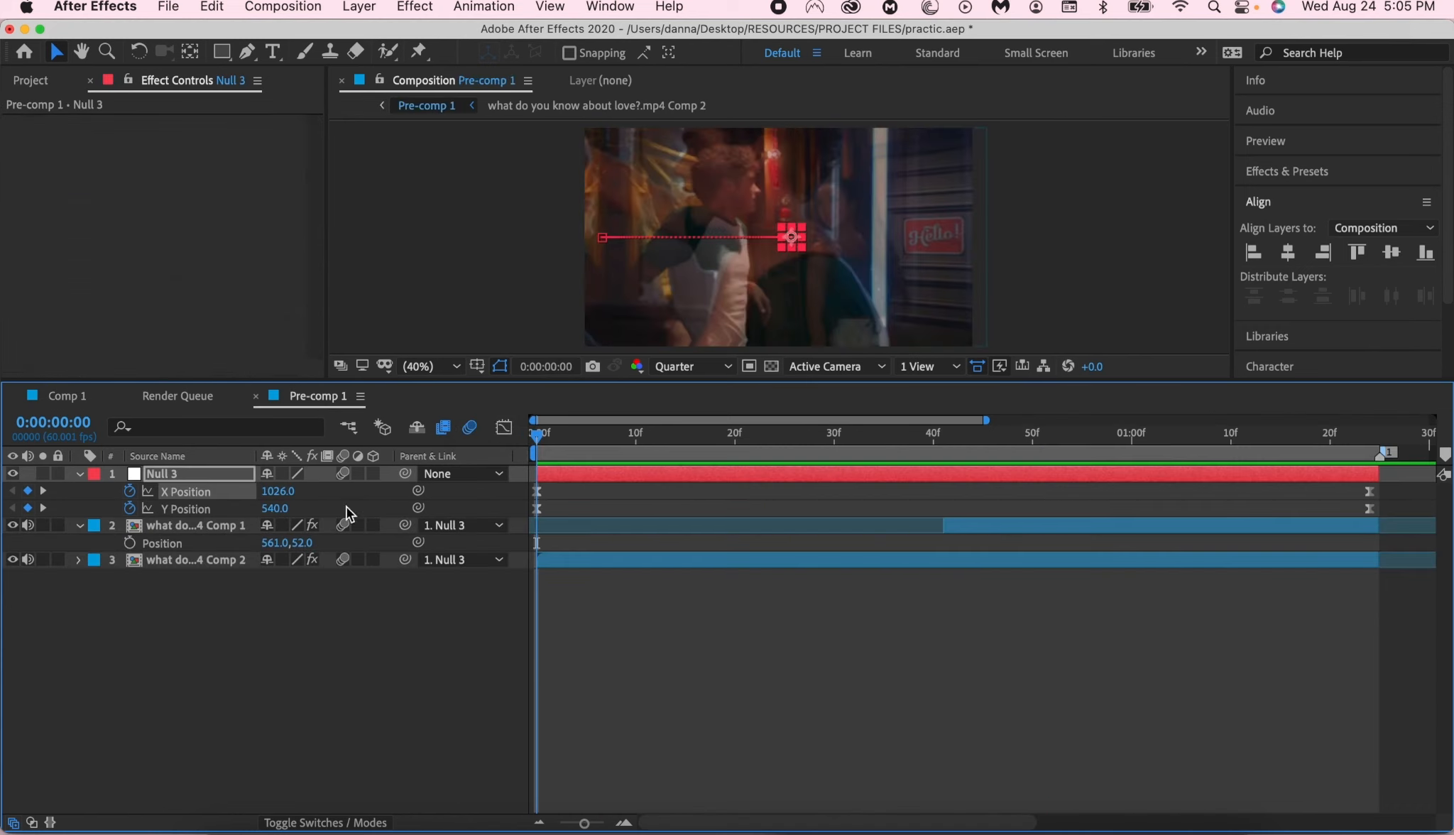
- Turn off motion blur on the layers in Pre-comp 1 and preview the transition without it, with the clips' effects listed
{"action": "left_click", "coordinate": [605, 651]}
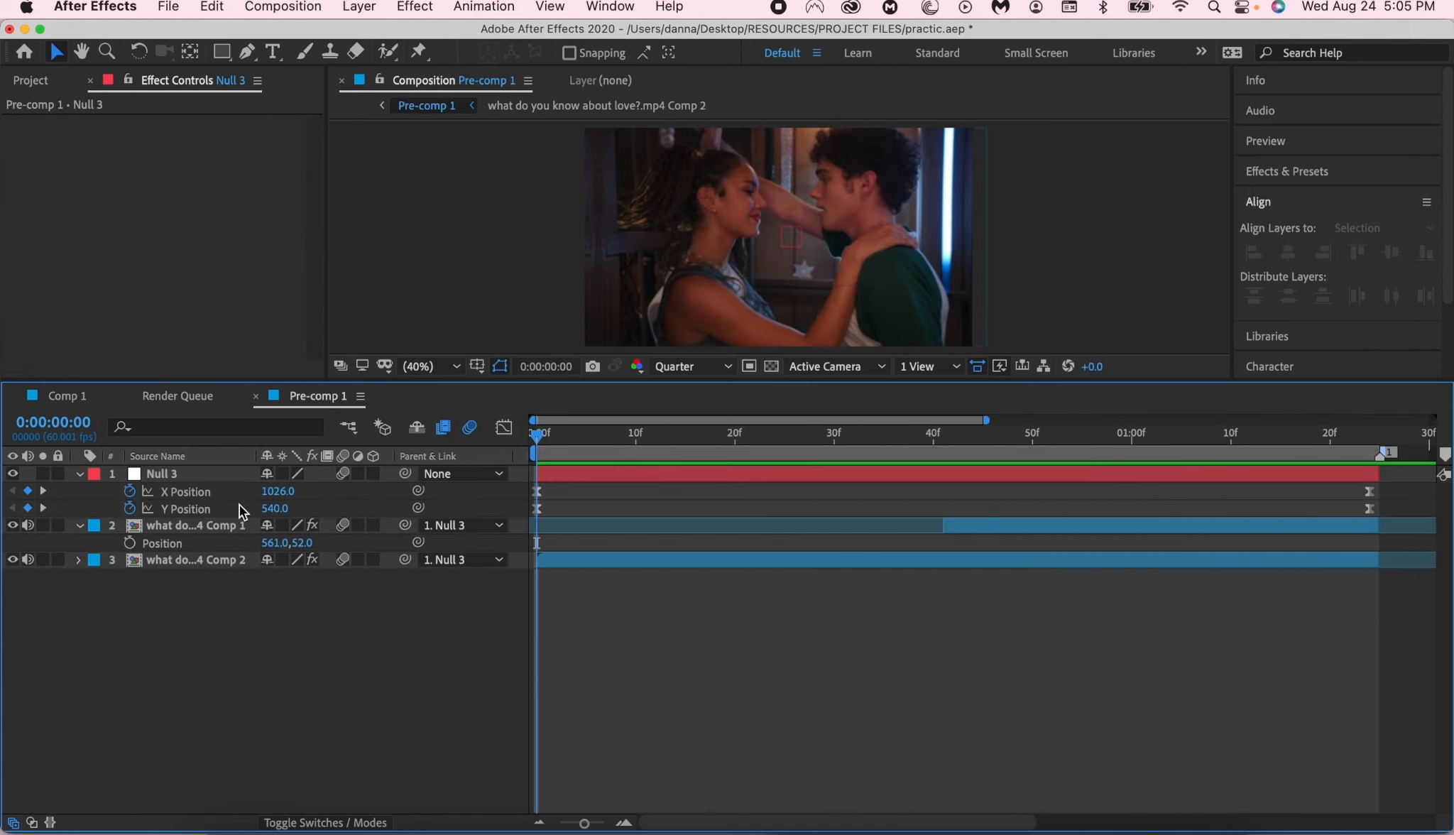
{"action": "key", "text": "e"}
{"action": "left_click", "coordinate": [343, 490]}
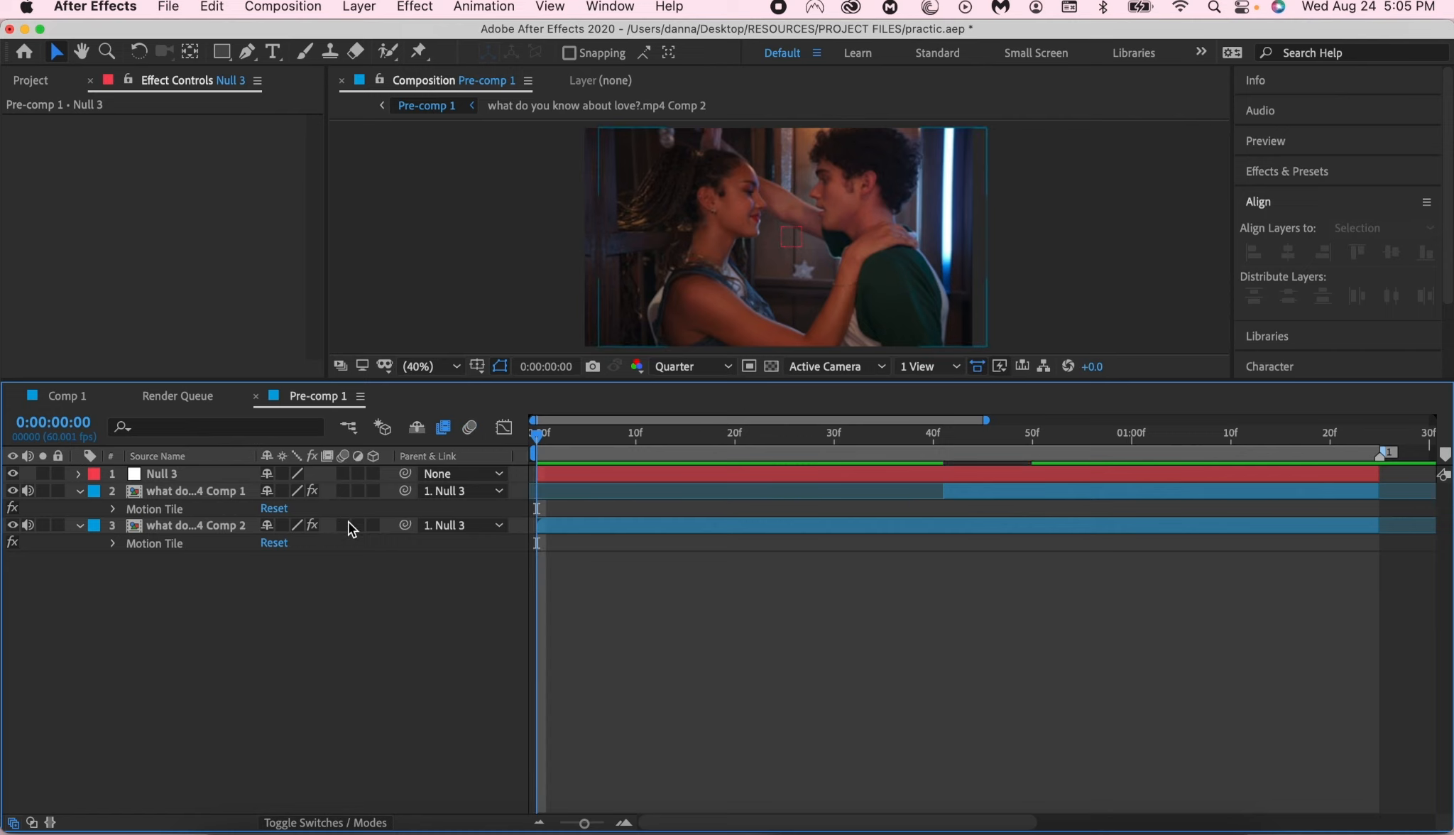
{"action": "left_click", "coordinate": [348, 525]}
{"action": "key", "text": "space"}
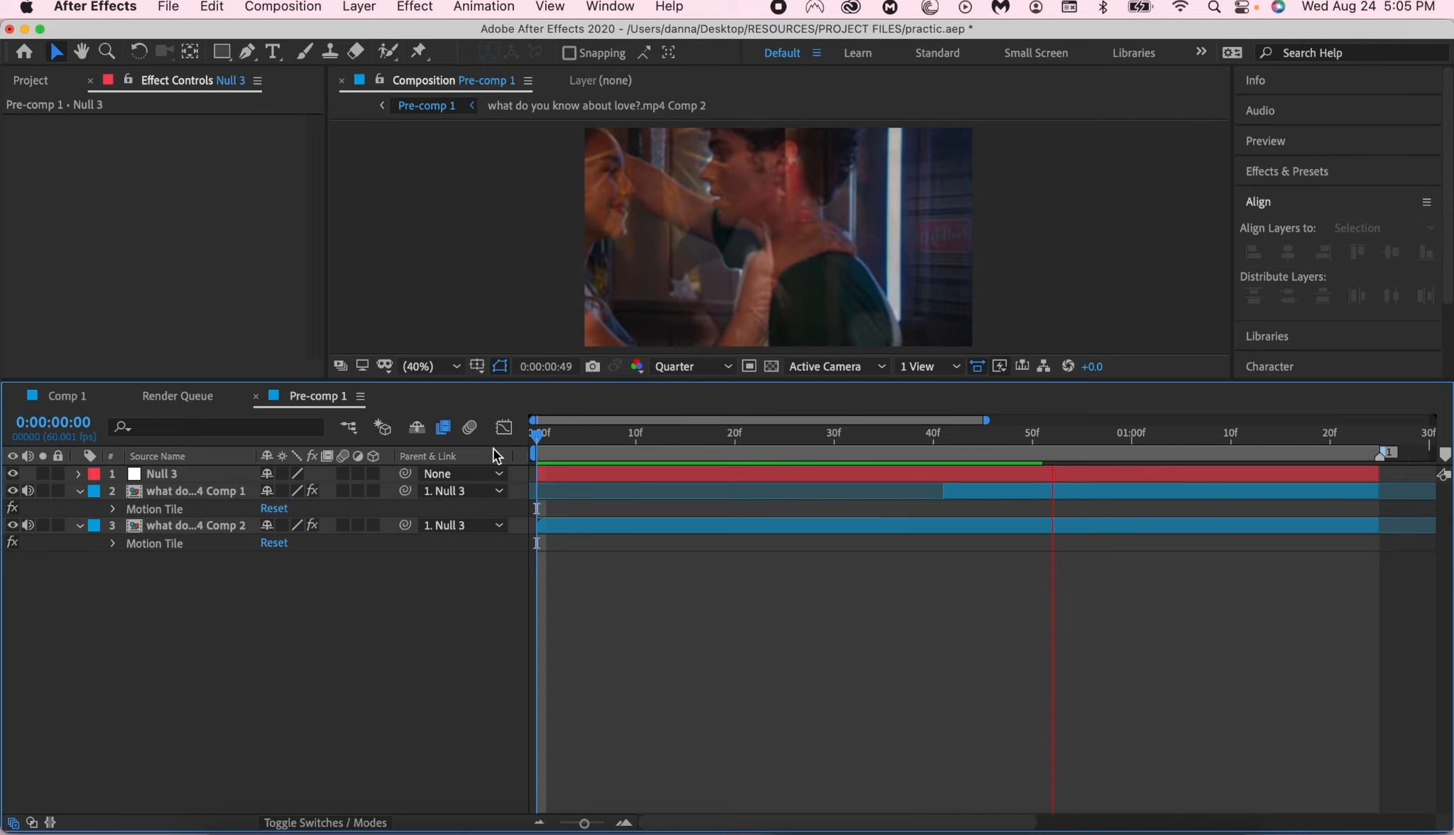
{"action": "key", "text": "space"}
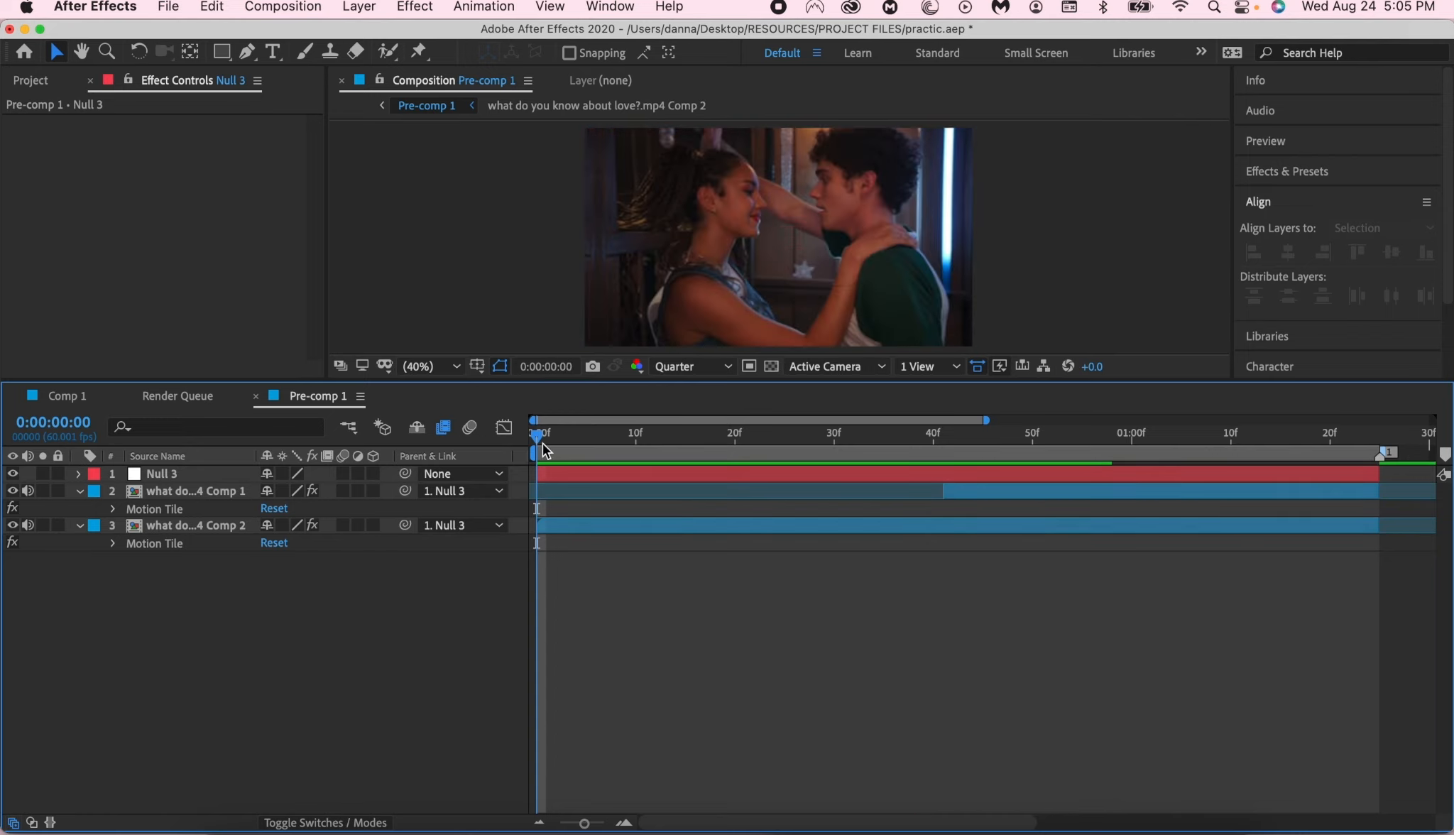
{"action": "key", "text": "space"}
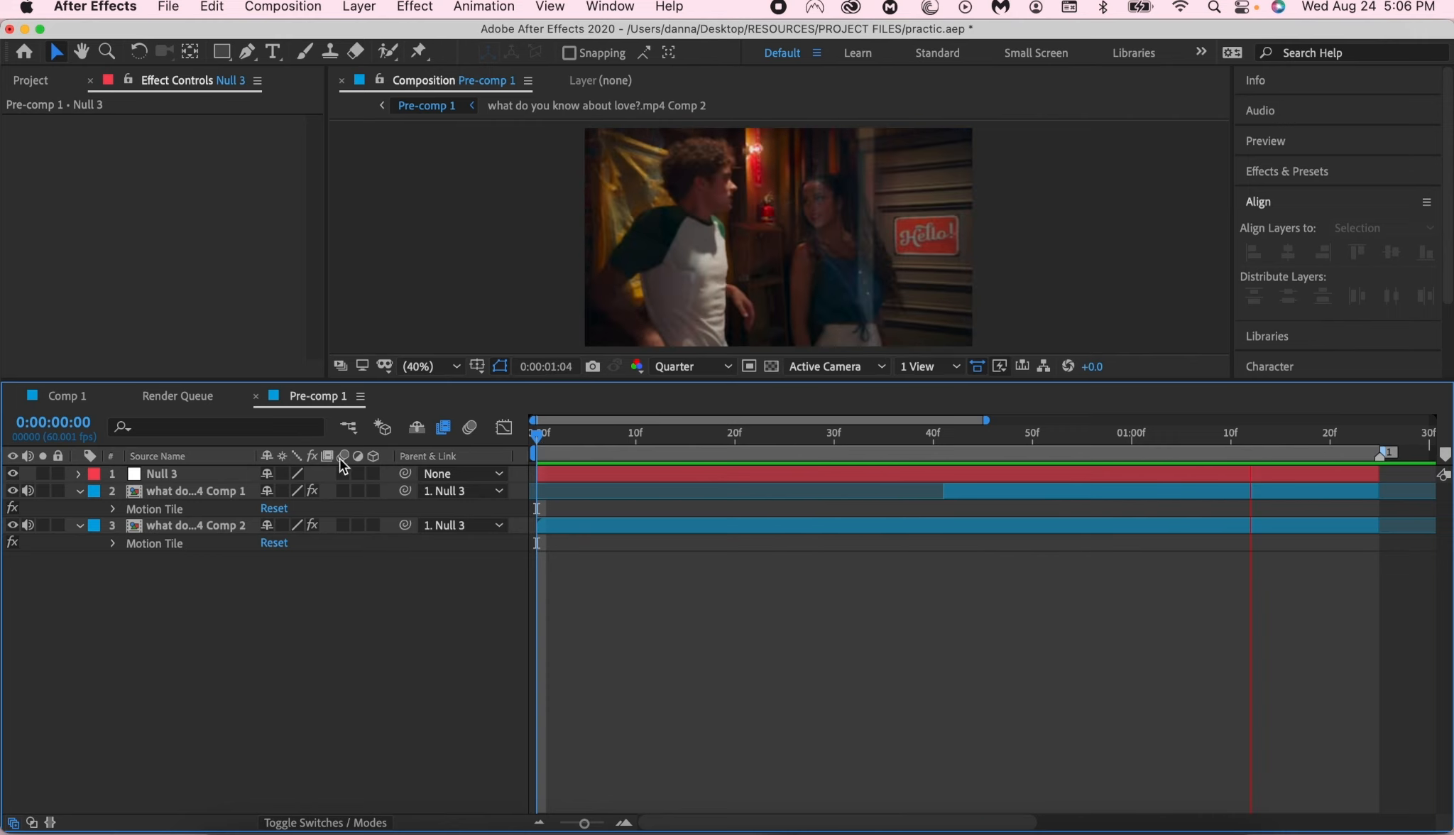
{"action": "key", "text": "space"}
- Re-enable motion blur on both clip layers in Pre-comp 1 and collapse their listed effects
{"action": "left_click", "coordinate": [355, 493]}
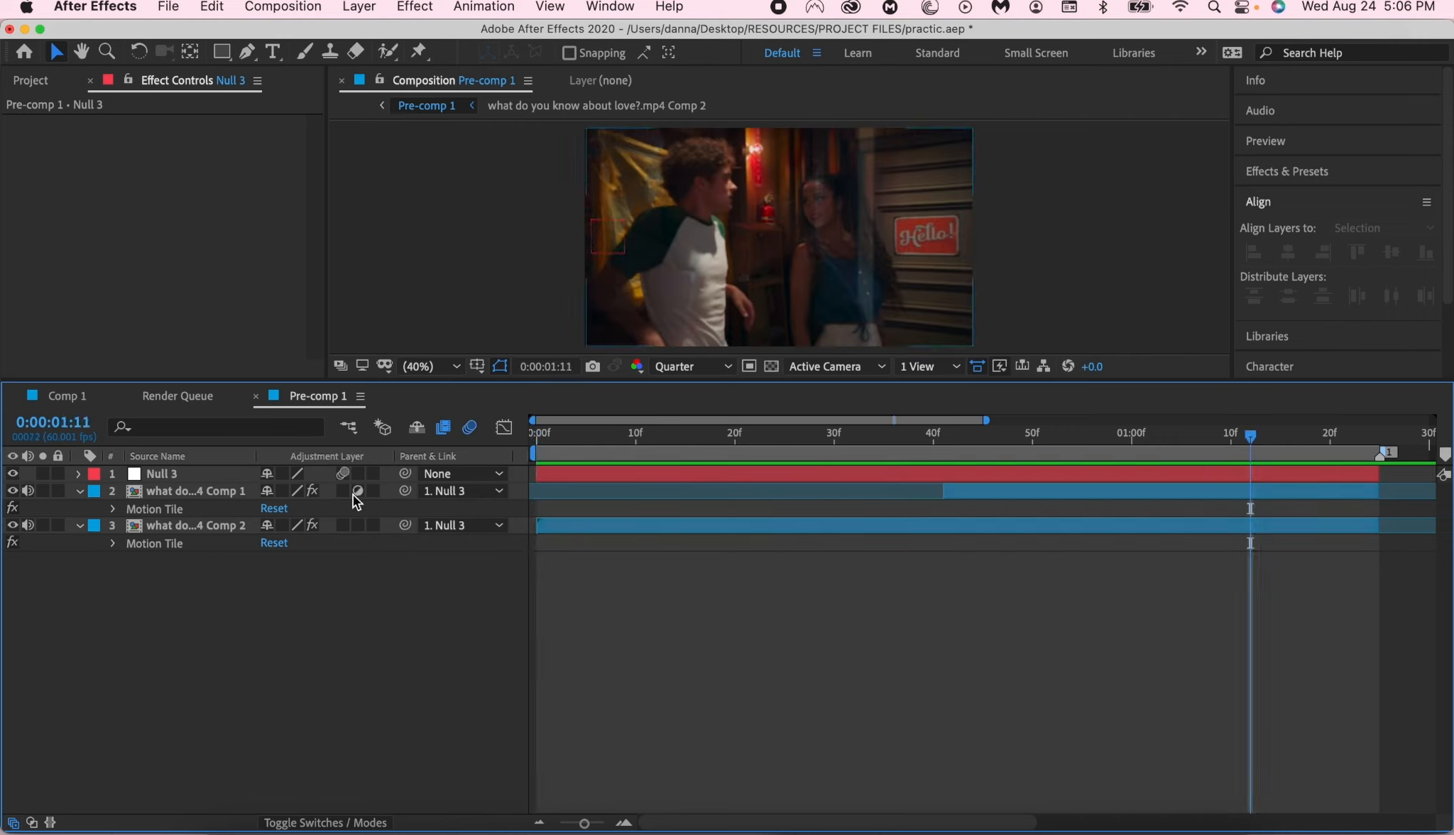
{"action": "left_click", "coordinate": [343, 492]}
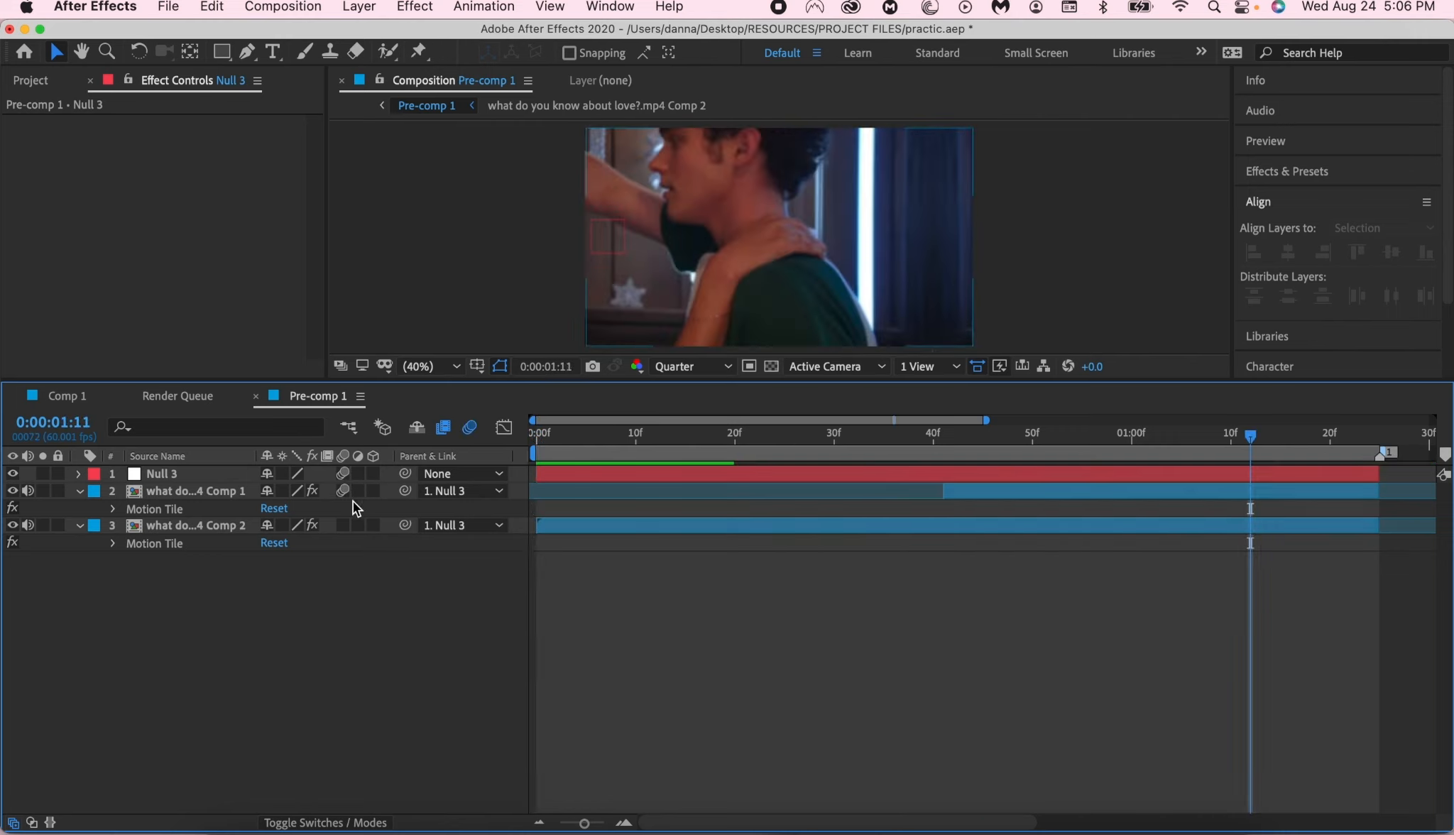
{"action": "left_click", "coordinate": [343, 526]}
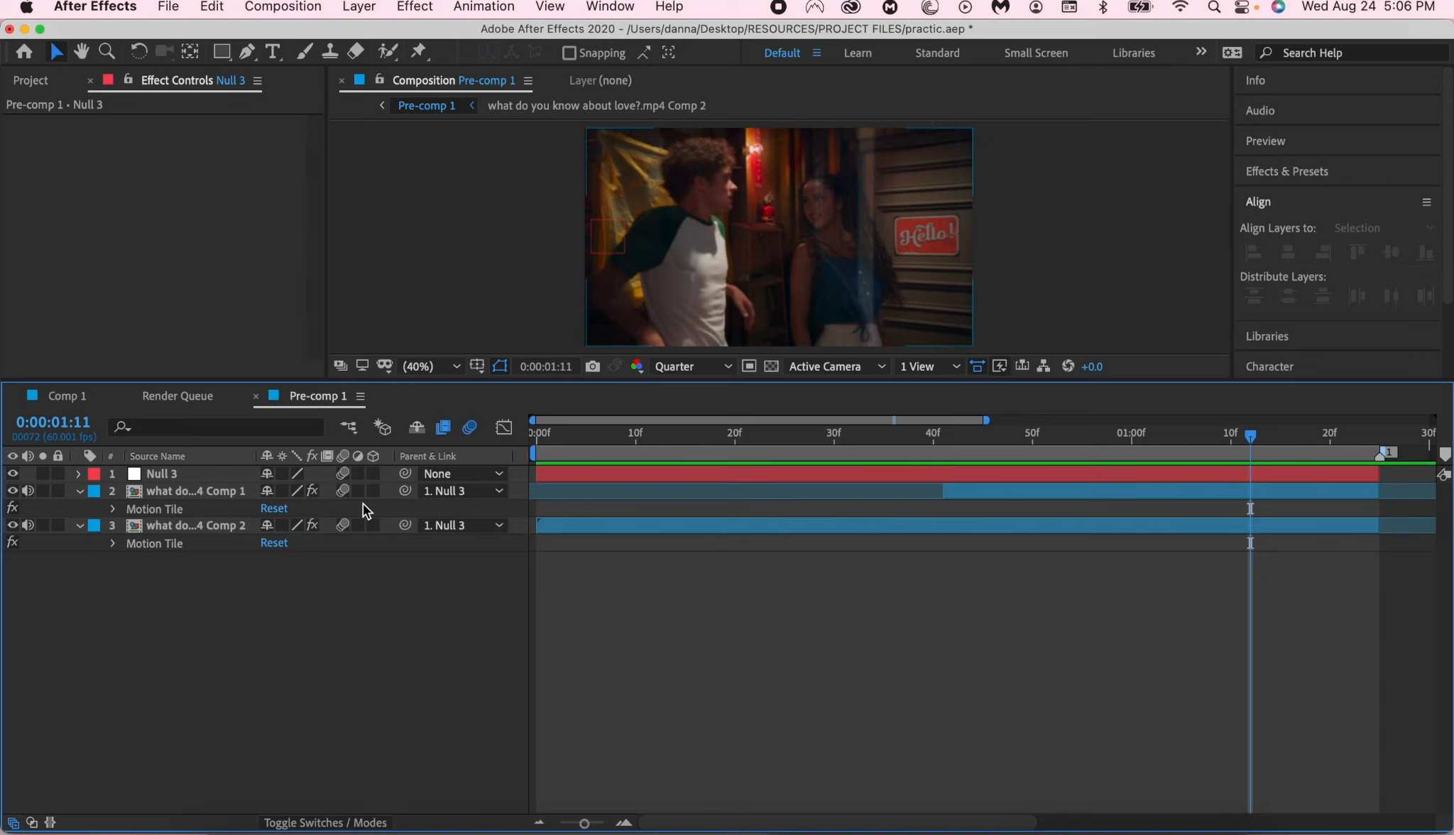
{"action": "key", "text": "e"}
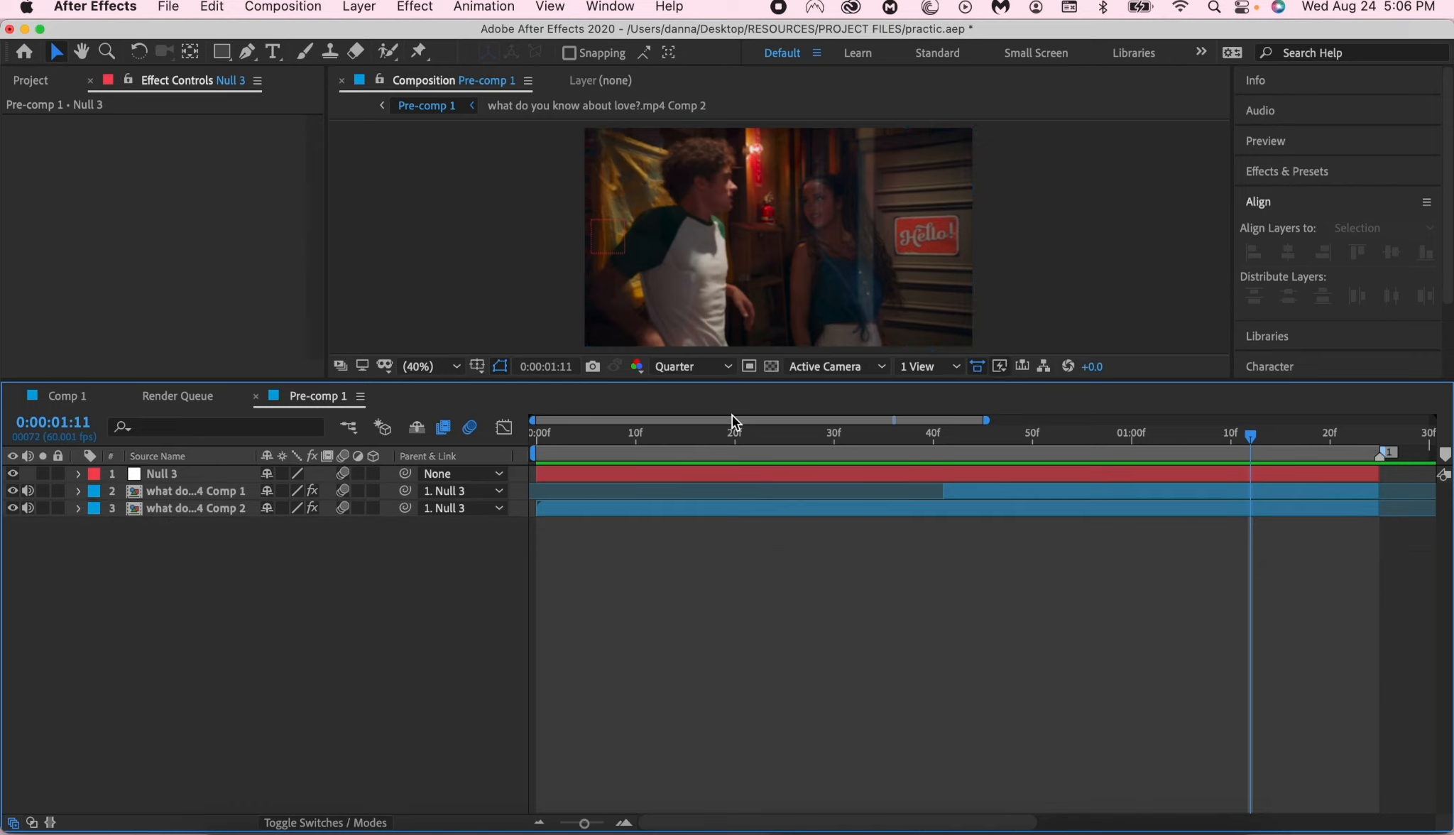